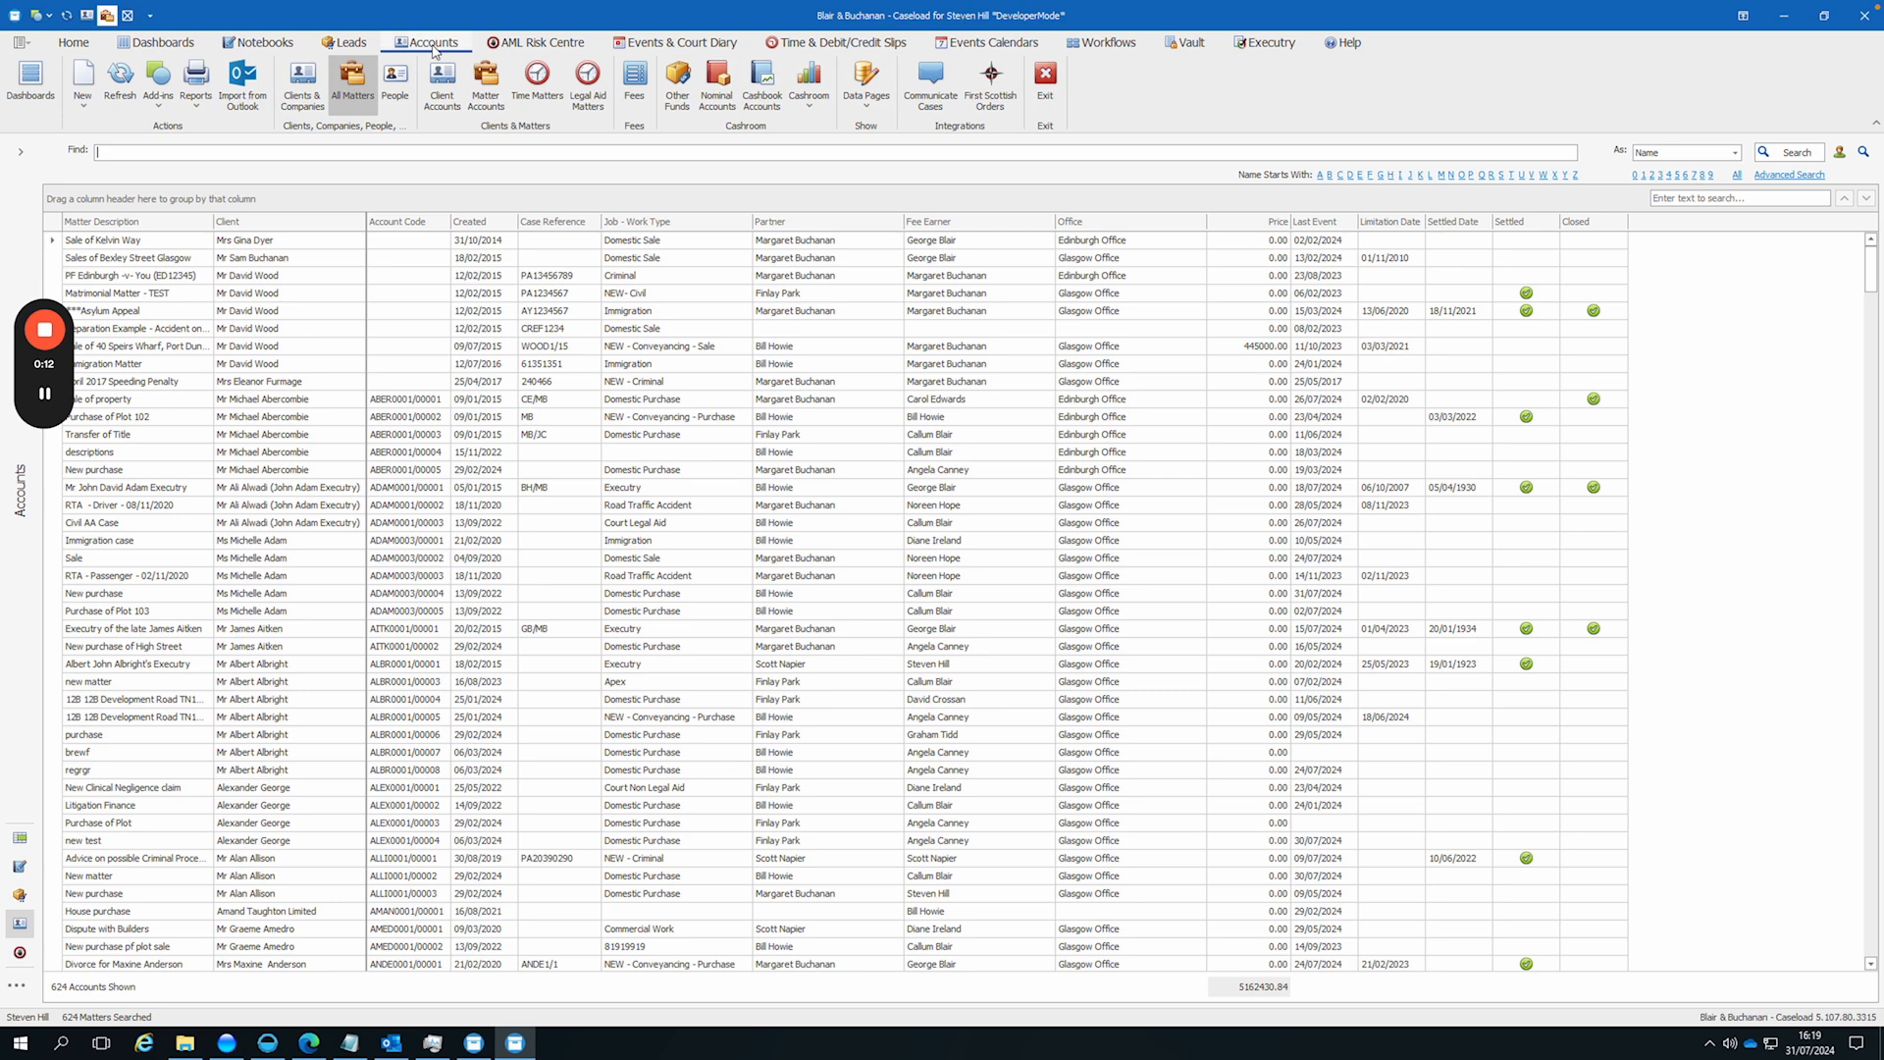
Step: List the First Scottish orders and open the matter belonging to the first order created on 31/07/2024
{"action": "left_click", "coordinate": [988, 108]}
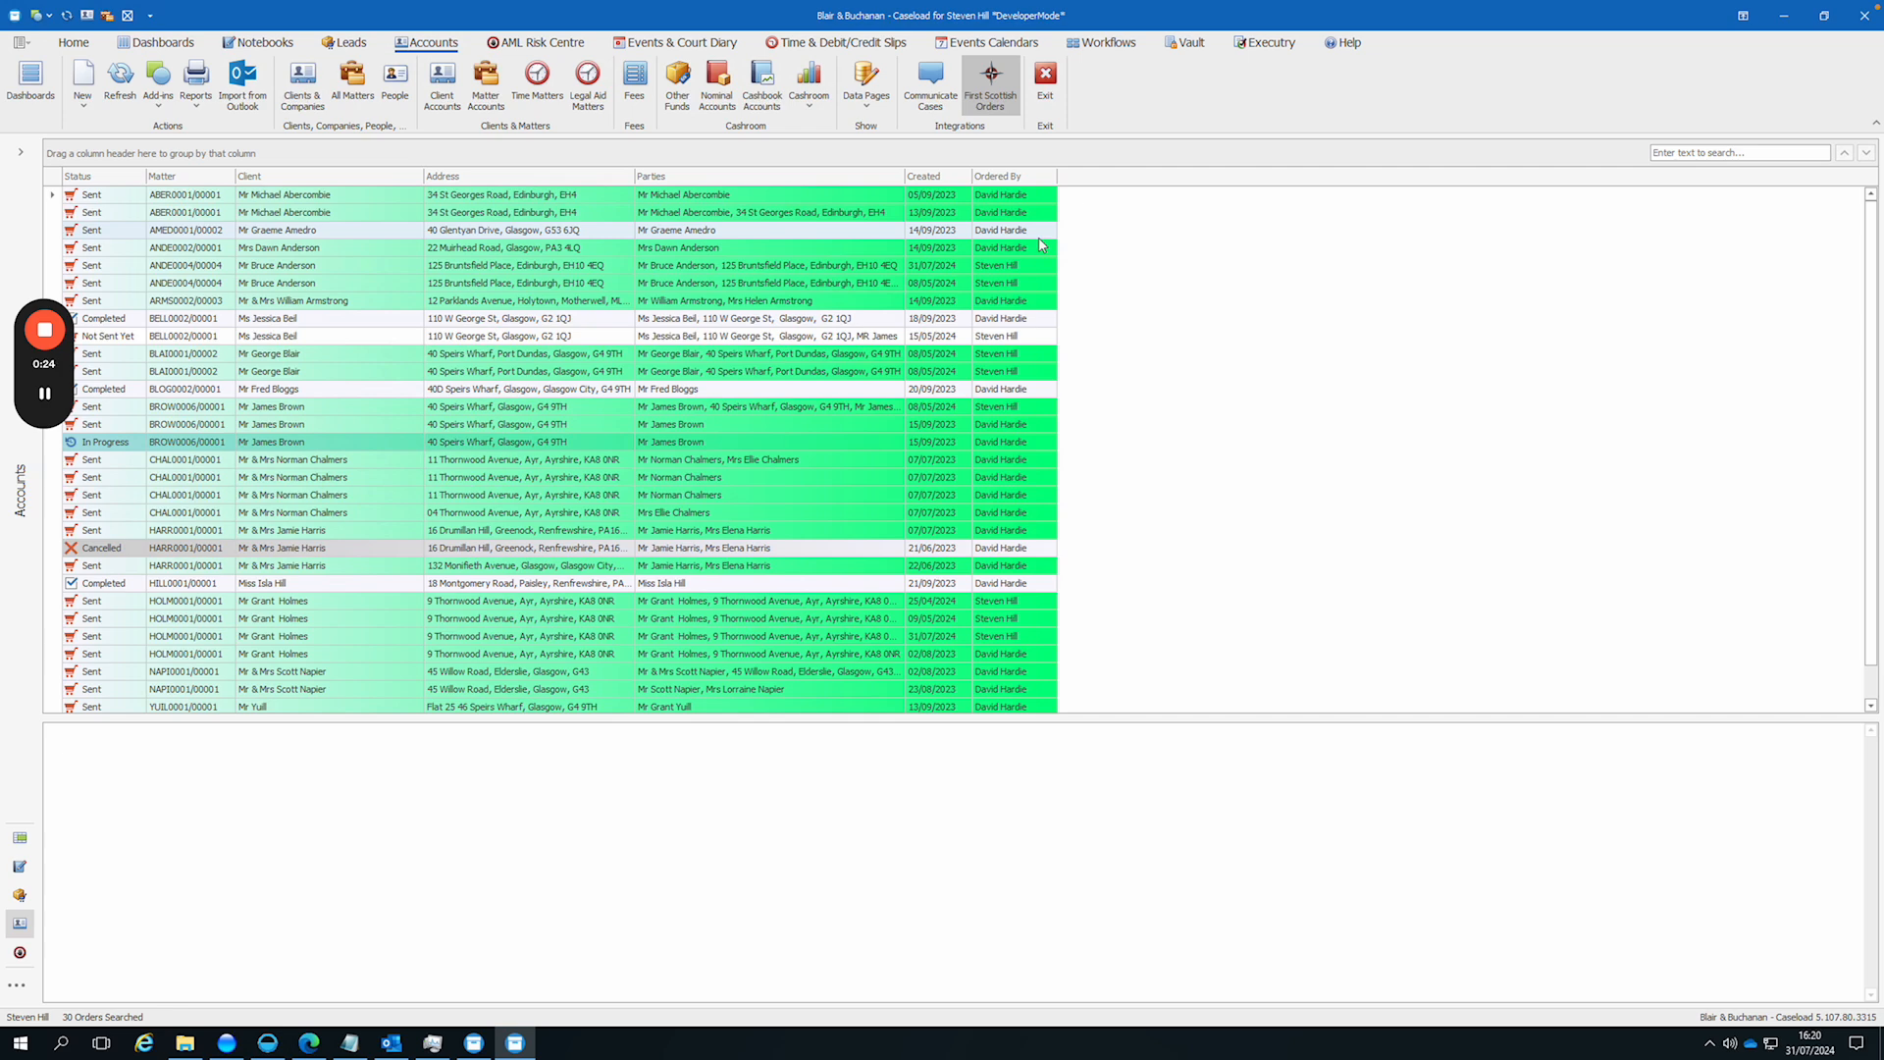
{"action": "right_click", "coordinate": [721, 272]}
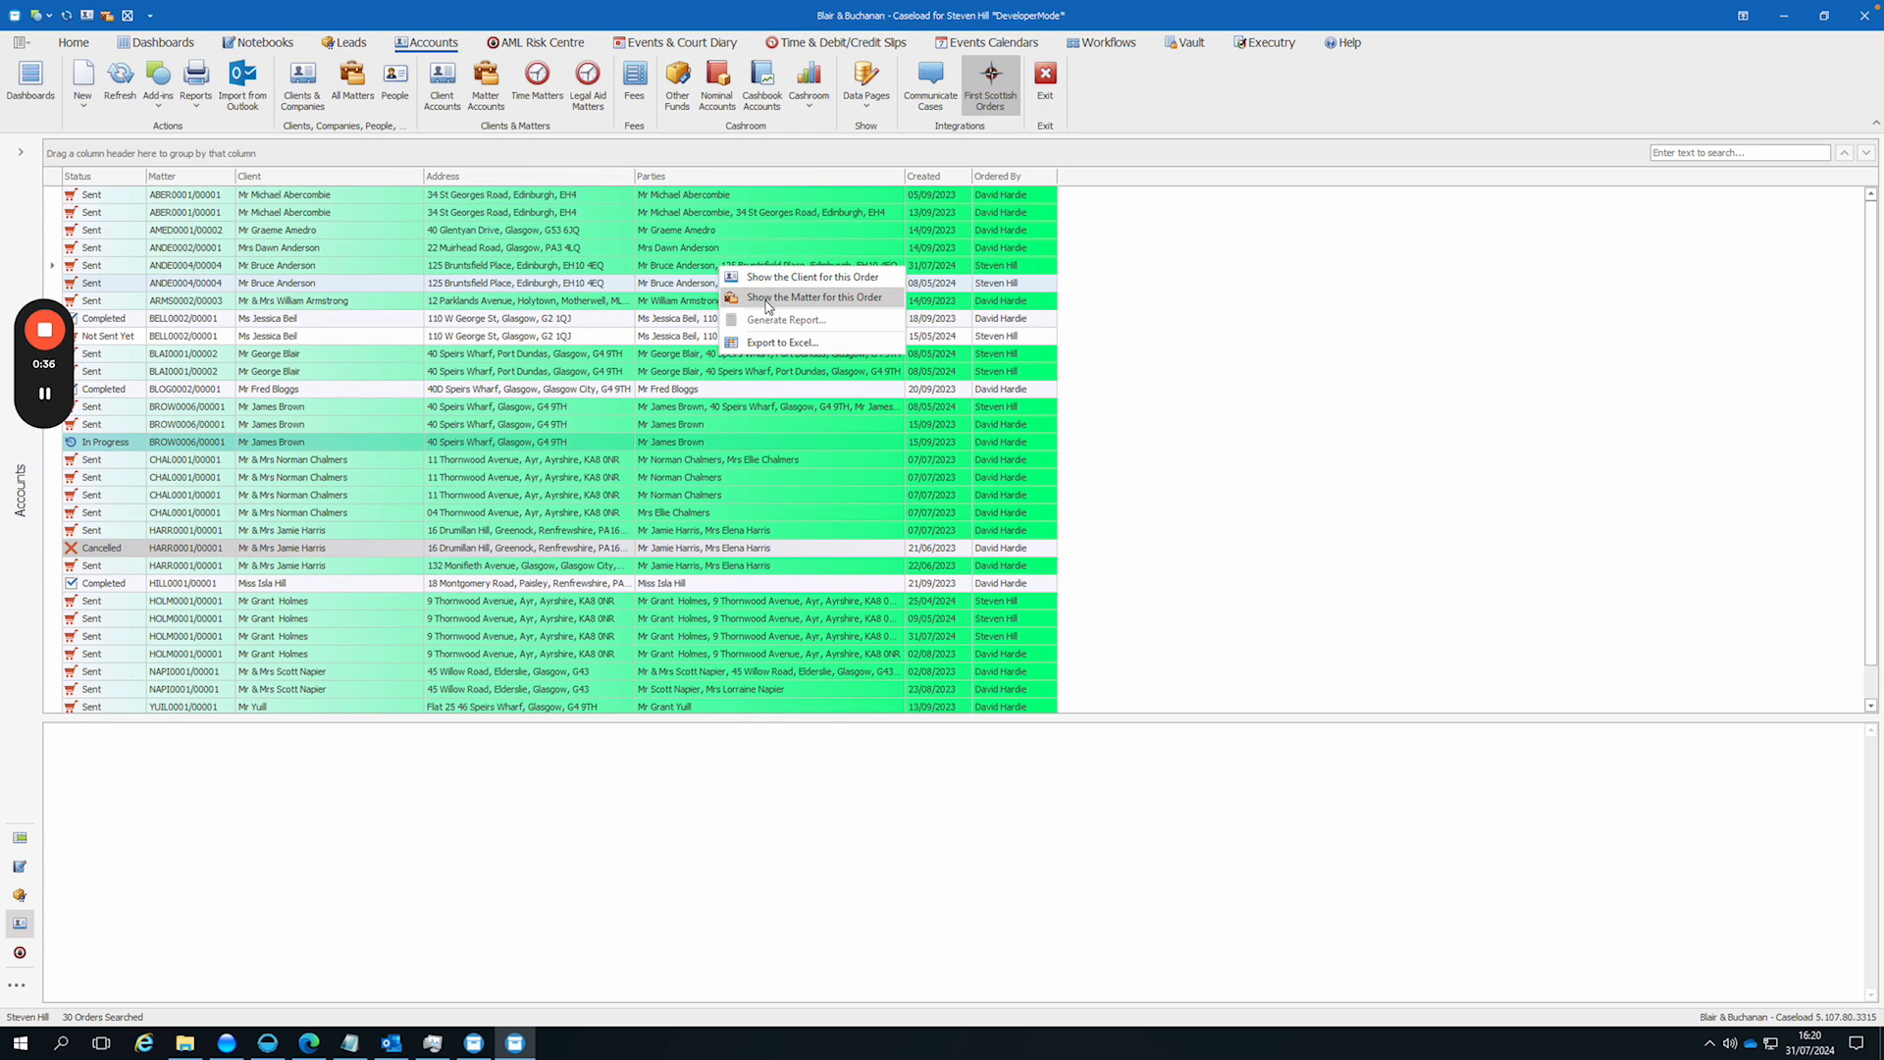
{"action": "left_click", "coordinate": [766, 299]}
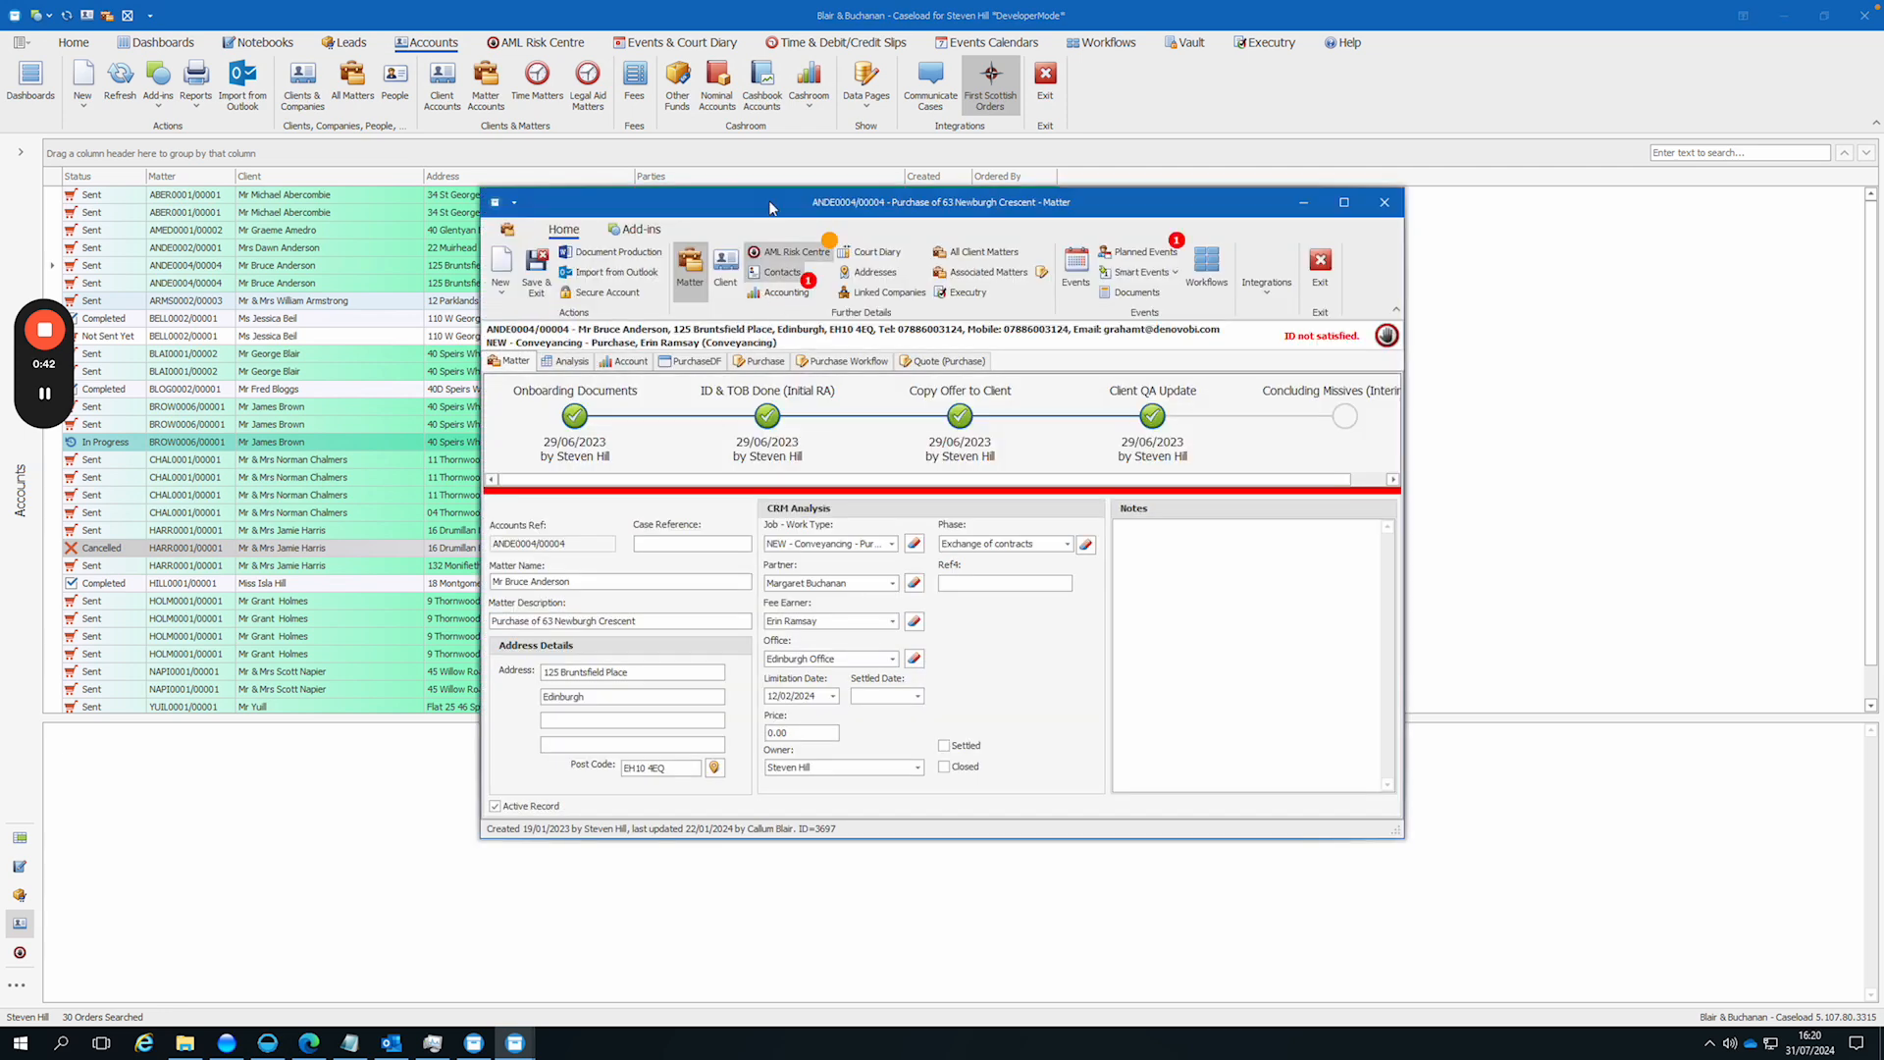
Step: Show the matter's First Scottish orders and start a new First Scottish order
{"action": "left_click", "coordinate": [1268, 284]}
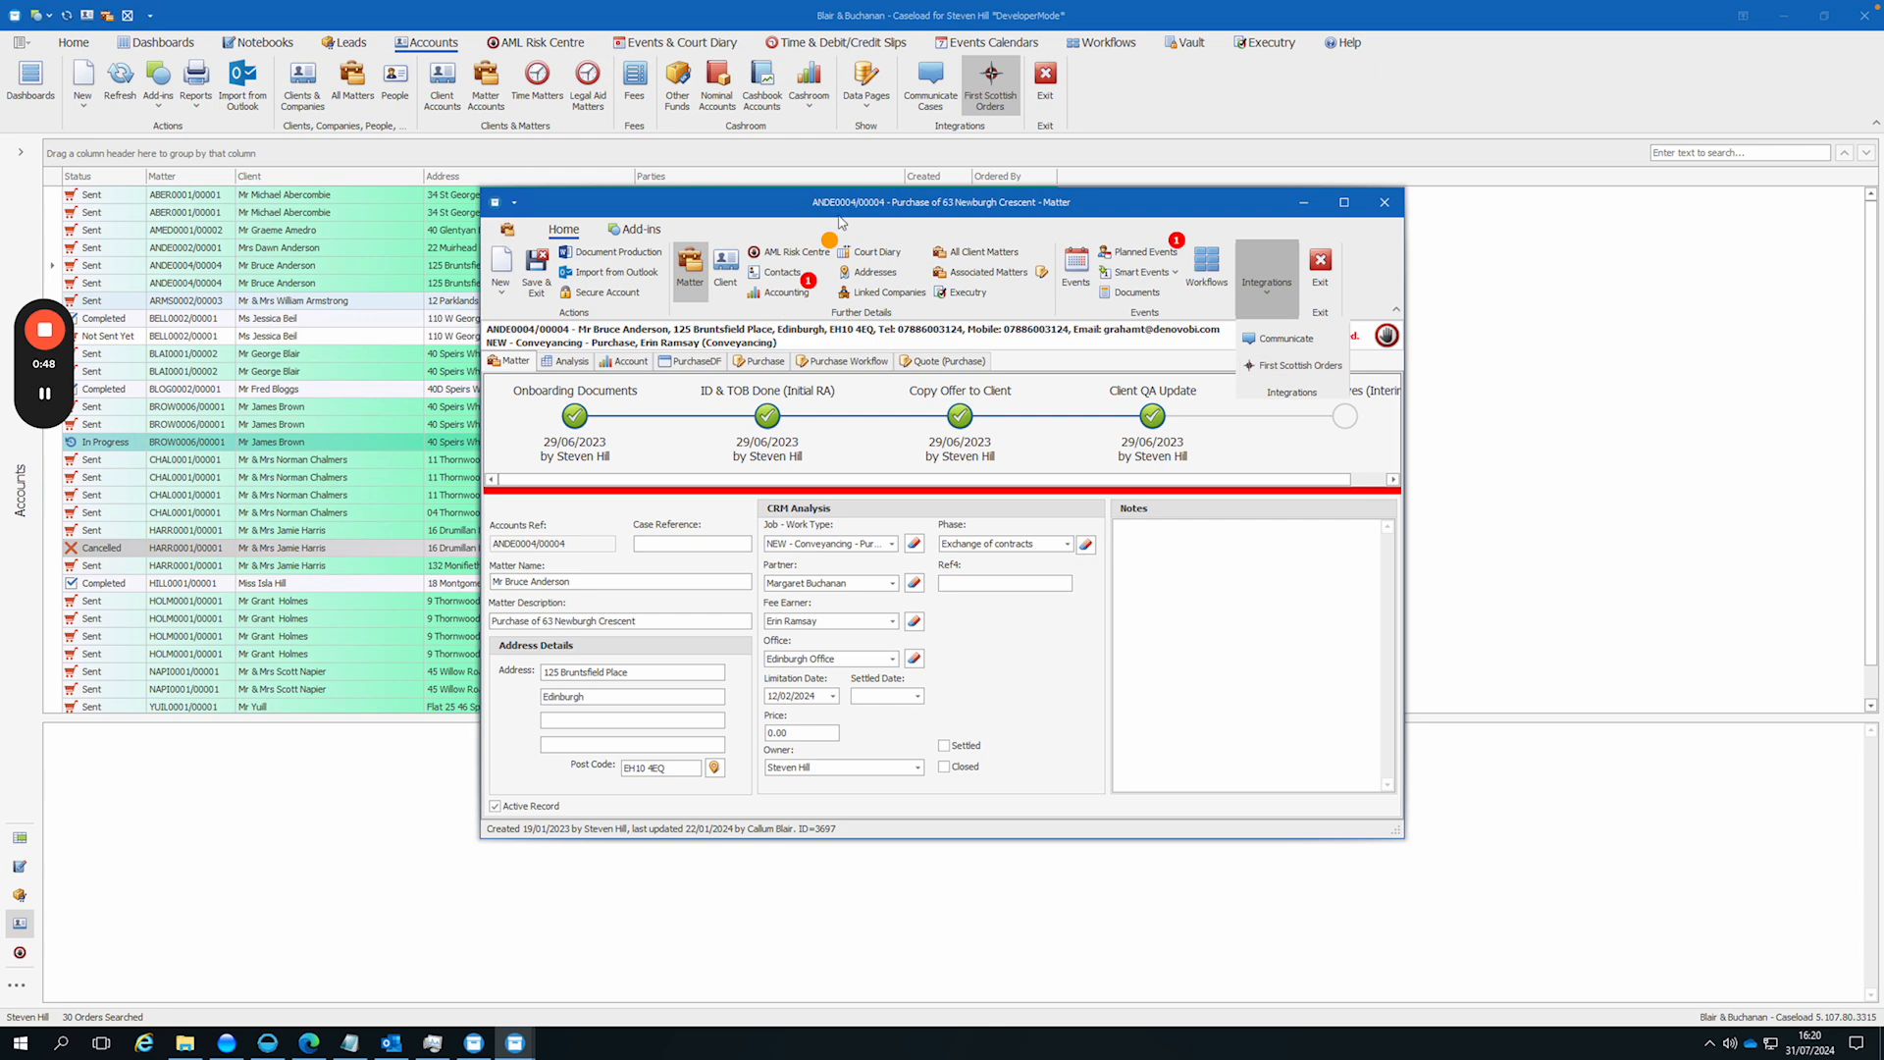
{"action": "left_click", "coordinate": [1310, 374]}
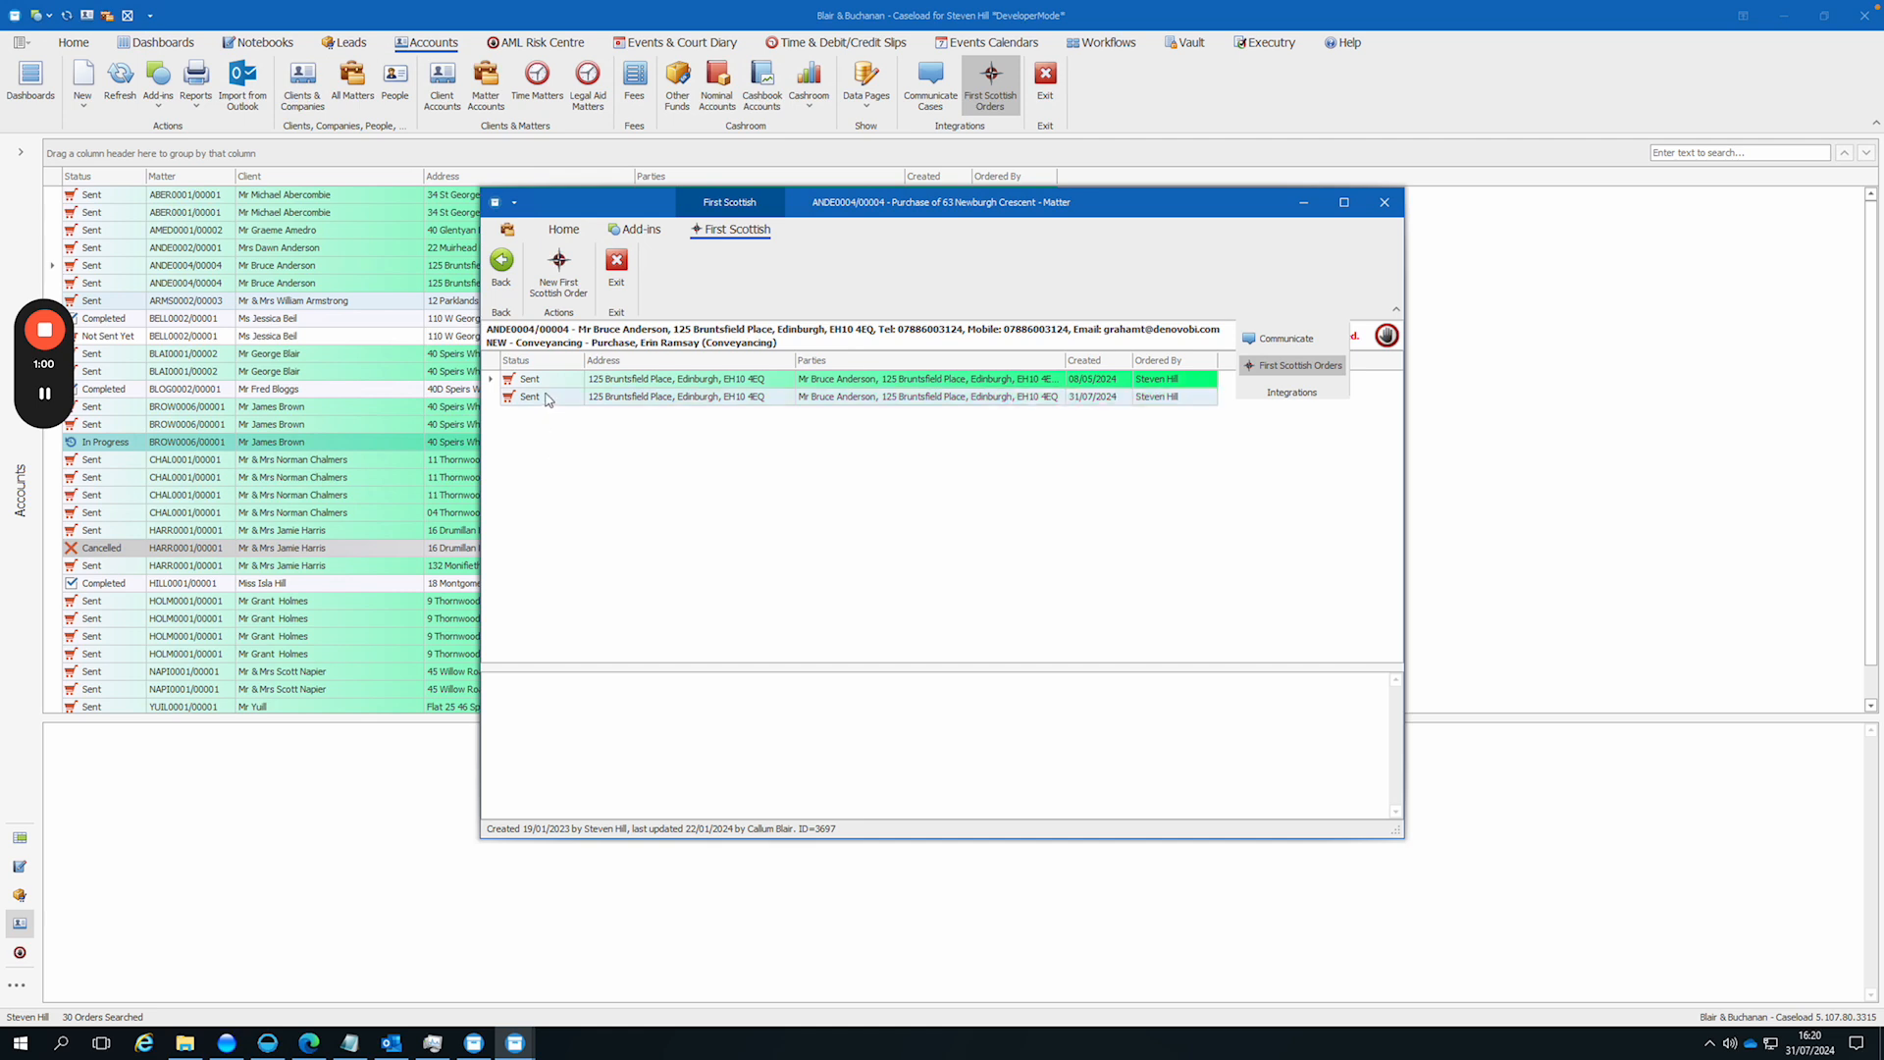
{"action": "left_click", "coordinate": [556, 287]}
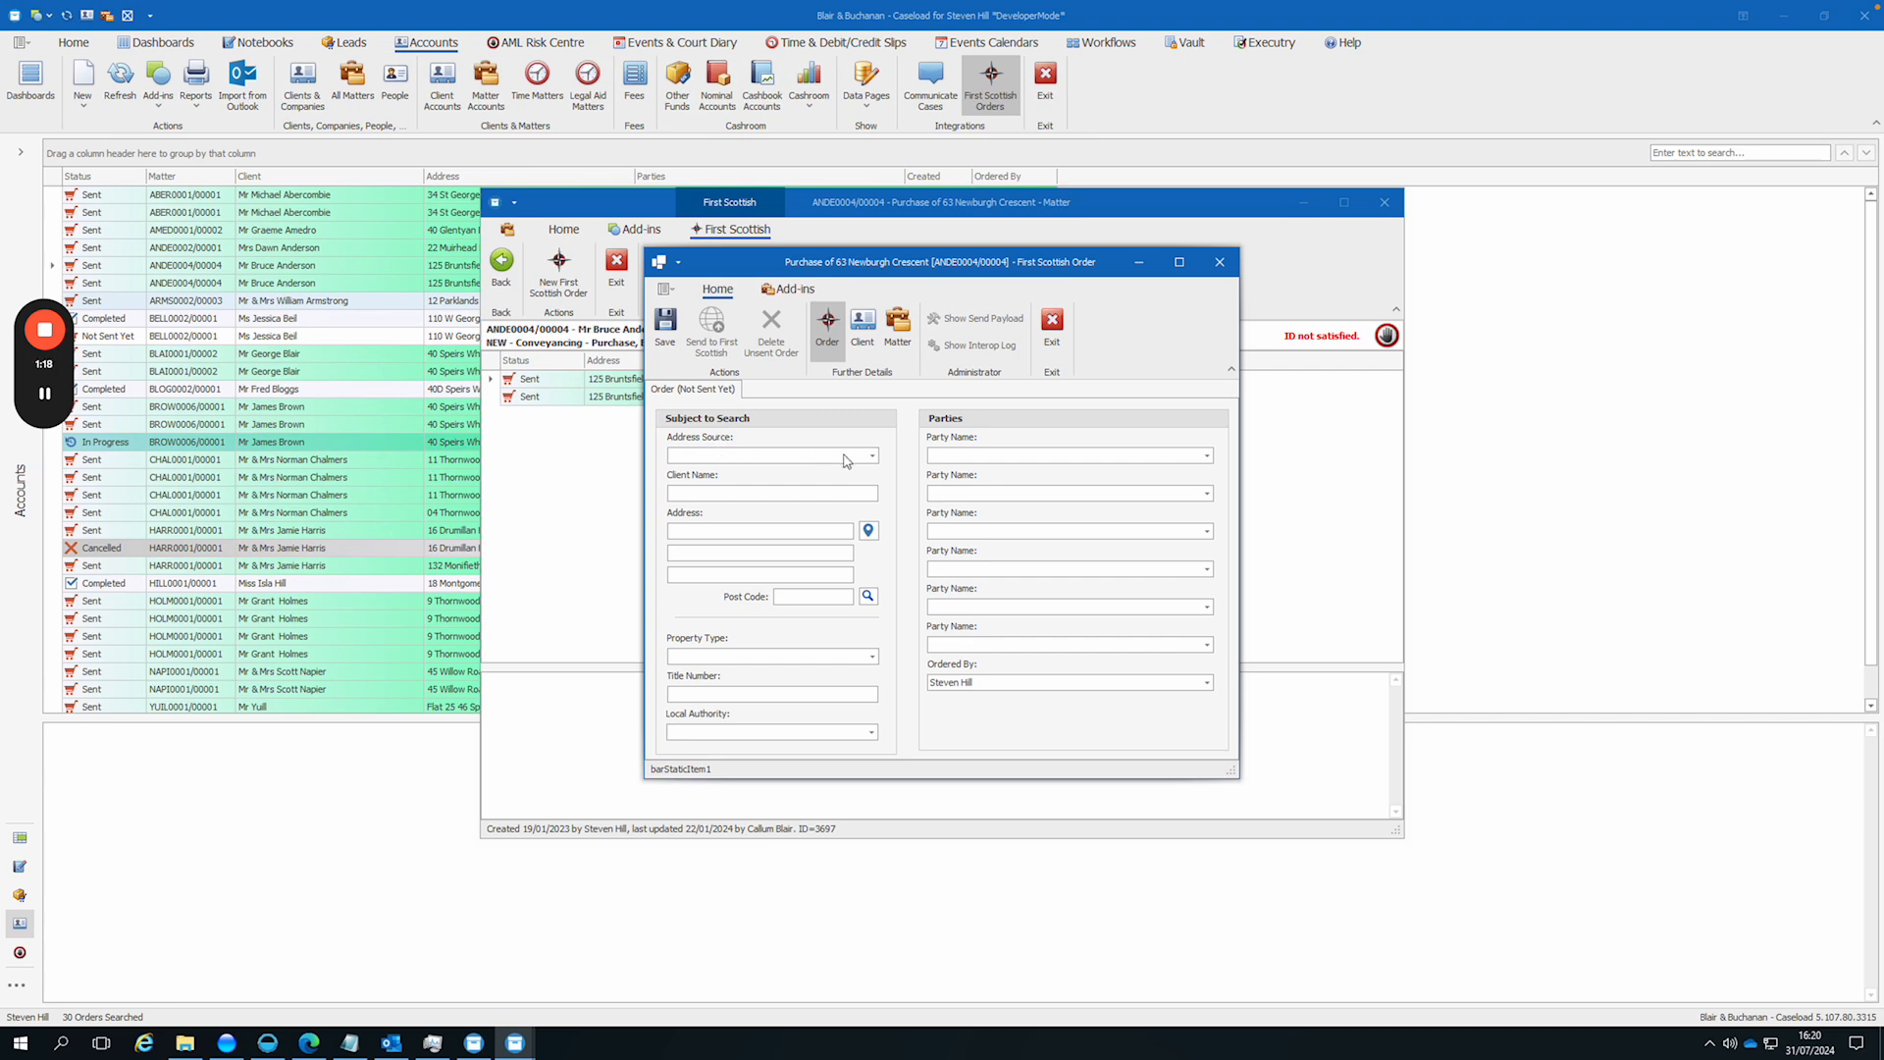
Step: Fill the search subject from the Client Address source and look up the addresses for its post code
{"action": "left_click", "coordinate": [872, 456]}
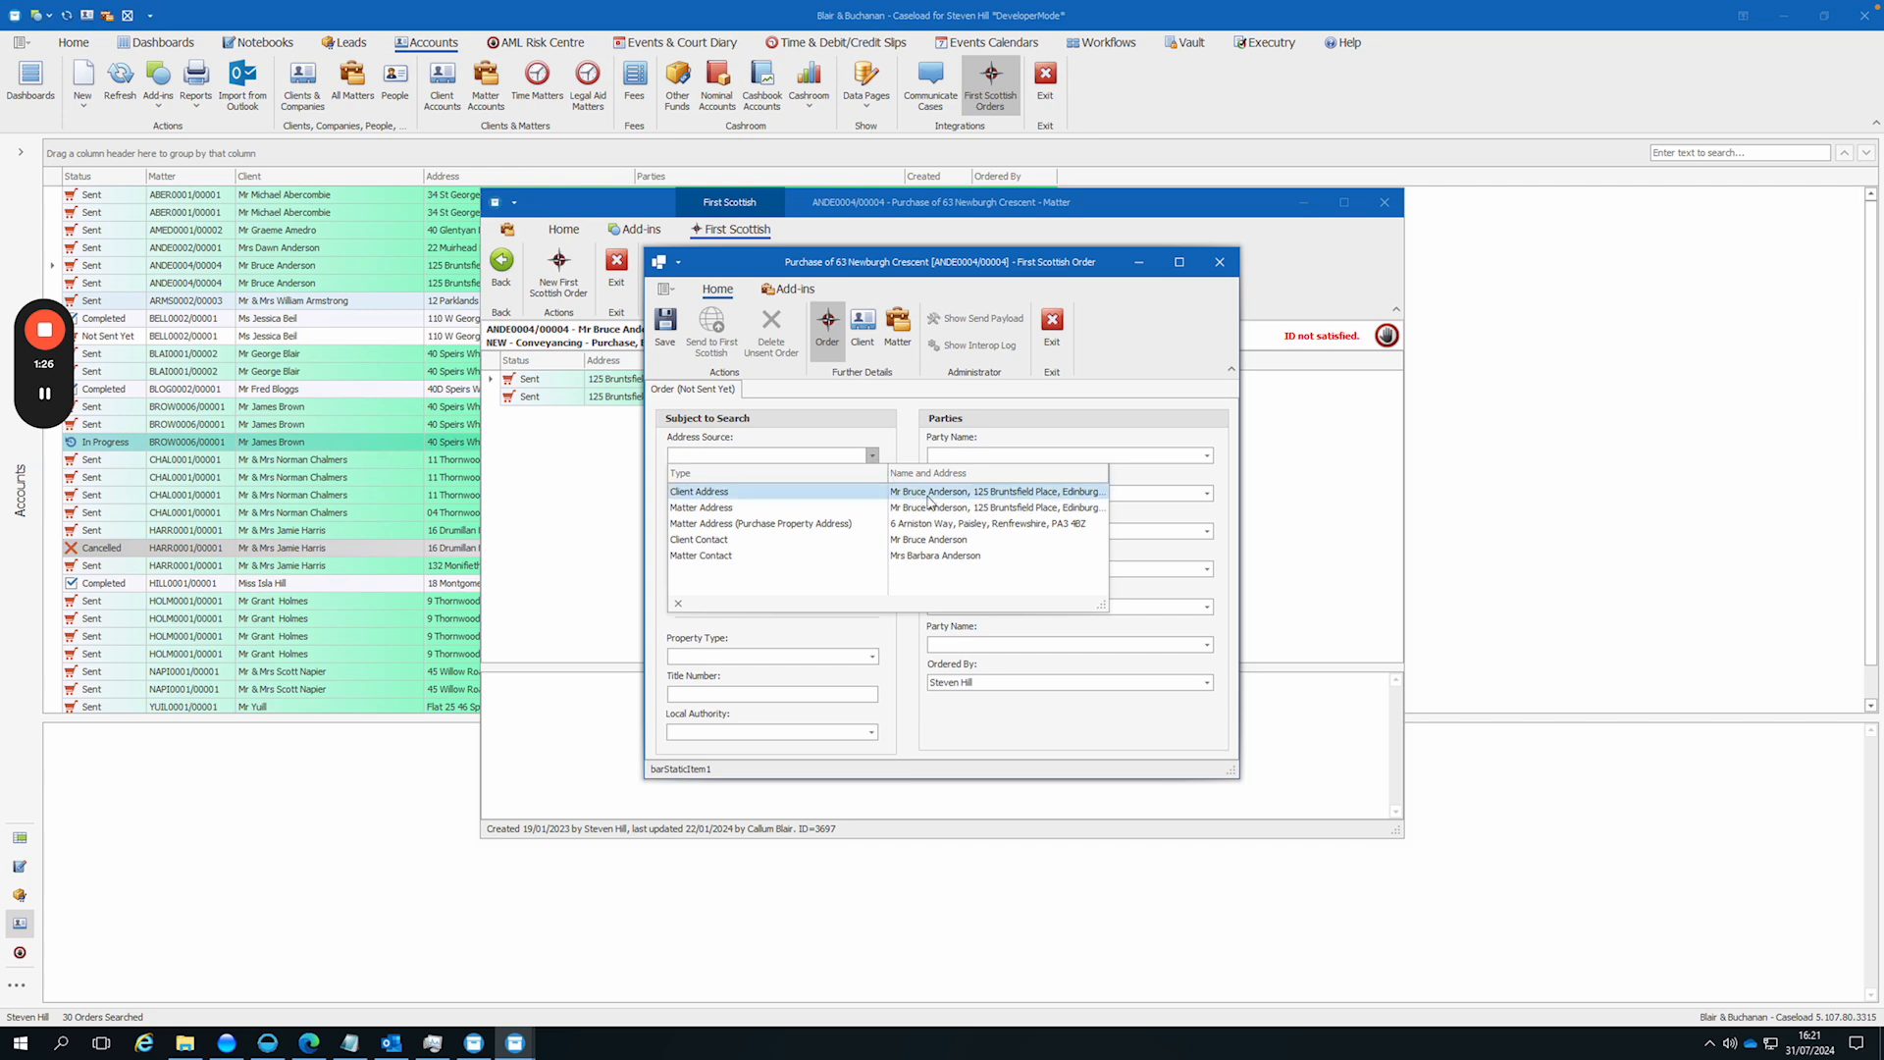
{"action": "left_click", "coordinate": [1038, 490]}
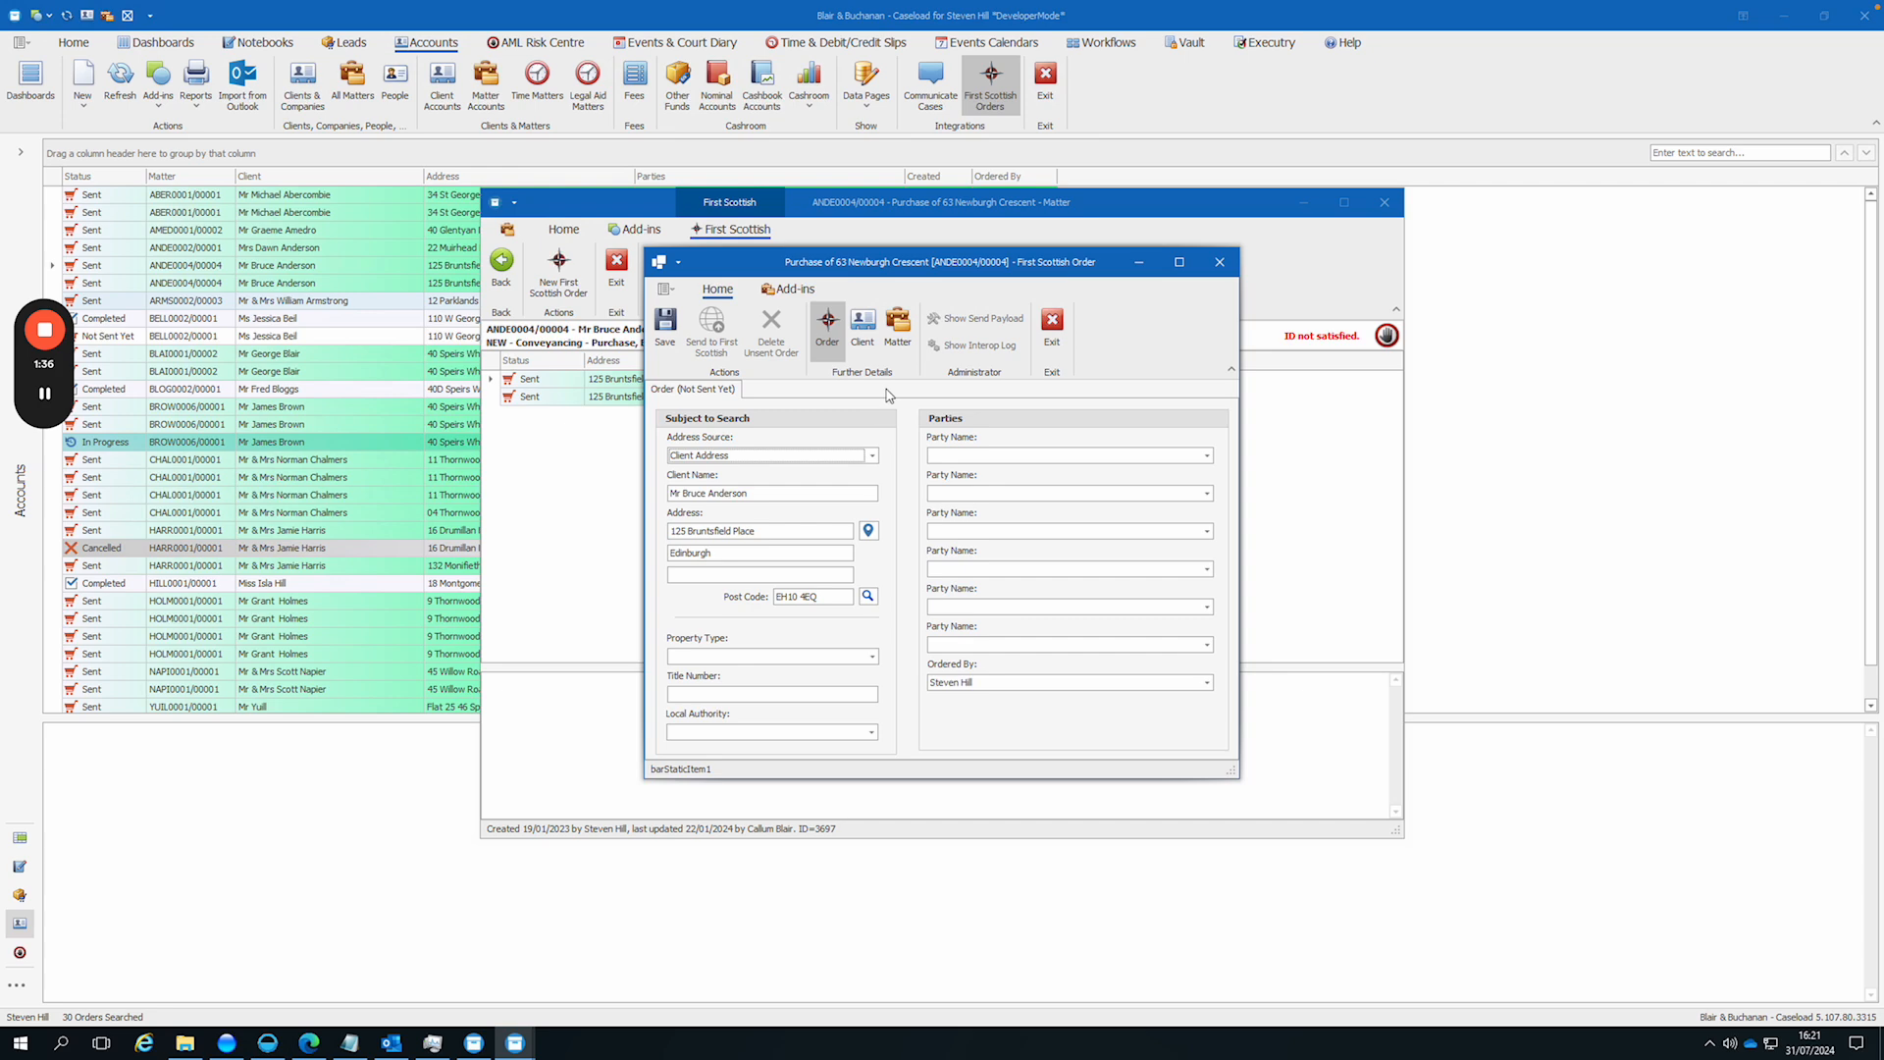
{"action": "left_click", "coordinate": [850, 600]}
{"action": "left_click", "coordinate": [868, 595]}
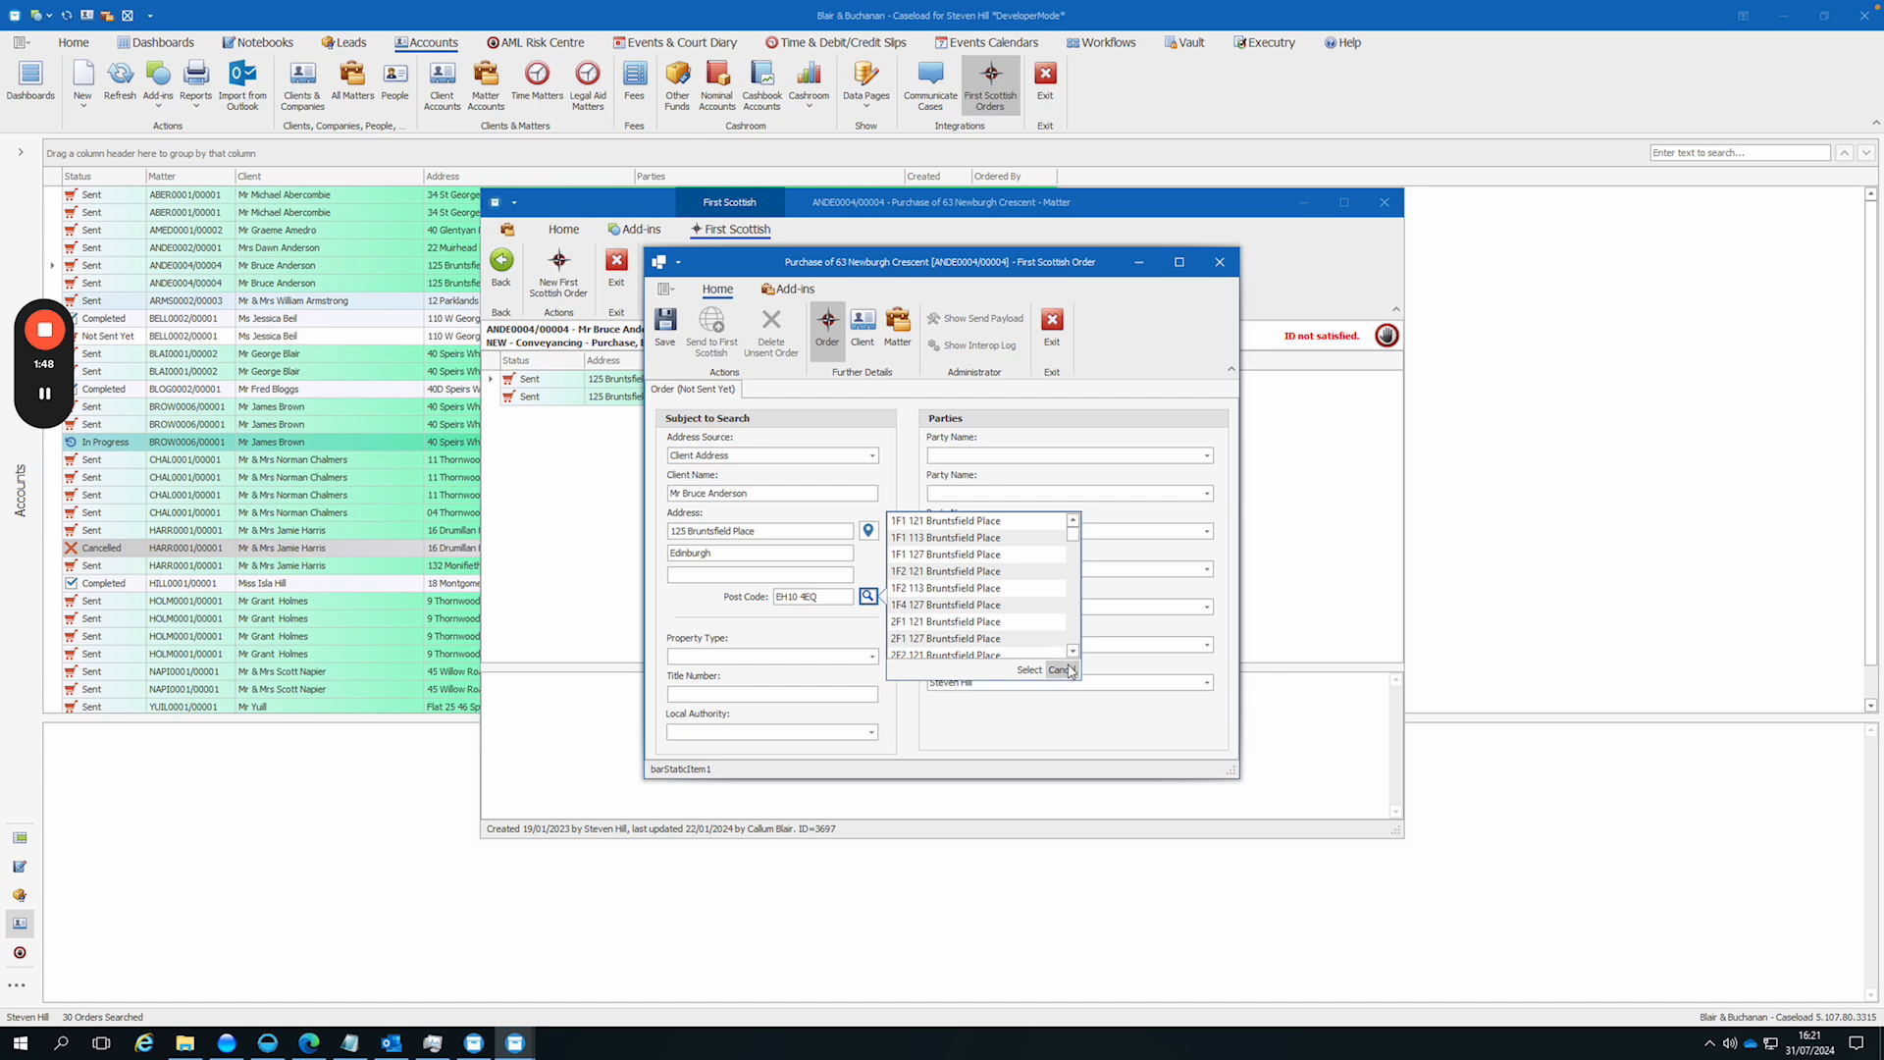
{"action": "left_click", "coordinate": [876, 657]}
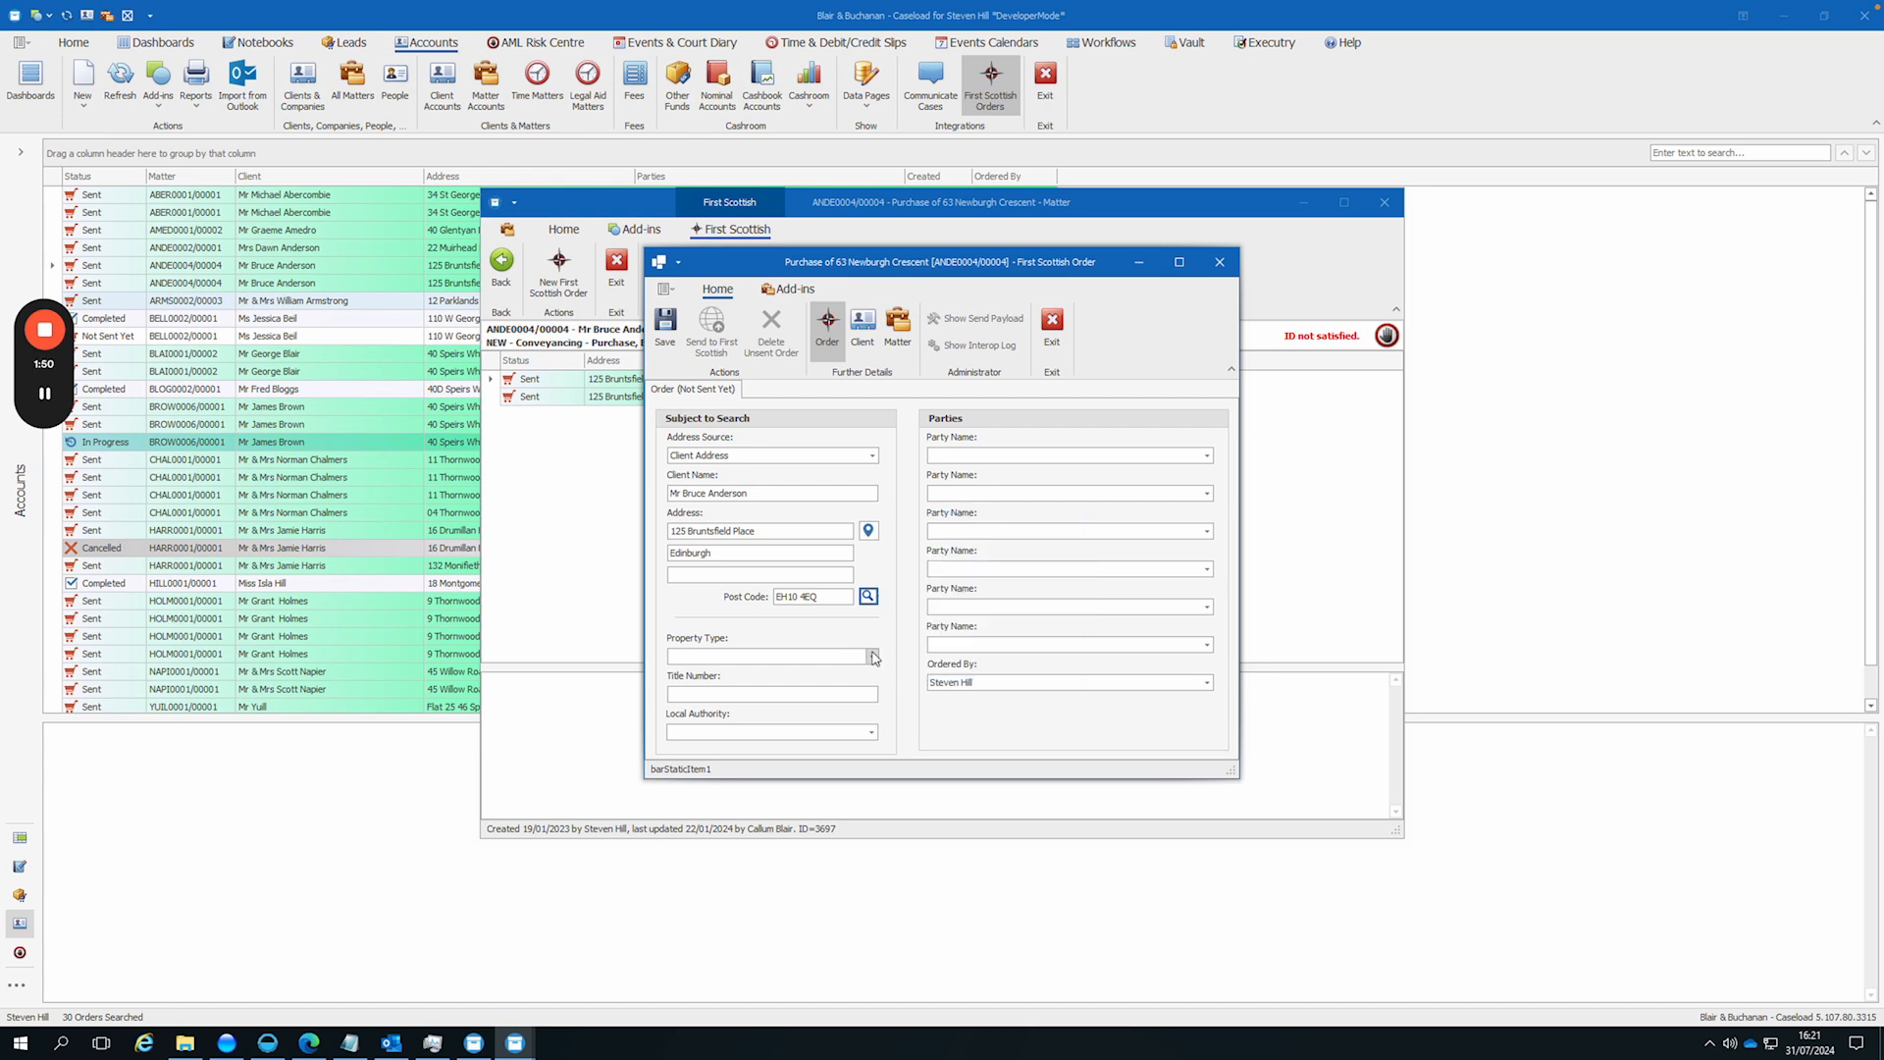
Step: Set the property type to House, the title number to MIS12345 and the local authority to City of Edinburgh
{"action": "left_click", "coordinate": [872, 657]}
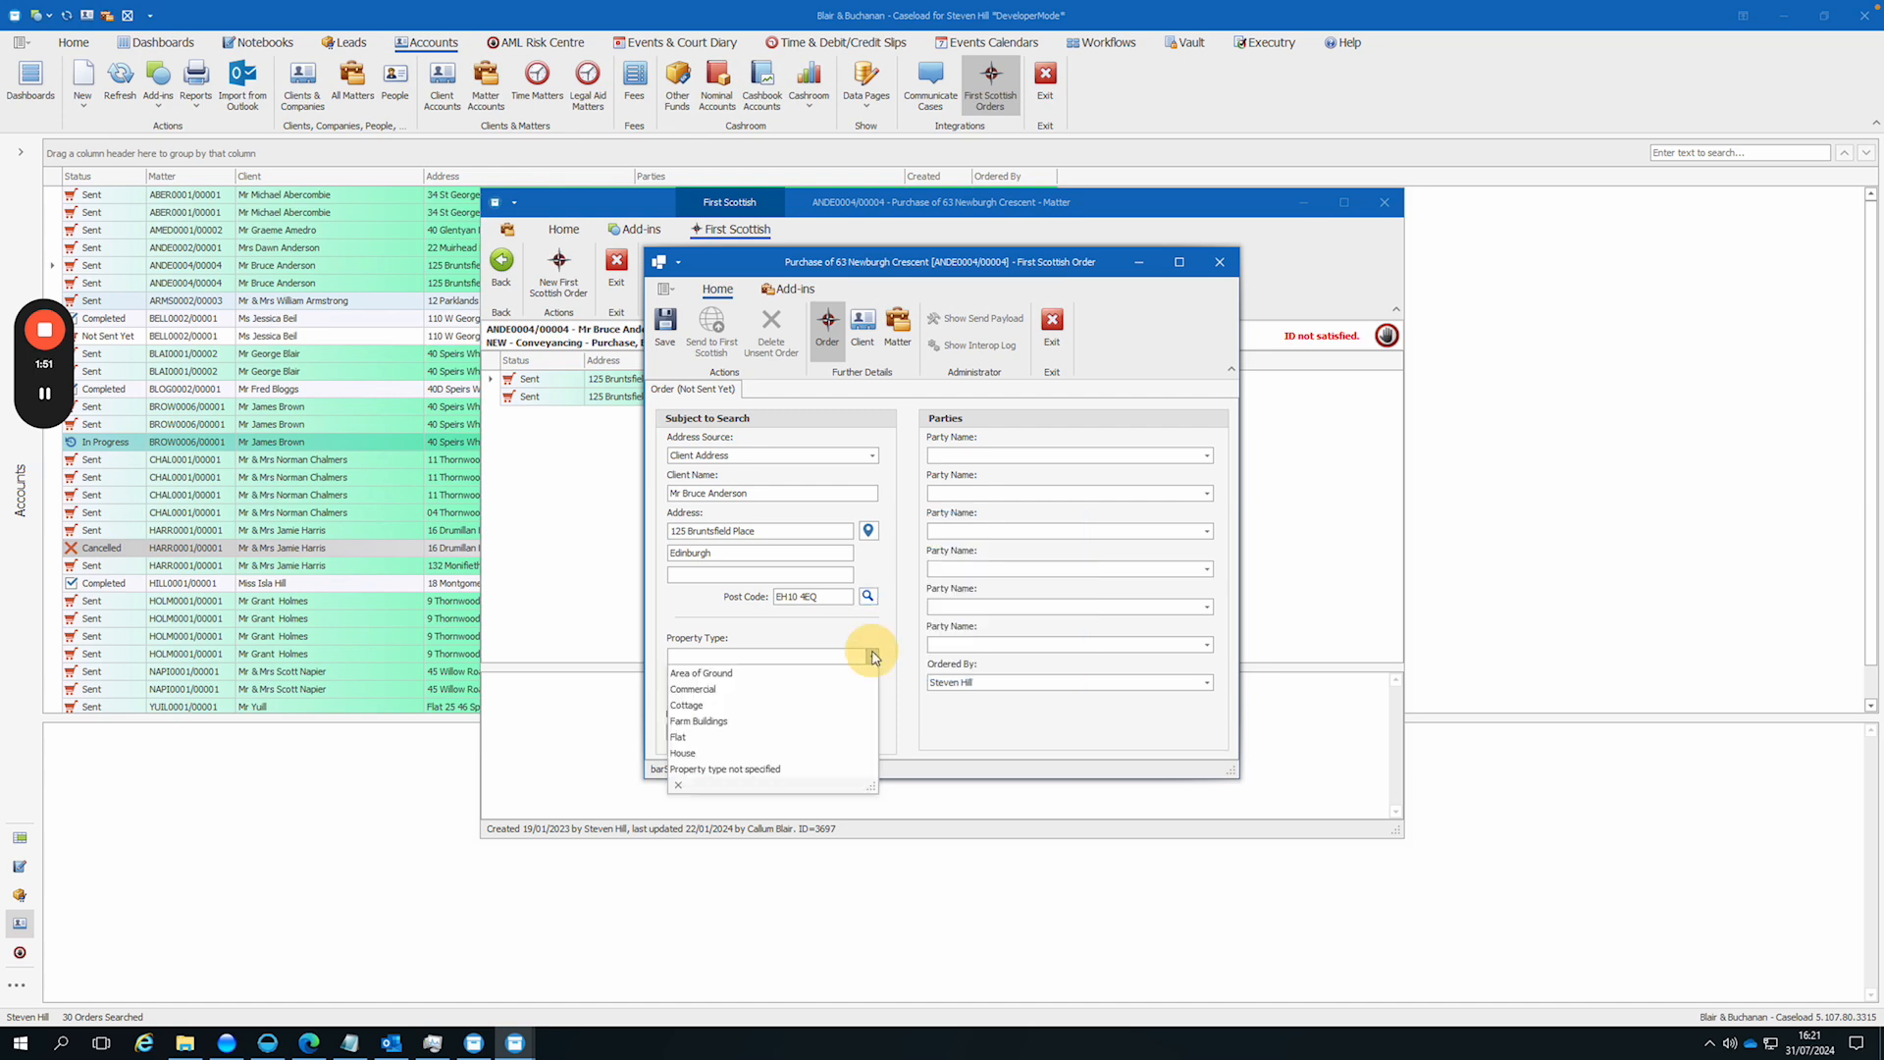
{"action": "left_click", "coordinate": [754, 752]}
{"action": "left_click", "coordinate": [757, 693]}
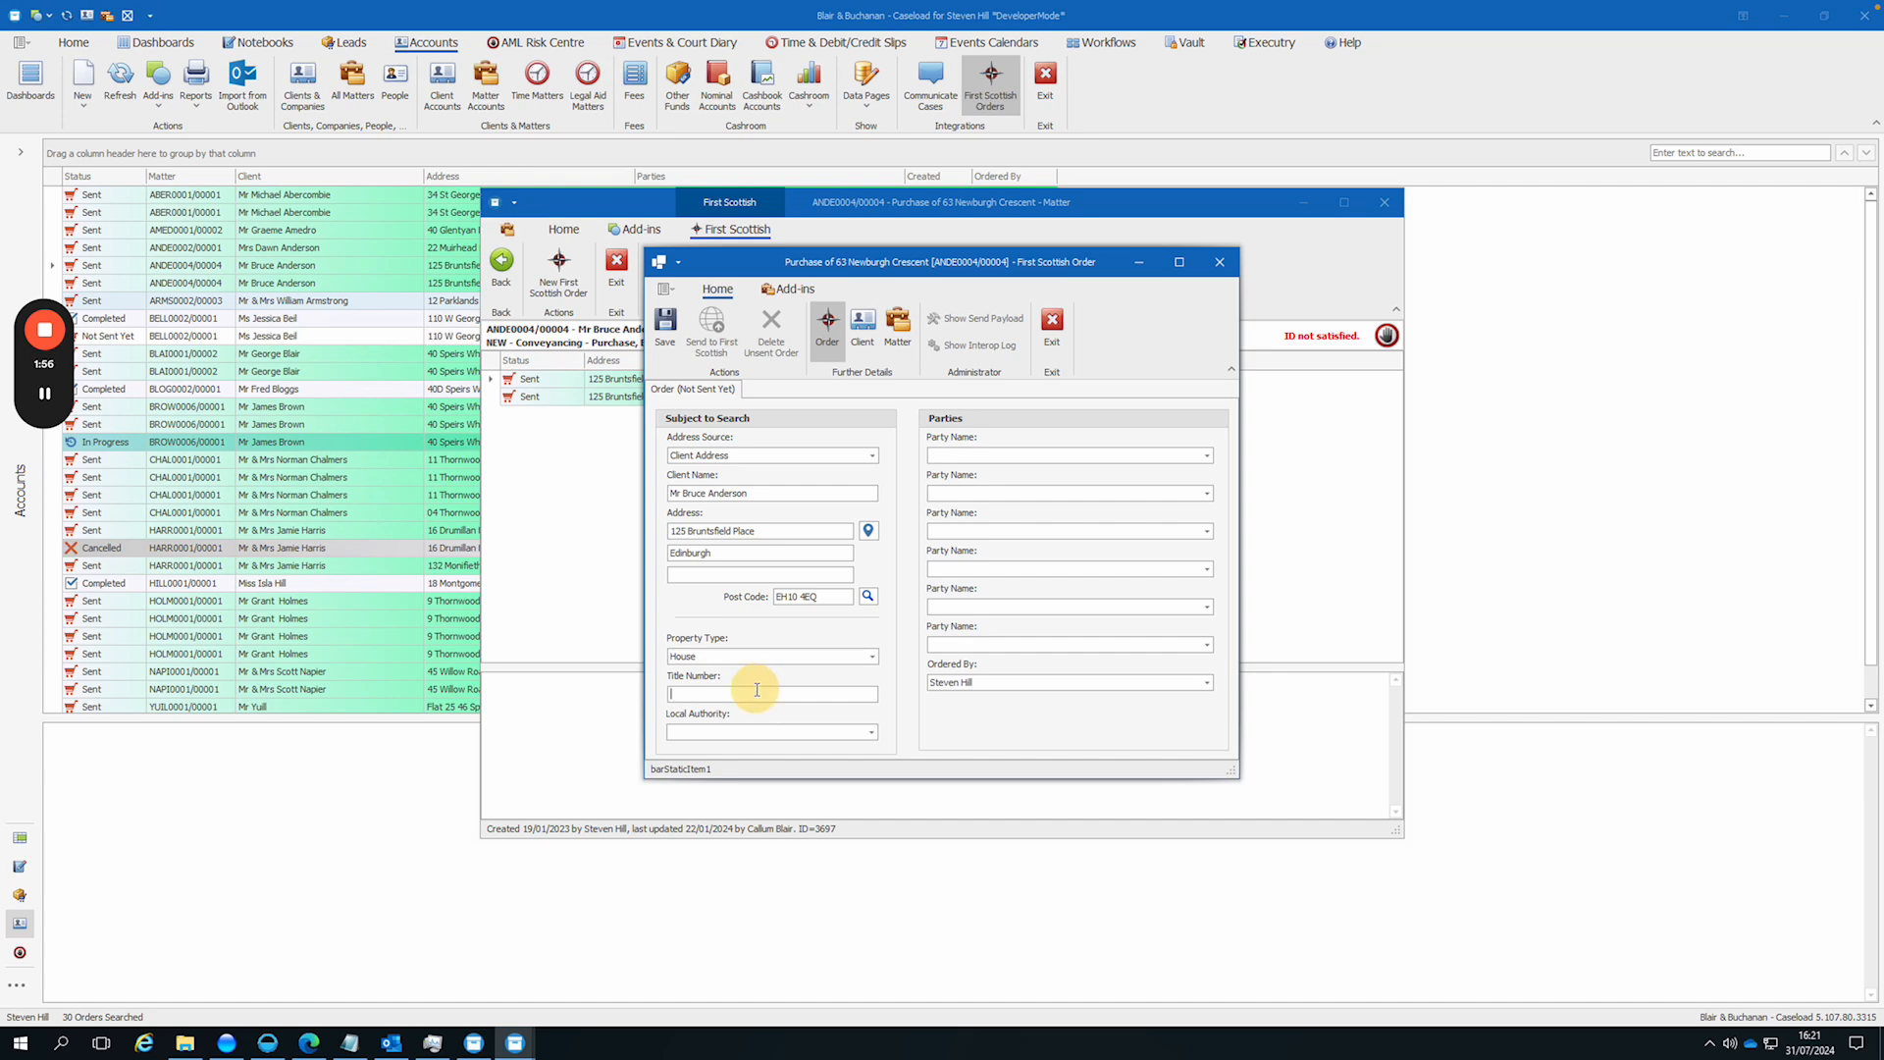
{"action": "type", "text": "MIS1"}
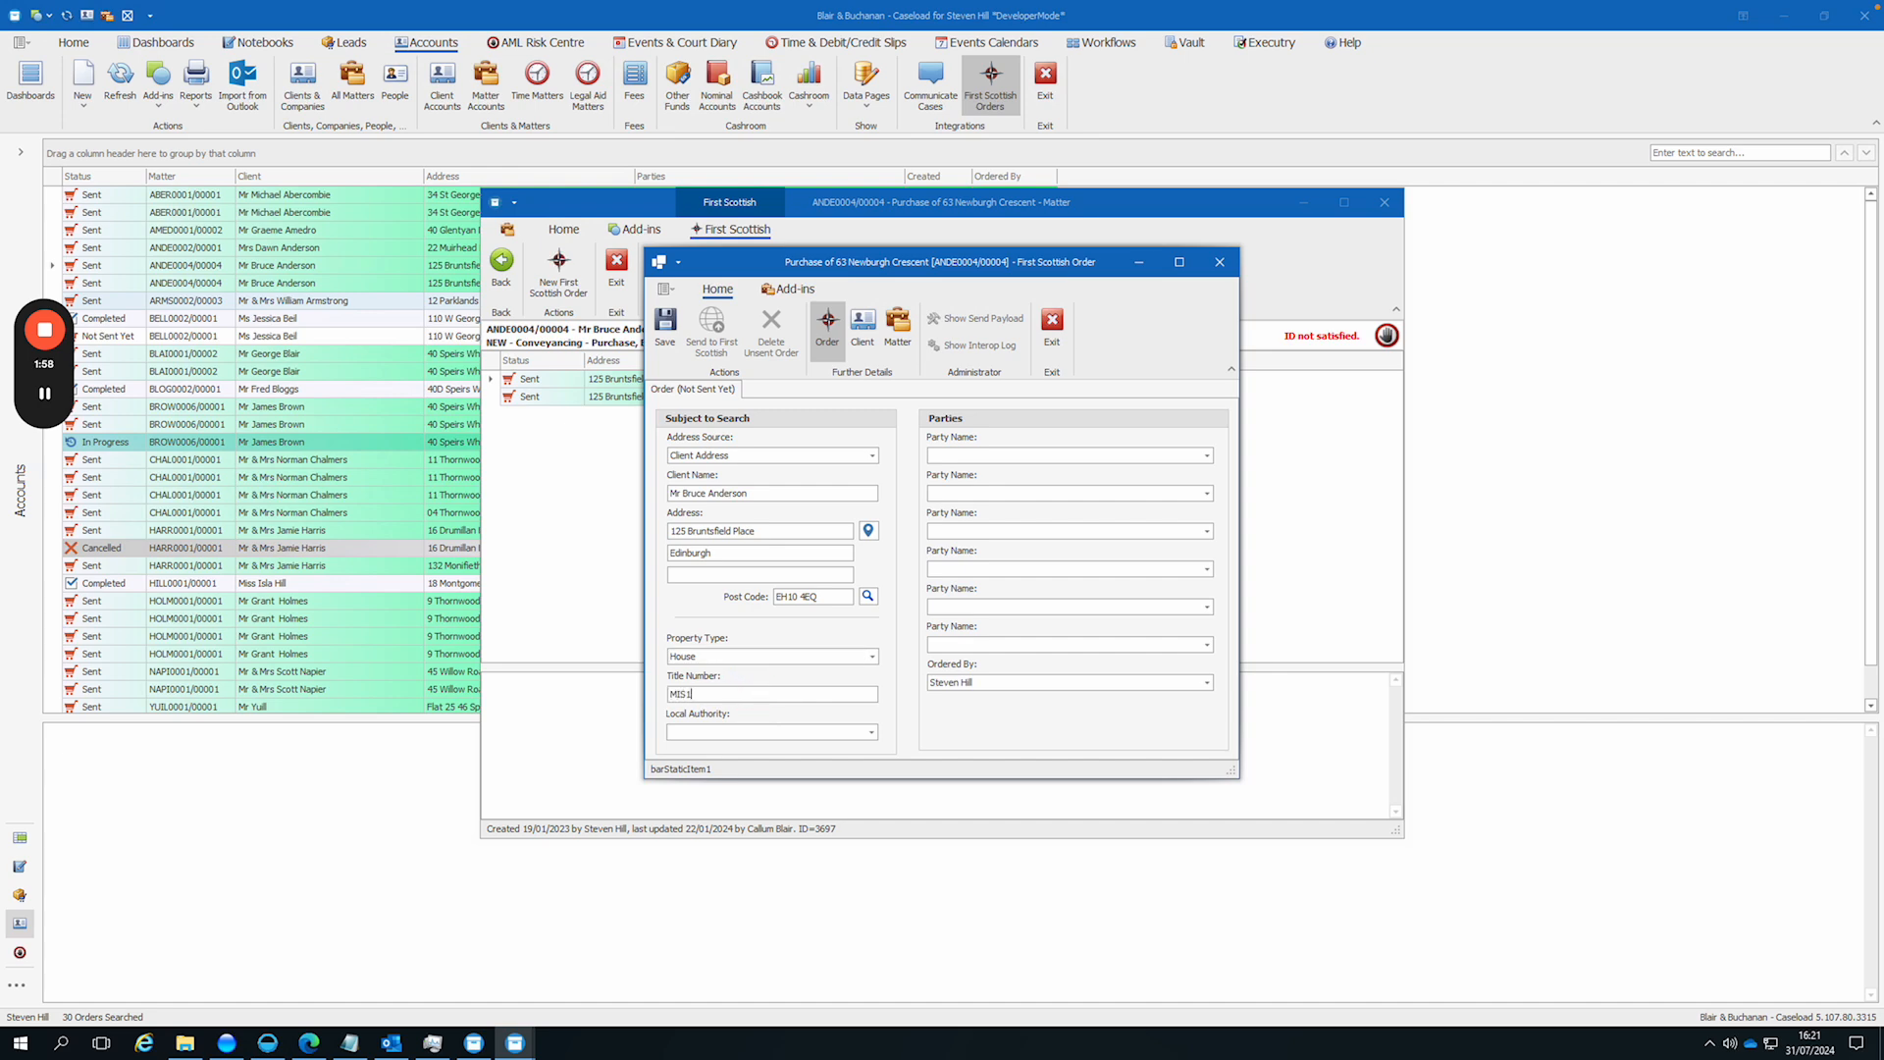
{"action": "type", "text": "2345"}
{"action": "left_click", "coordinate": [870, 732]}
{"action": "left_click", "coordinate": [758, 828]}
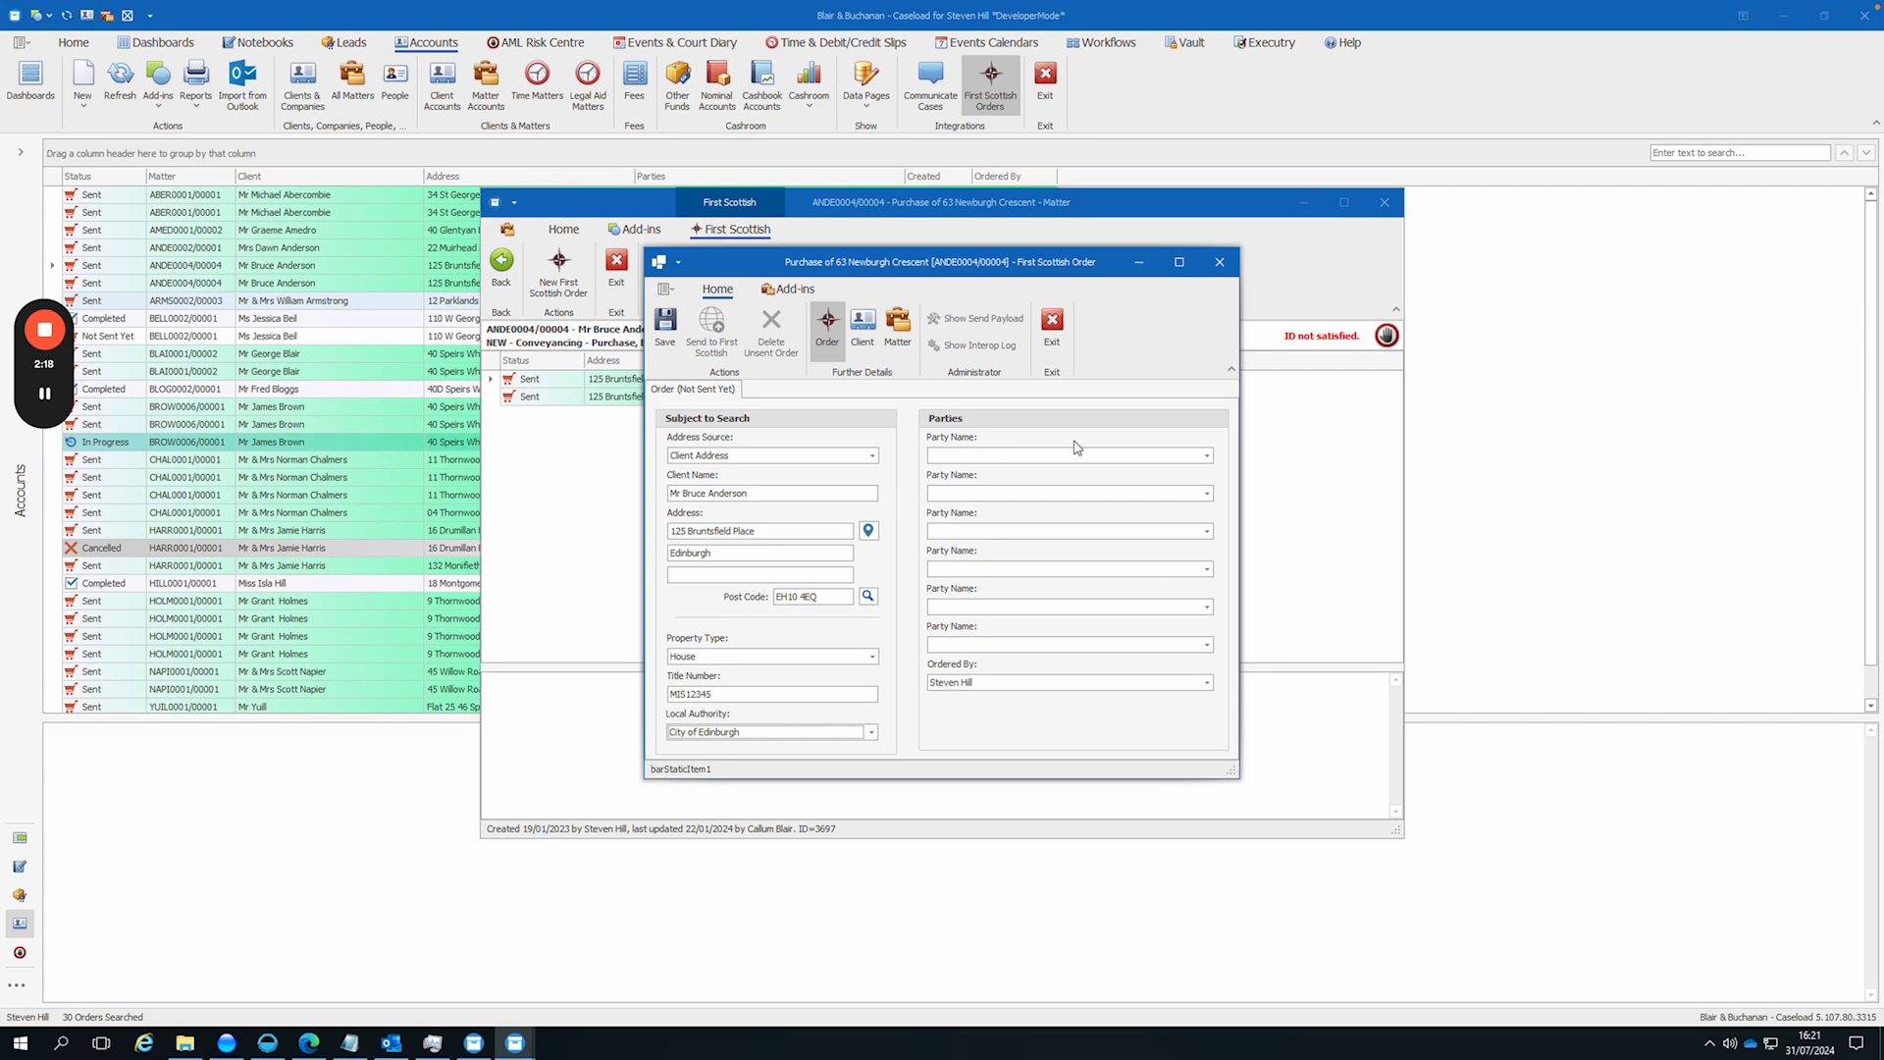
Step: Choose the client's name with address for both the first and second party names
{"action": "left_click", "coordinate": [1206, 456]}
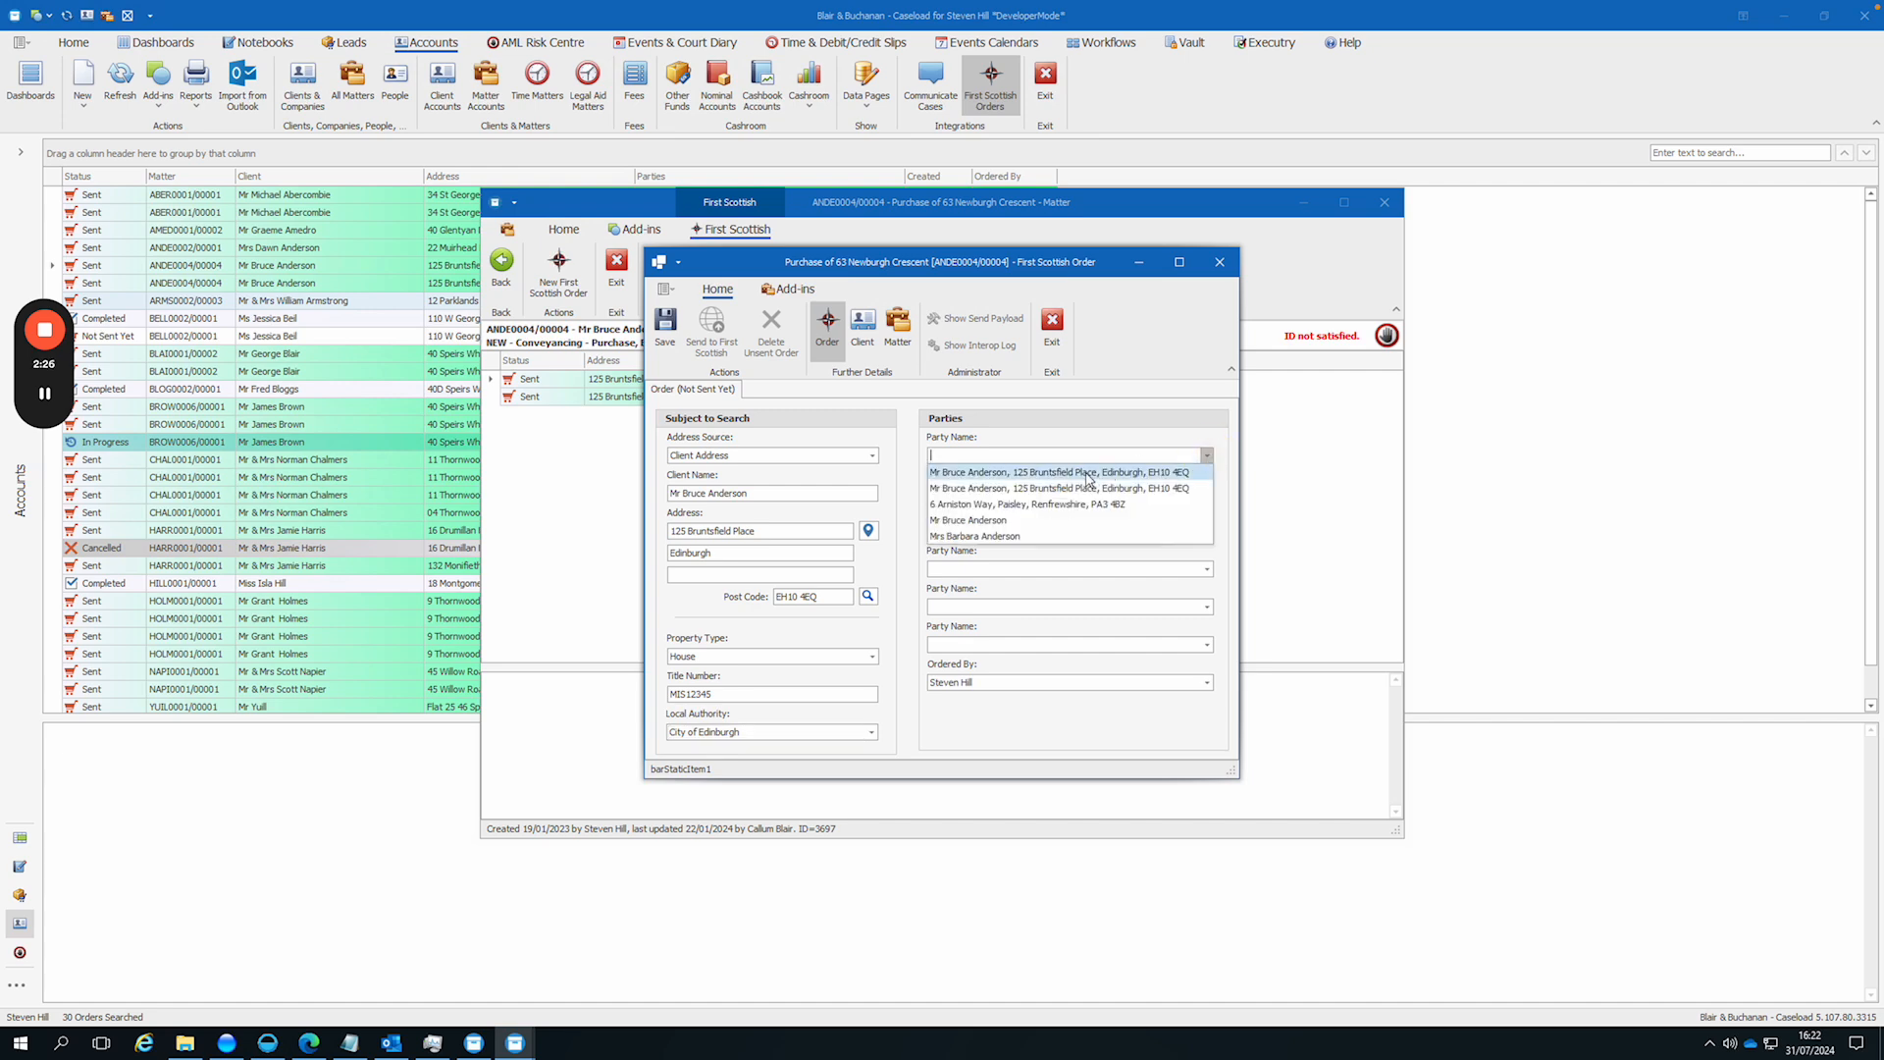
{"action": "left_click", "coordinate": [1087, 475]}
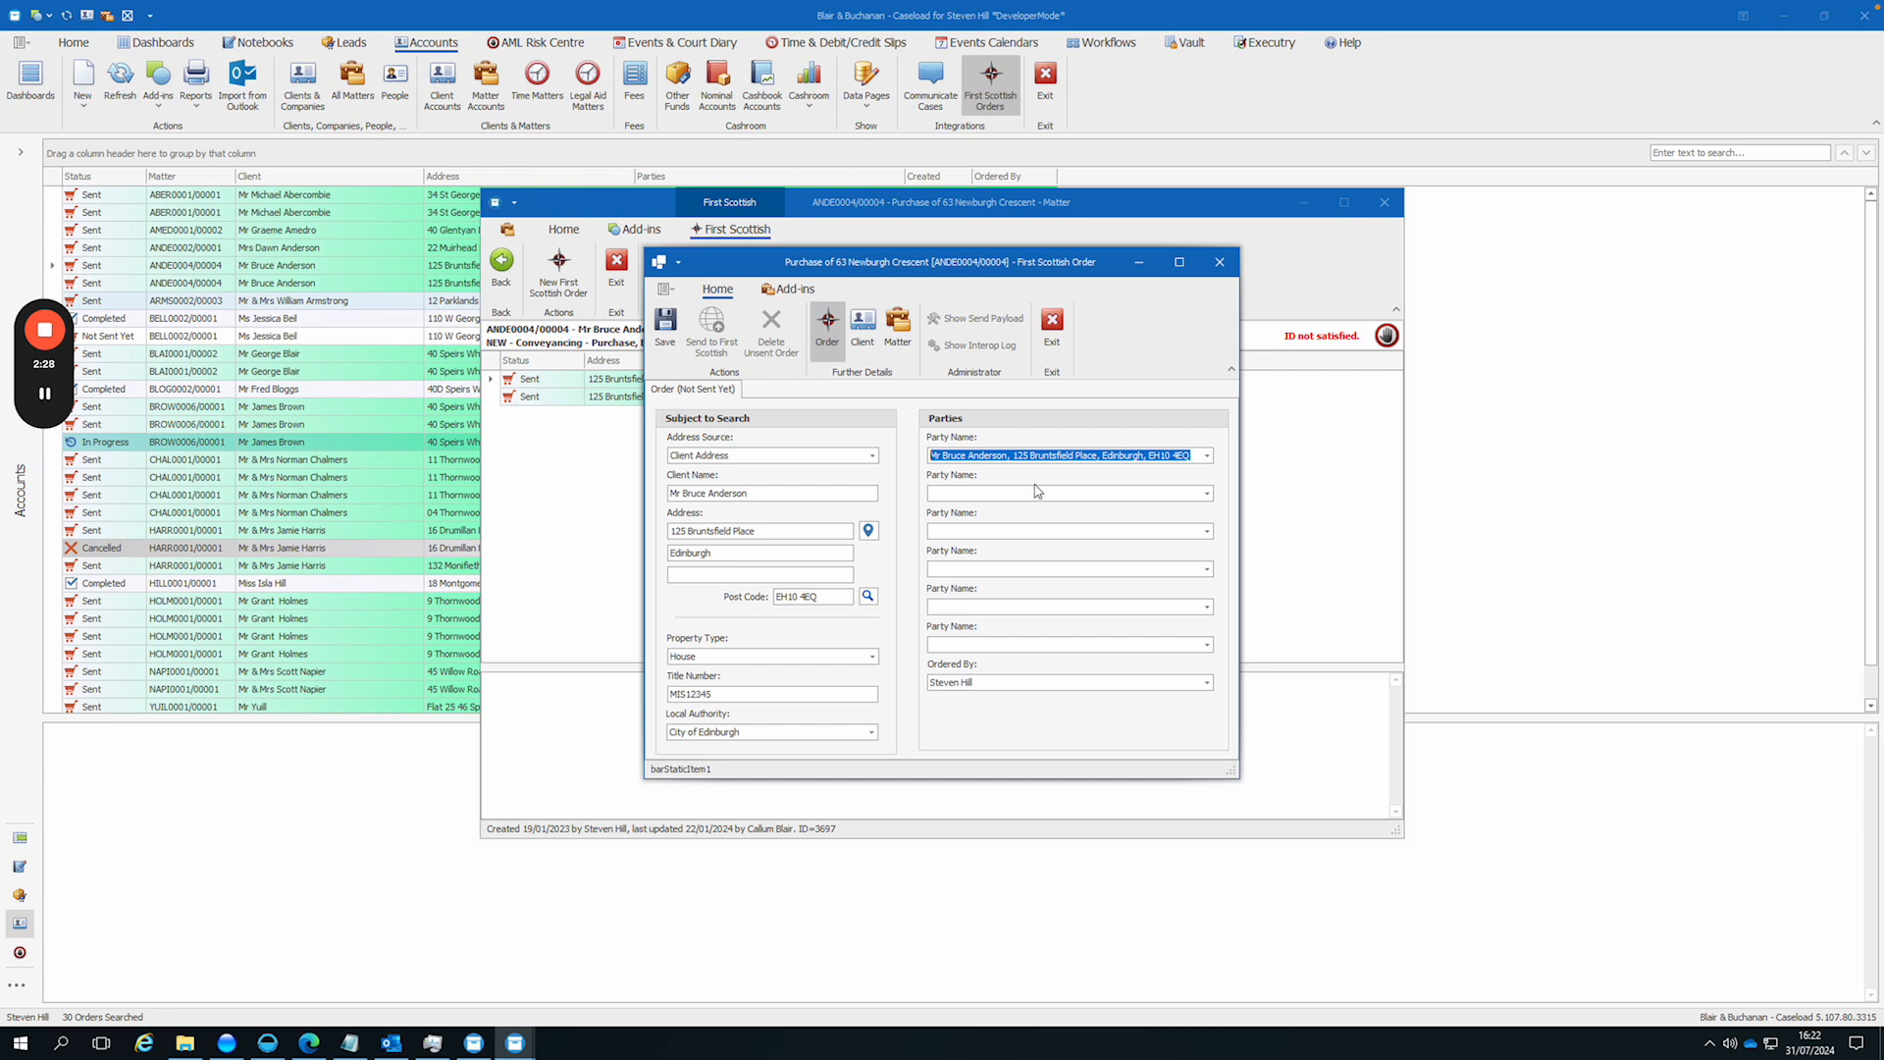
{"action": "left_click", "coordinate": [1206, 494]}
{"action": "left_click", "coordinate": [1070, 511]}
Step: Remove the client's first name from the second party entry, keeping the title, surname and address
{"action": "left_click", "coordinate": [1010, 492]}
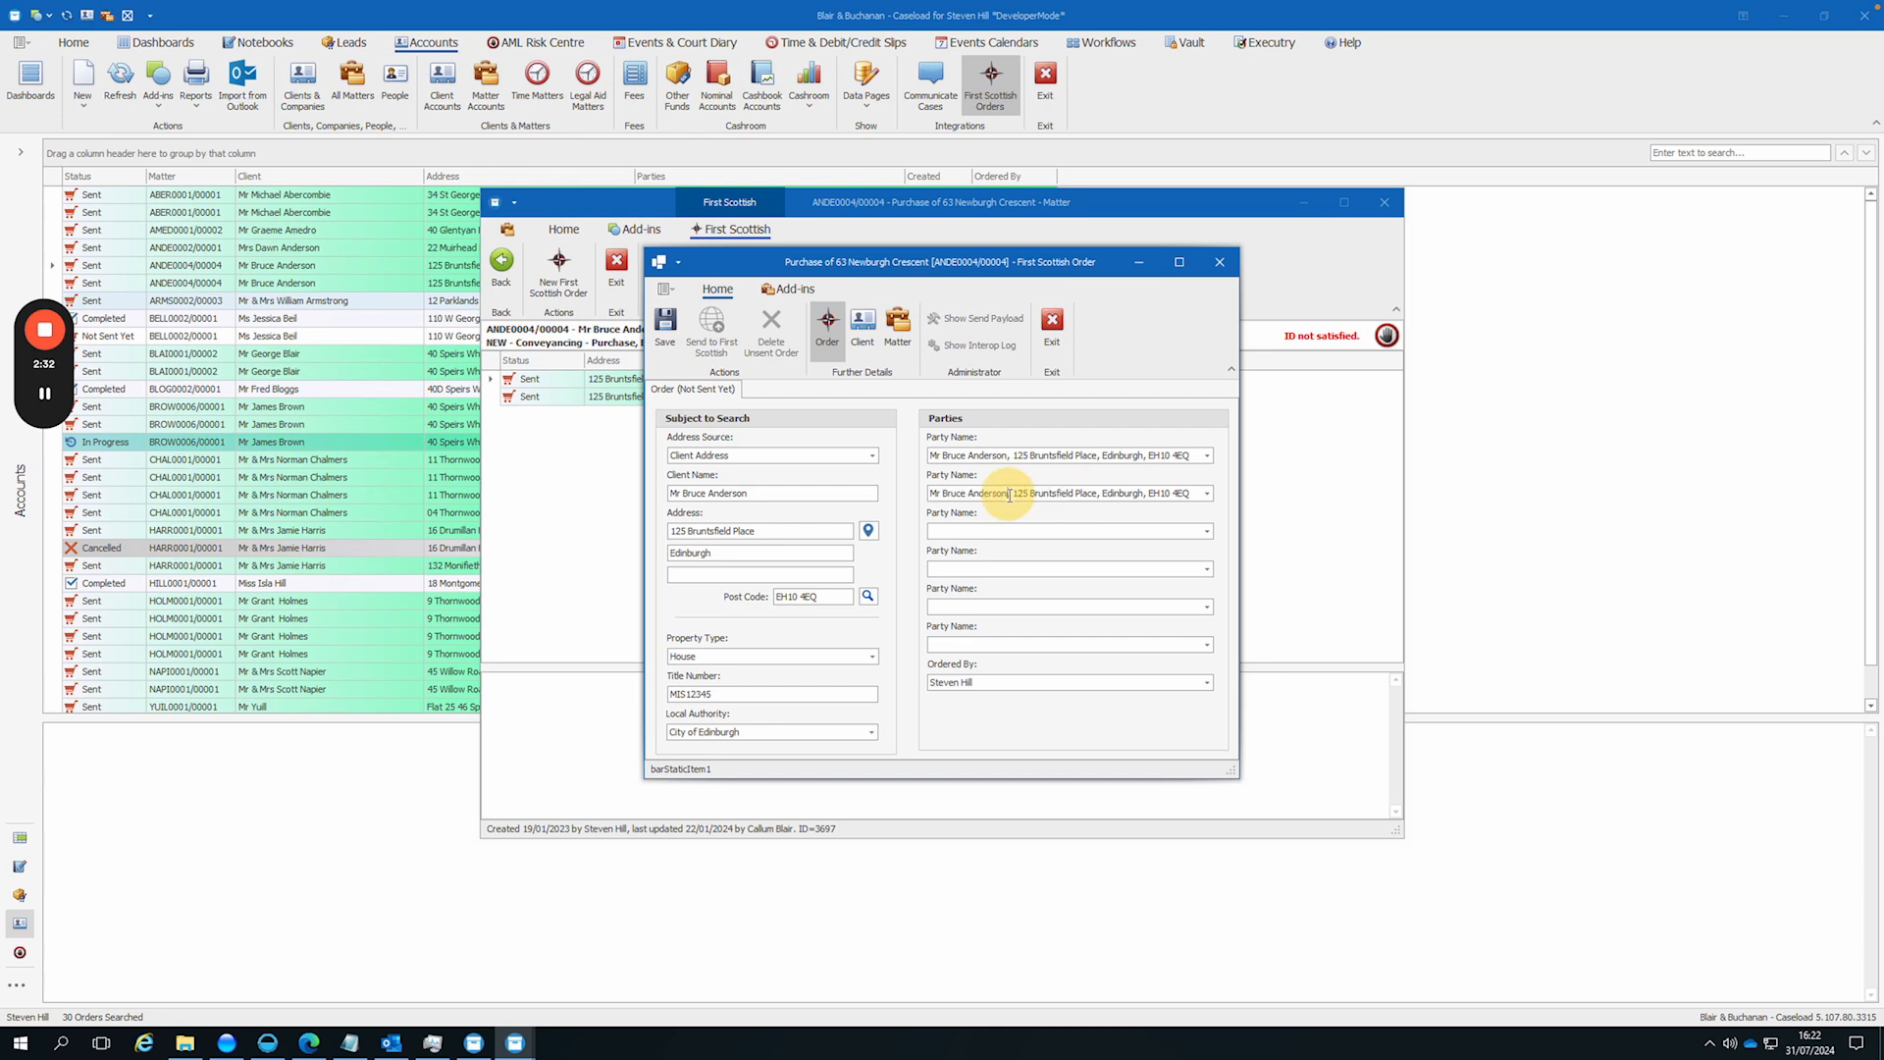
{"action": "left_click", "coordinate": [966, 493]}
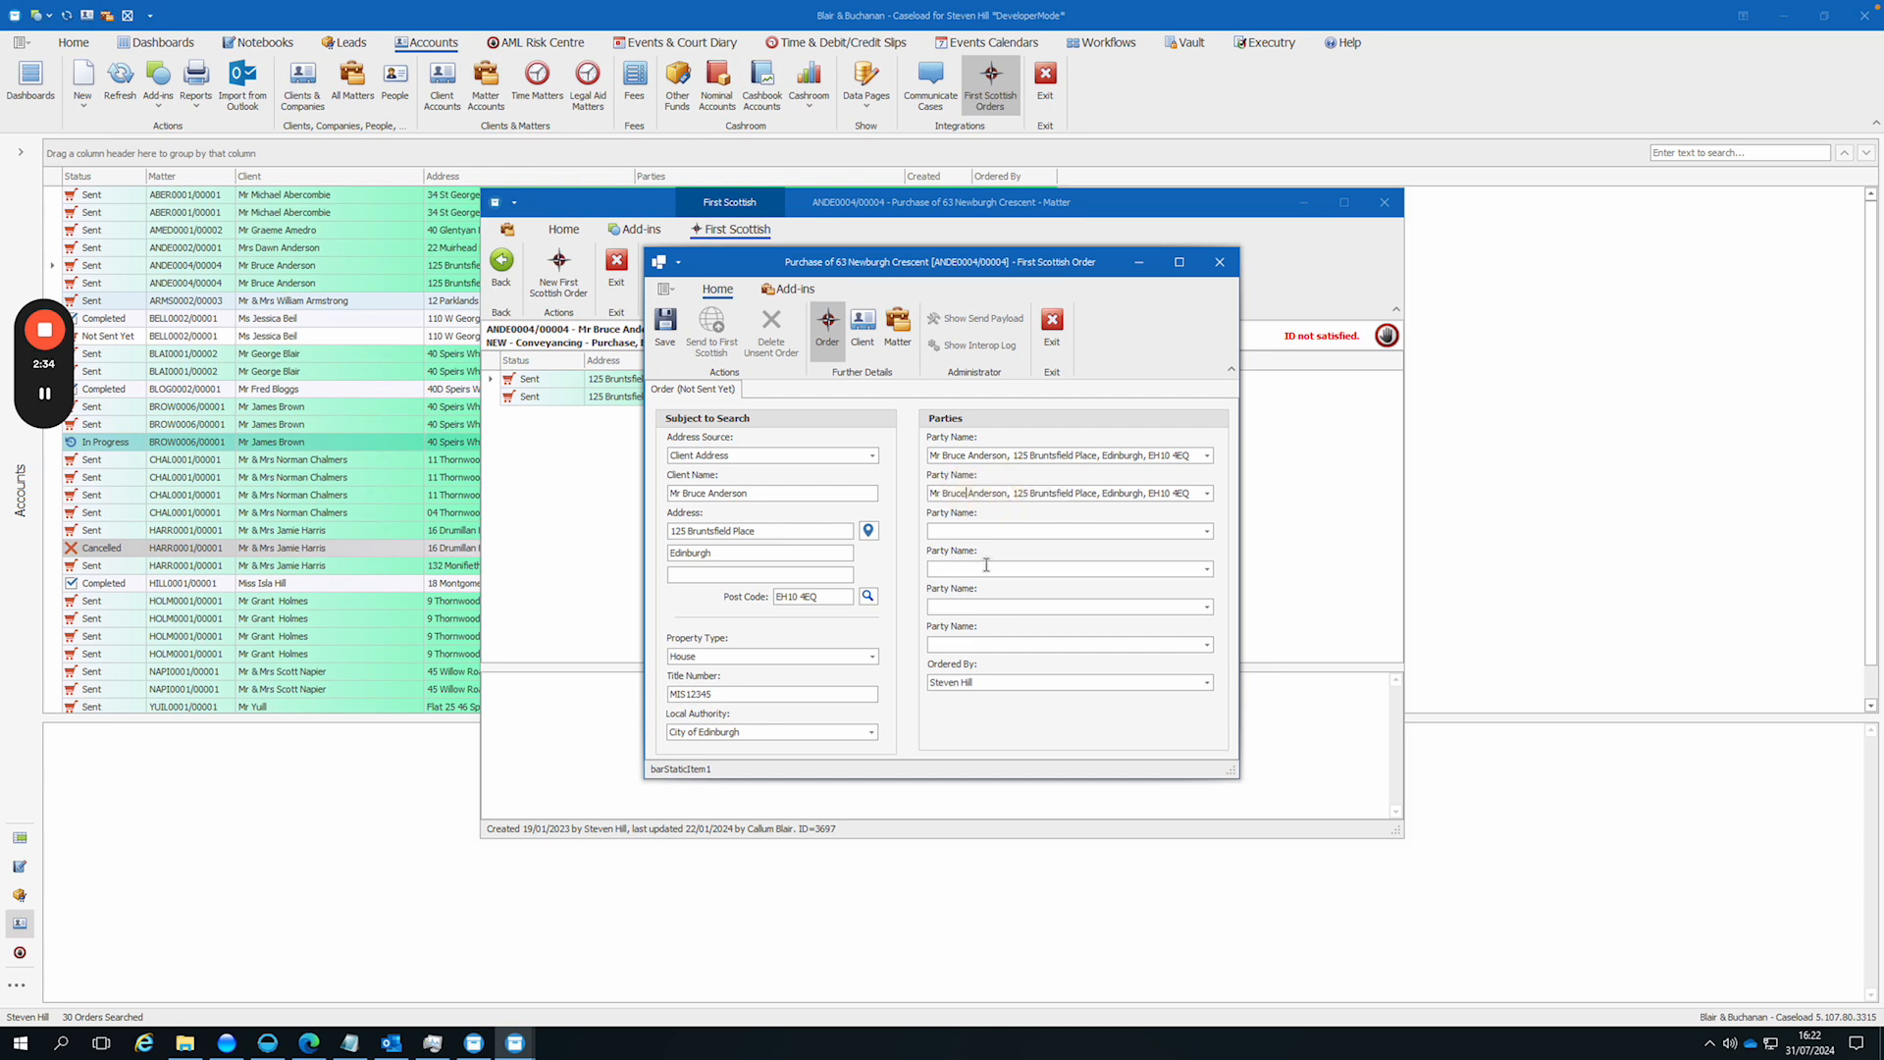
{"action": "key", "text": "BackSpace"}
{"action": "key", "text": "BackSpace"}
{"action": "key", "text": "BackSpace"}
{"action": "key", "text": "BackSpace"}
{"action": "key", "text": "BackSpace"}
{"action": "key", "text": "BackSpace"}
Step: Choose the last listed matter contact as the third party and enter another person's name and address as the fourth
{"action": "left_click", "coordinate": [1189, 530]}
{"action": "left_click", "coordinate": [1207, 530]}
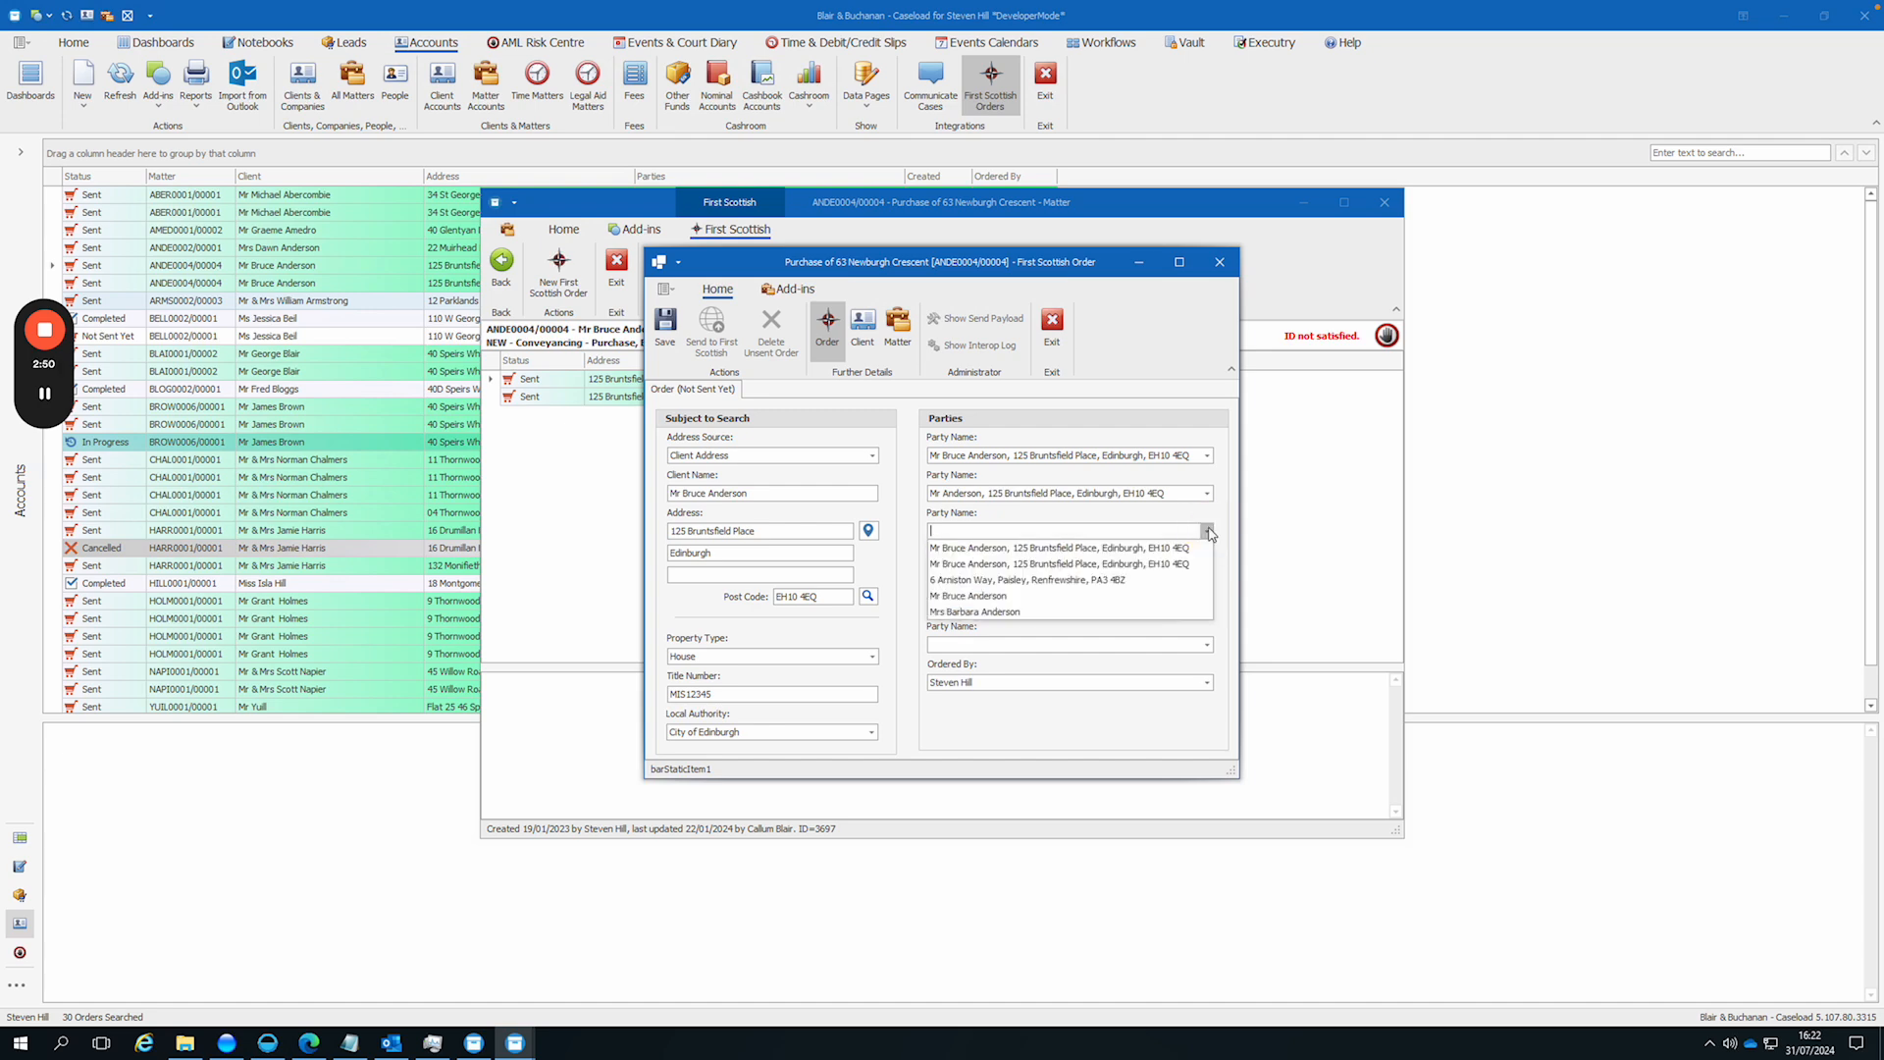
{"action": "left_click", "coordinate": [986, 612]}
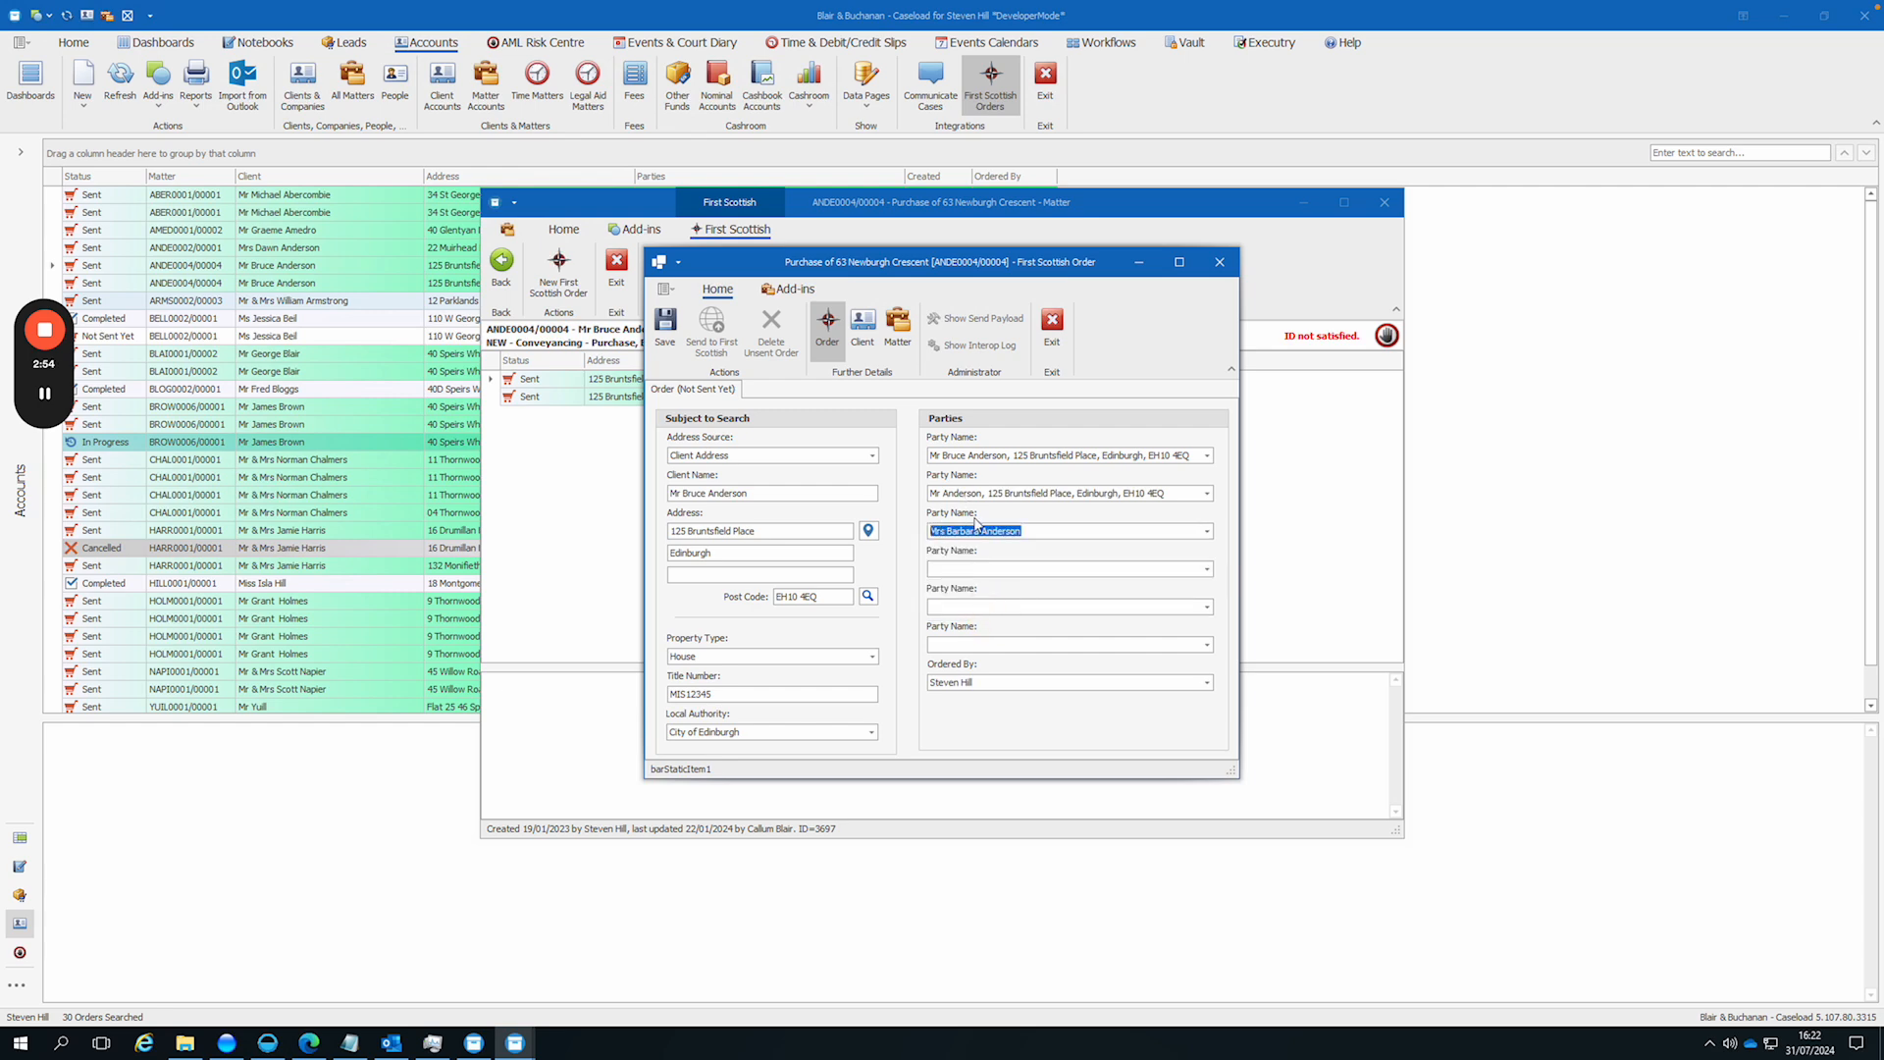
{"action": "left_click", "coordinate": [980, 569]}
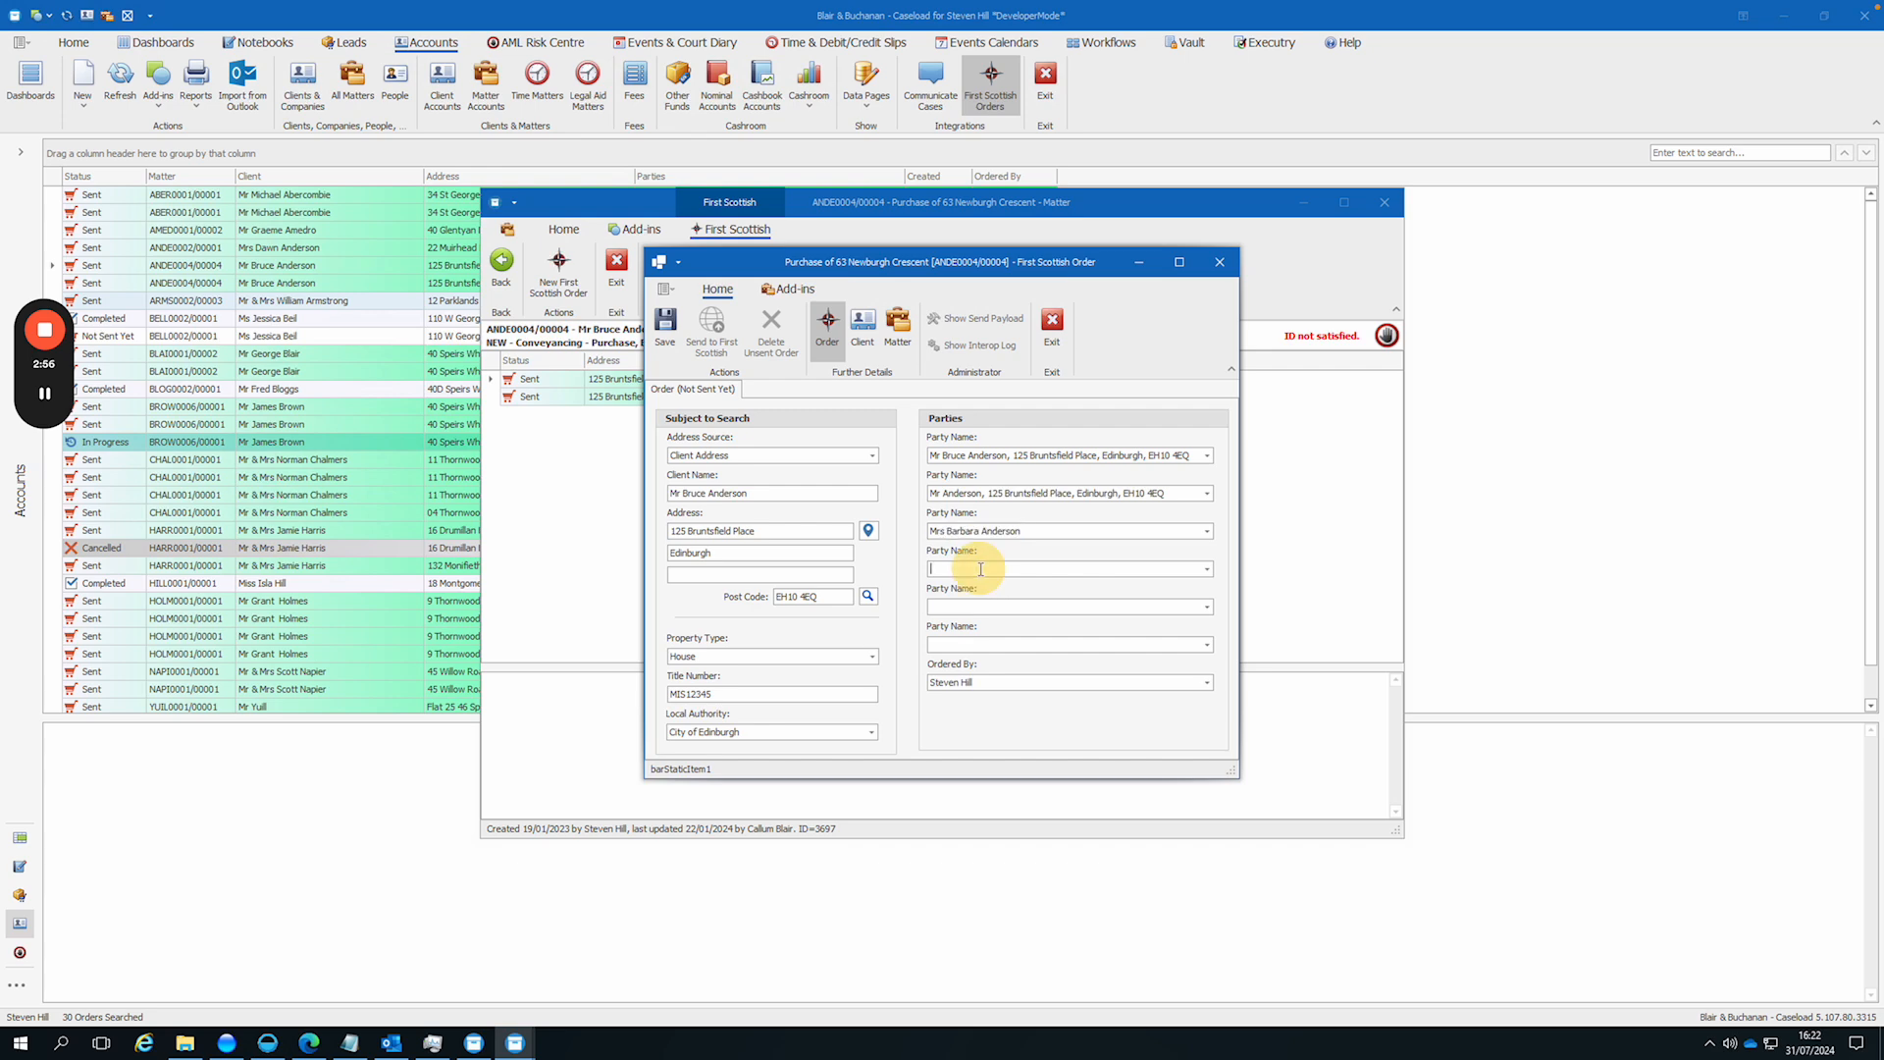
{"action": "type", "text": "Mrs "}
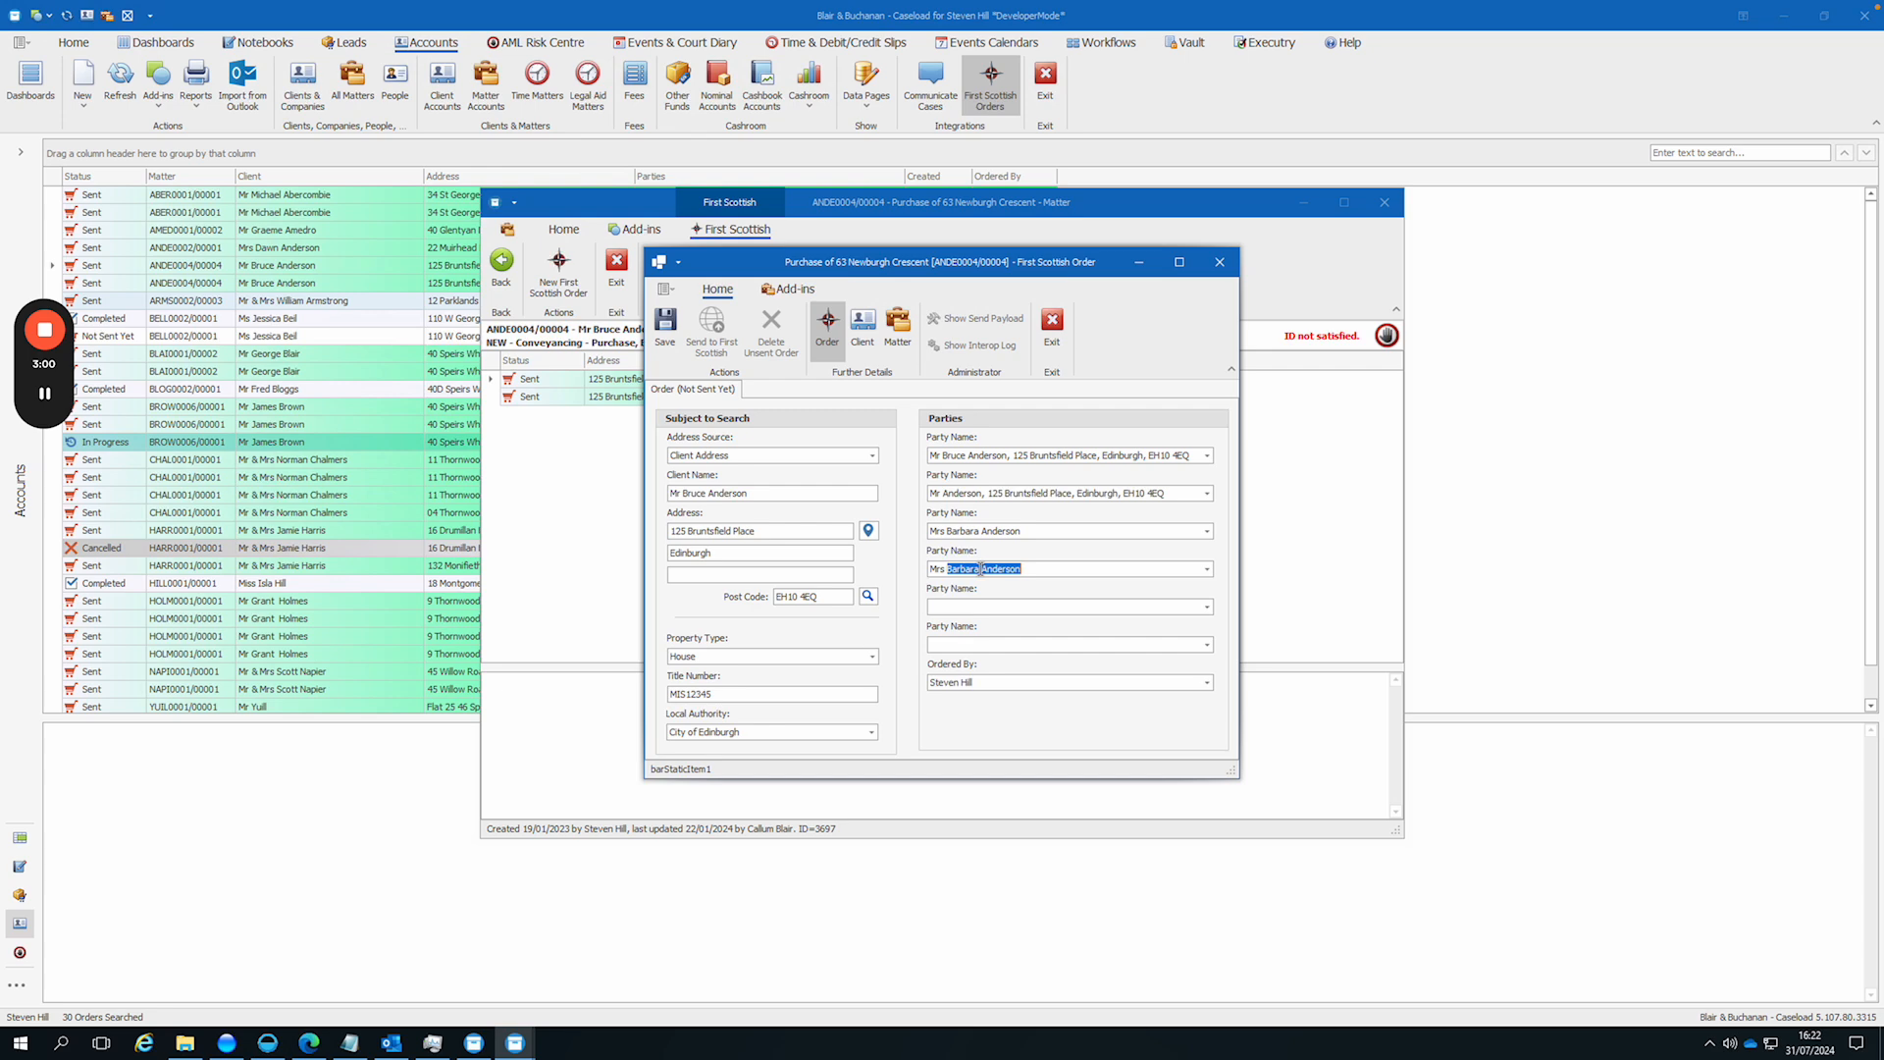
{"action": "type", "text": "Gemma"}
Step: Save the completed order and send it to First Scottish
{"action": "left_click", "coordinate": [664, 324]}
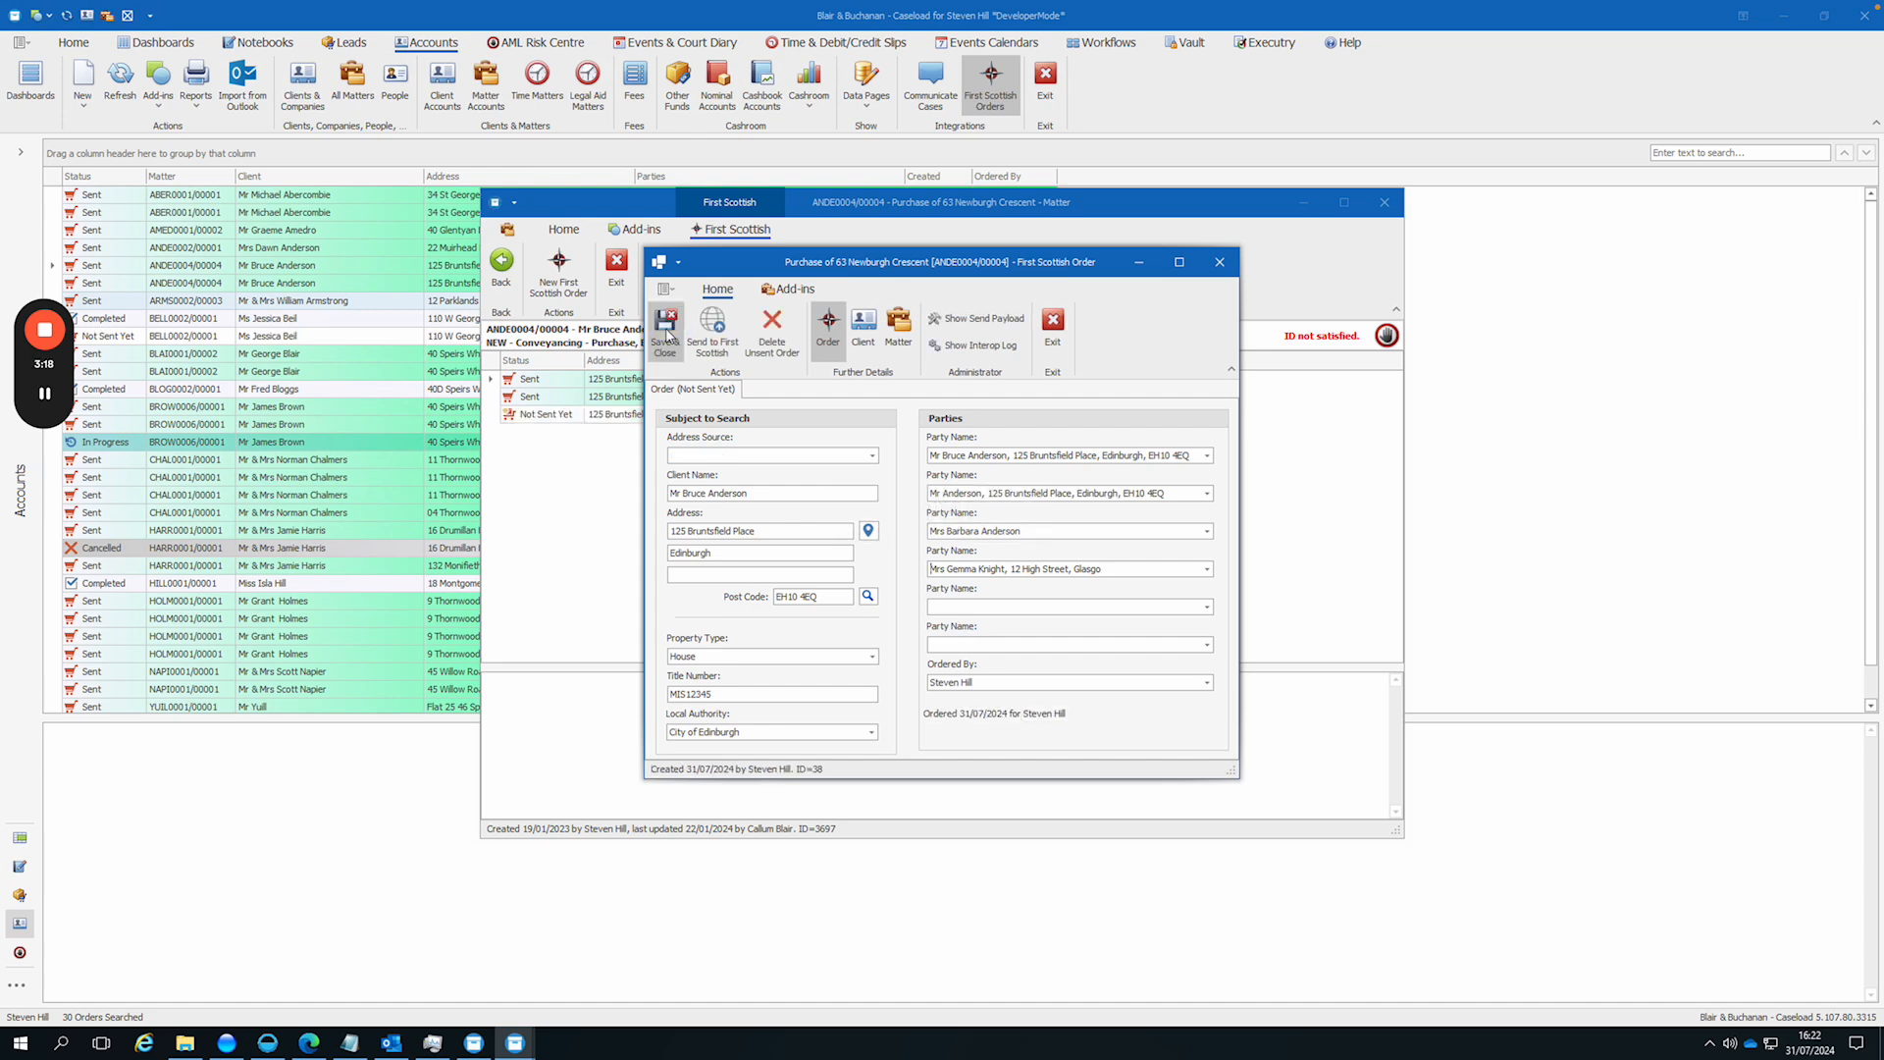
{"action": "left_click", "coordinate": [733, 340]}
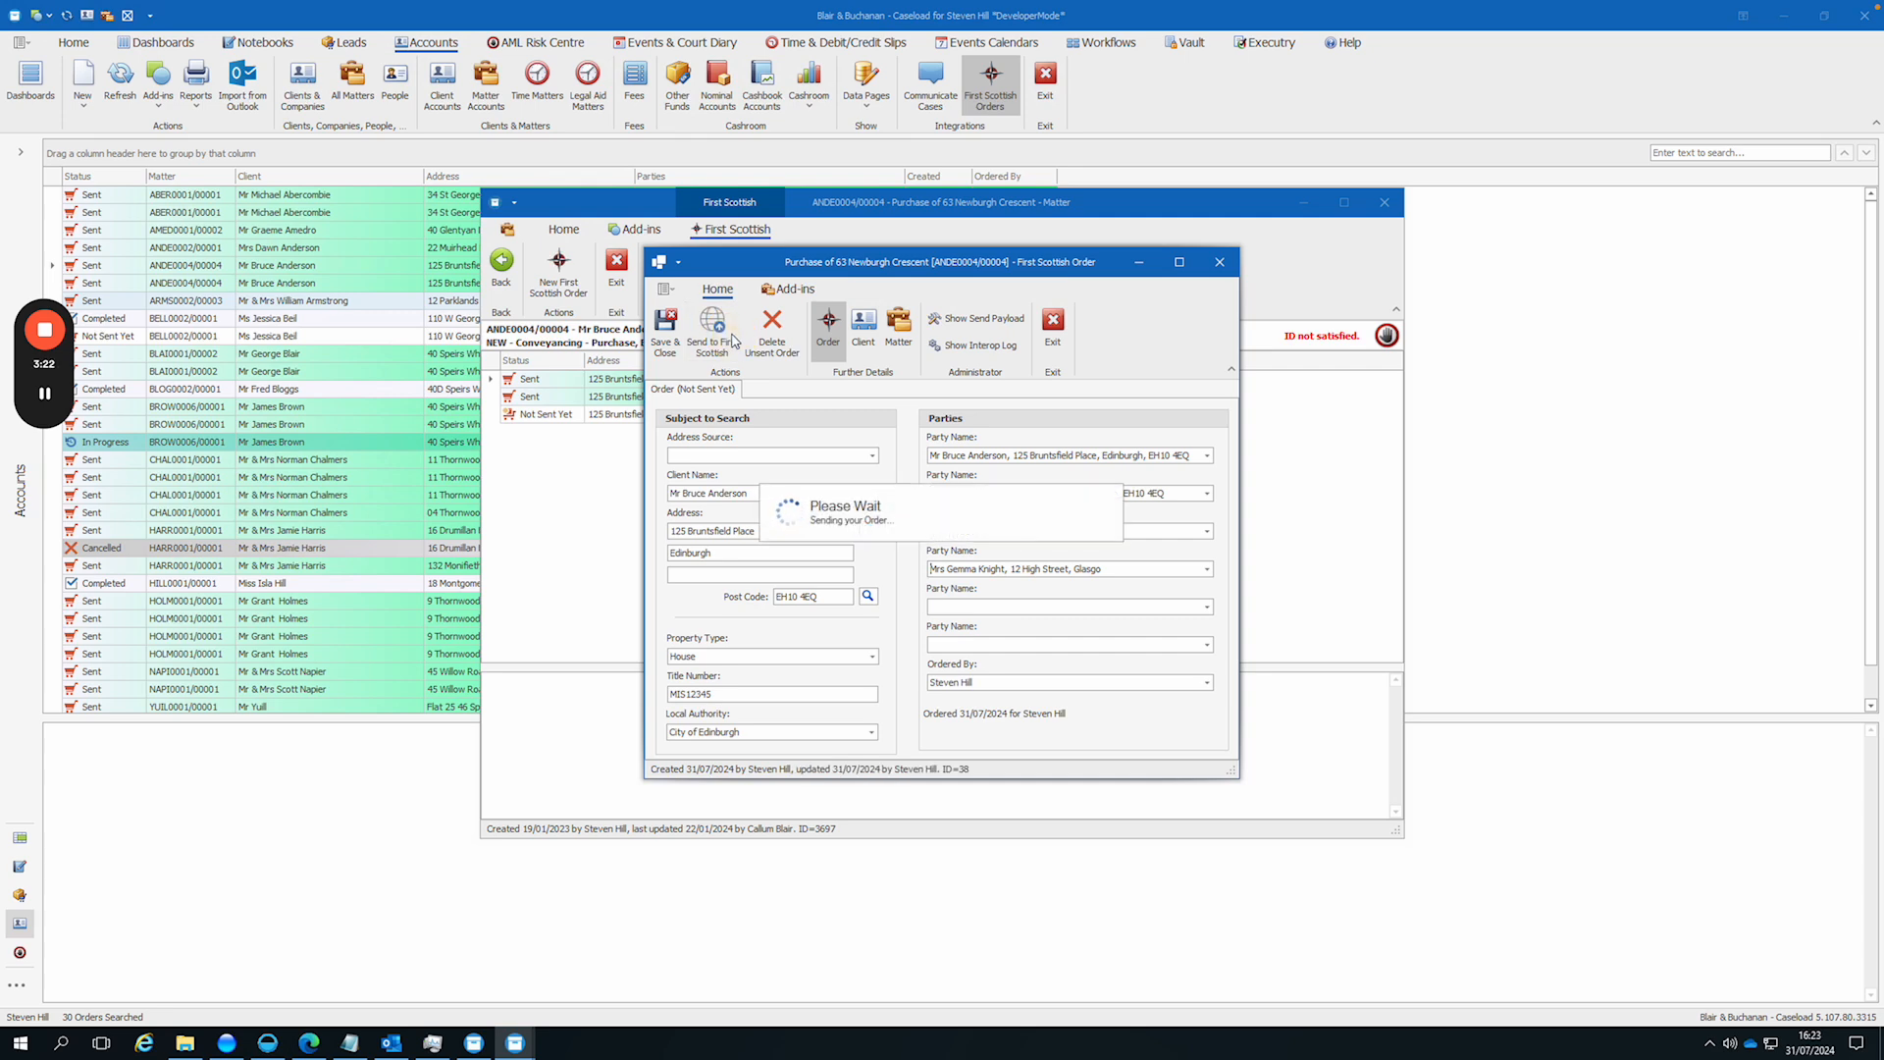
{"action": "mouse_move", "coordinate": [44, 343]}
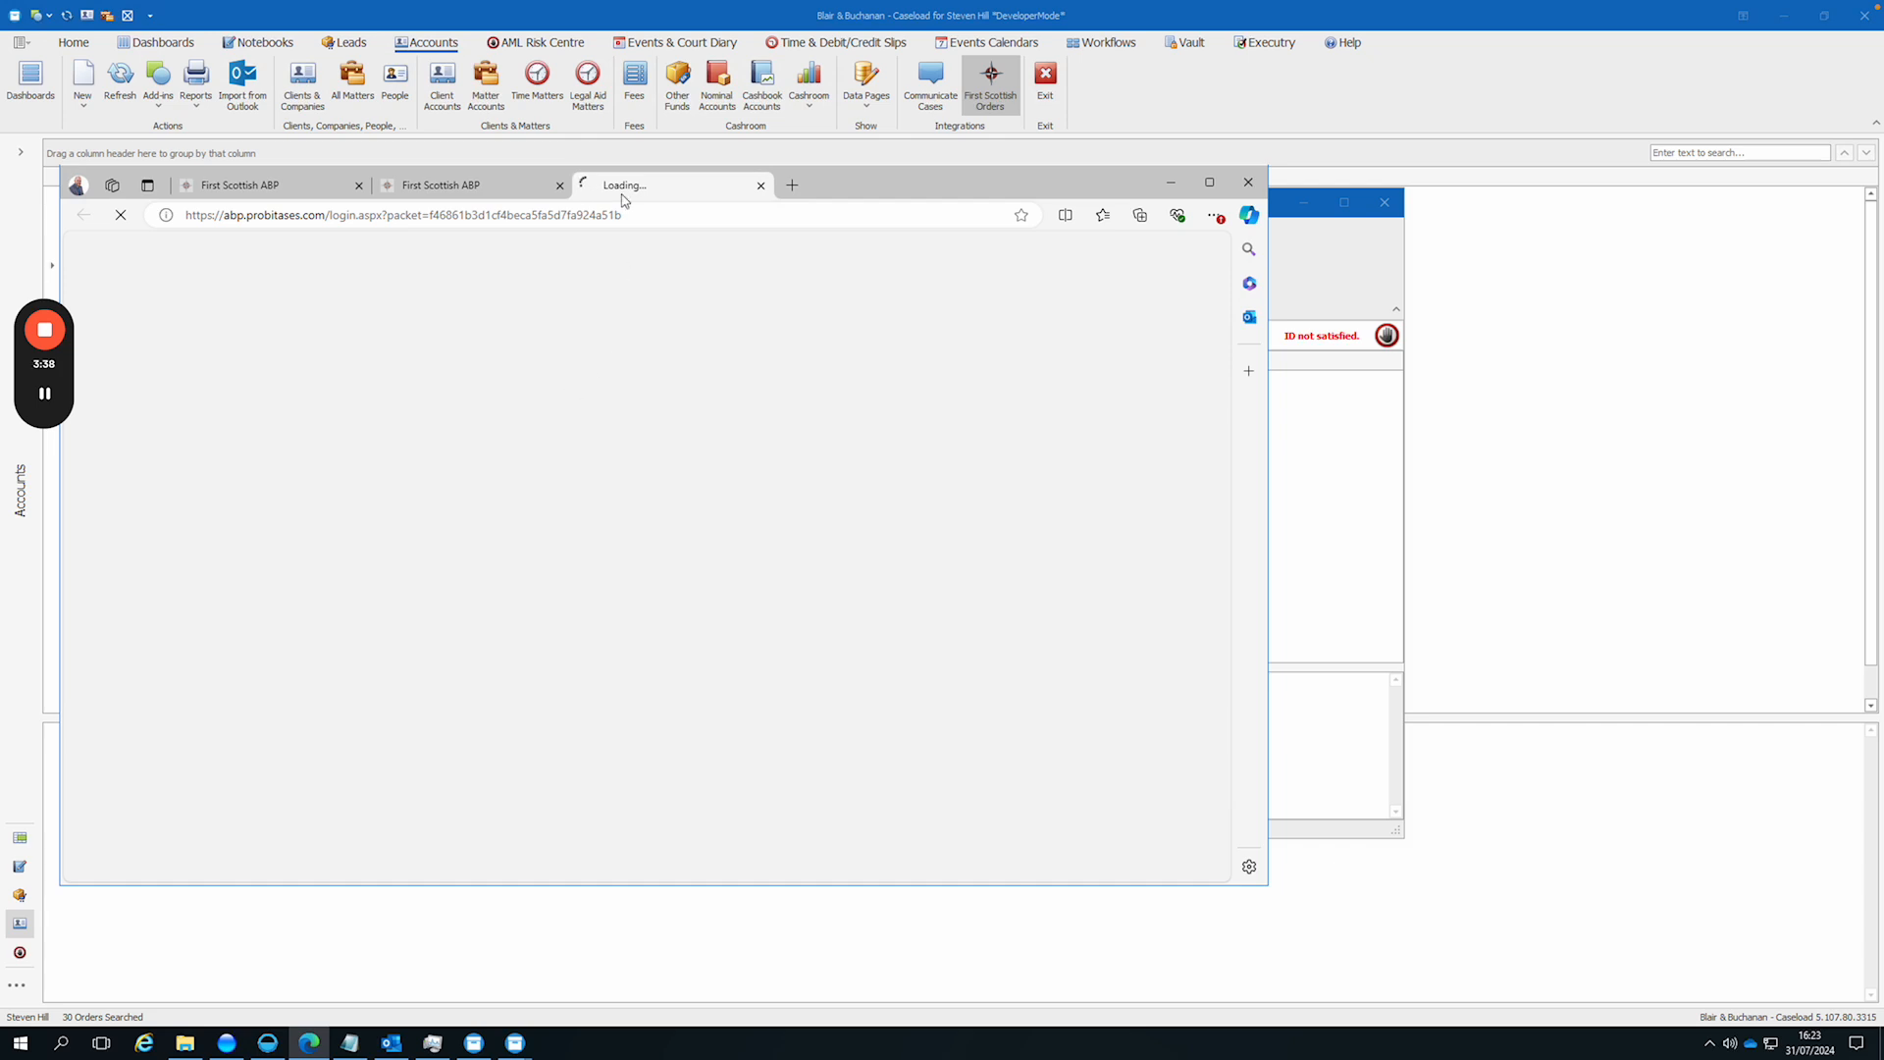
Step: Try to continue the instruction in the older First Scottish browser page with Multisearch - Registered and Legal Report - Registered
{"action": "left_click", "coordinate": [275, 188]}
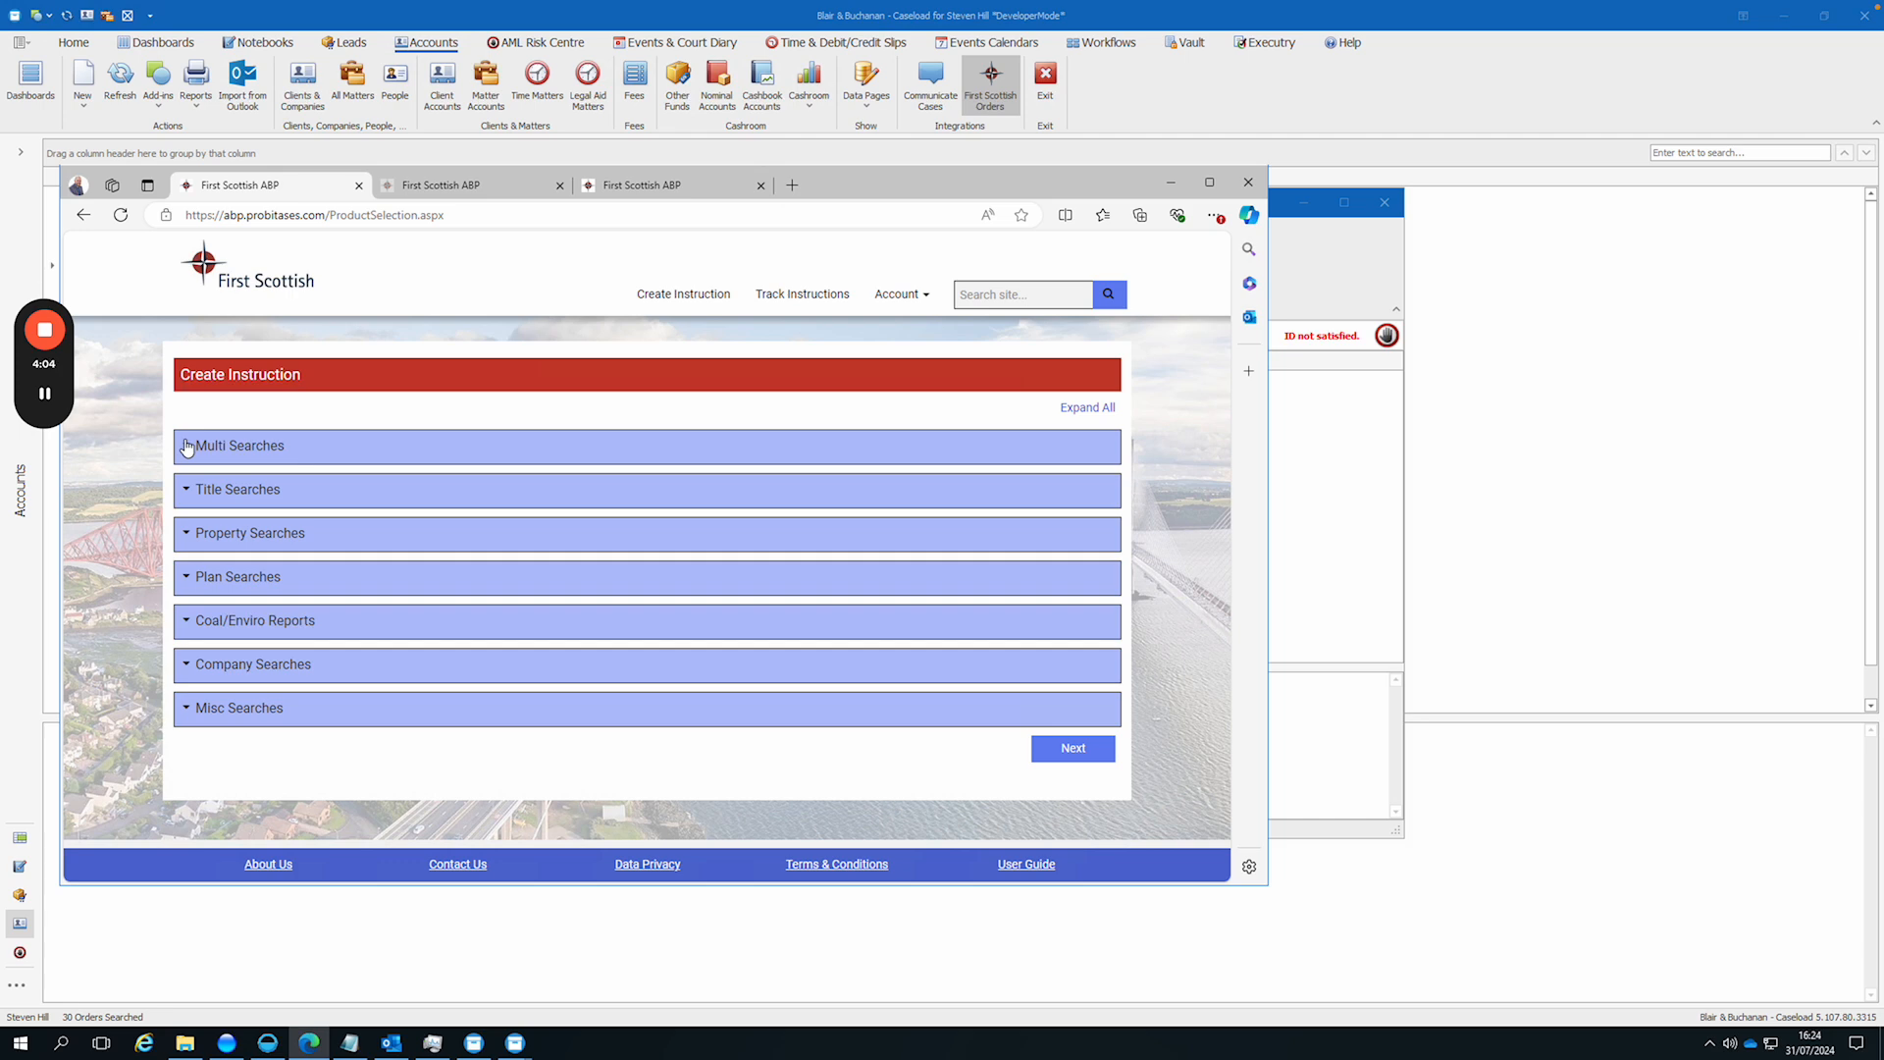
{"action": "left_click", "coordinate": [187, 446]}
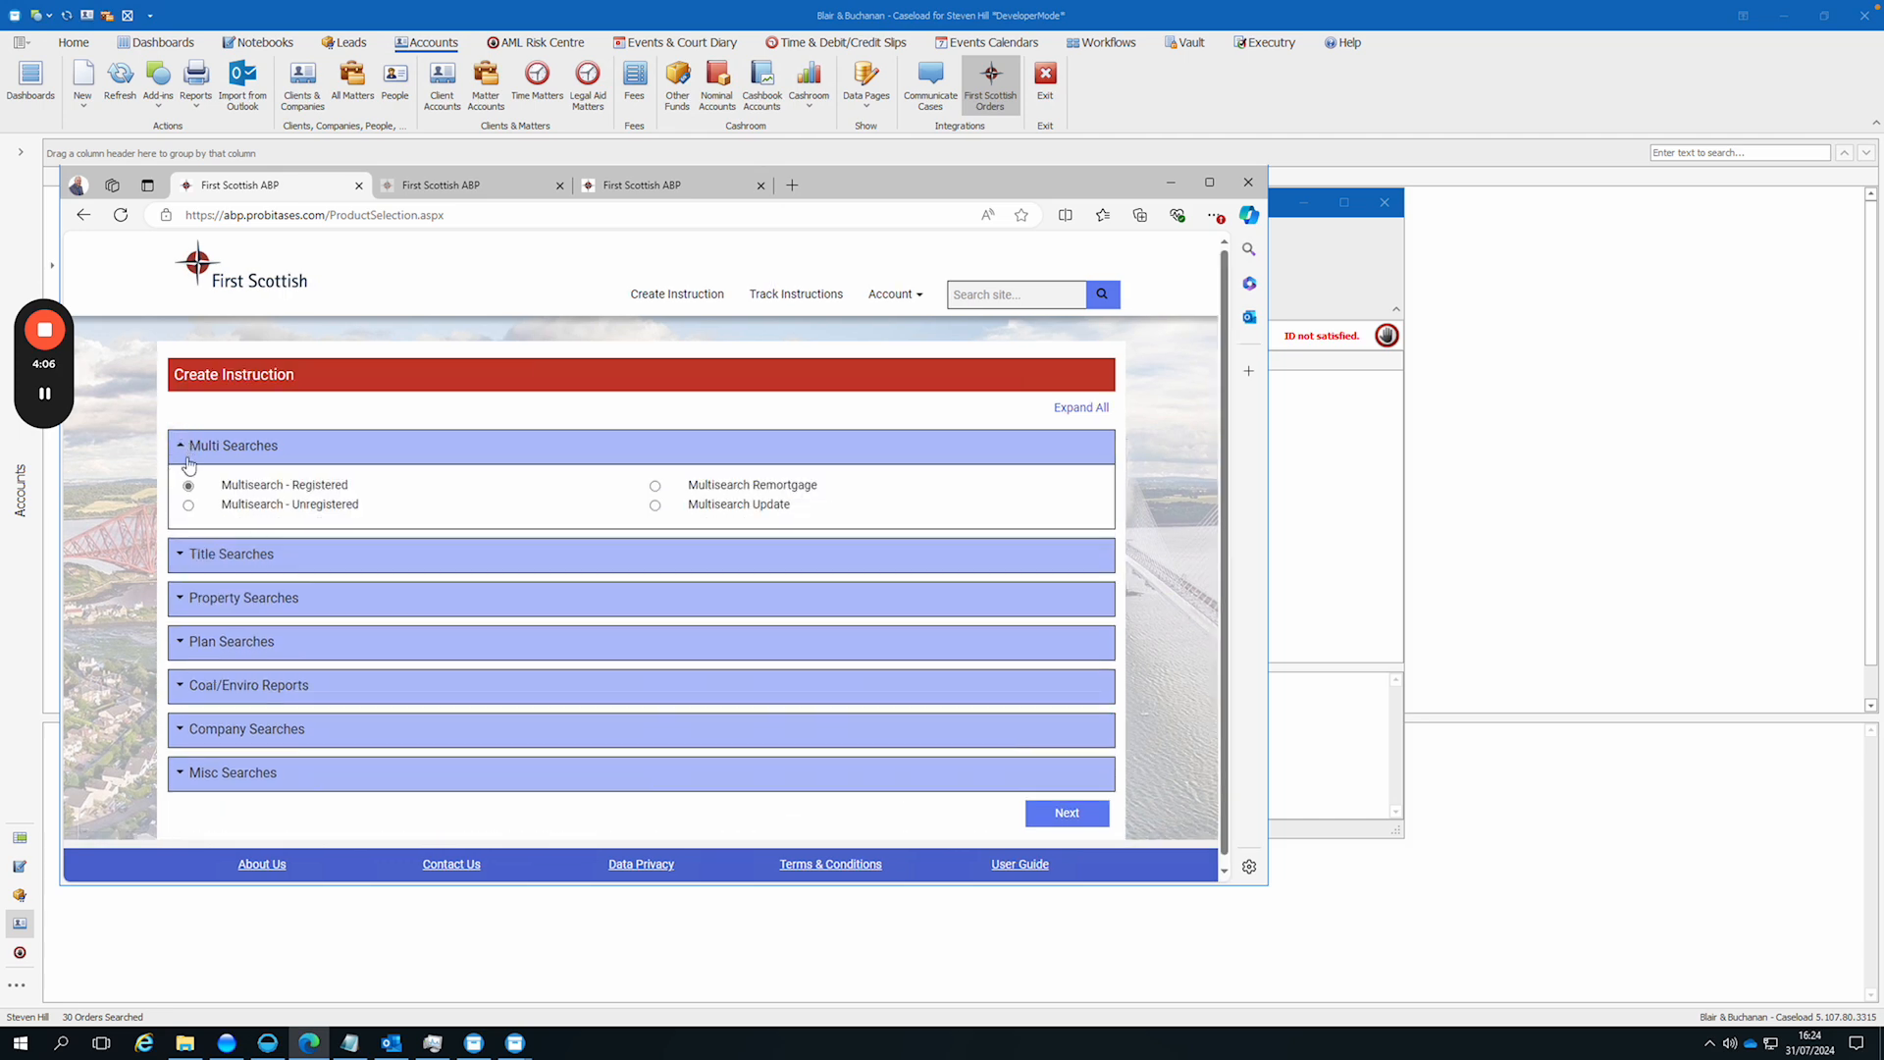
{"action": "left_click", "coordinate": [185, 554]}
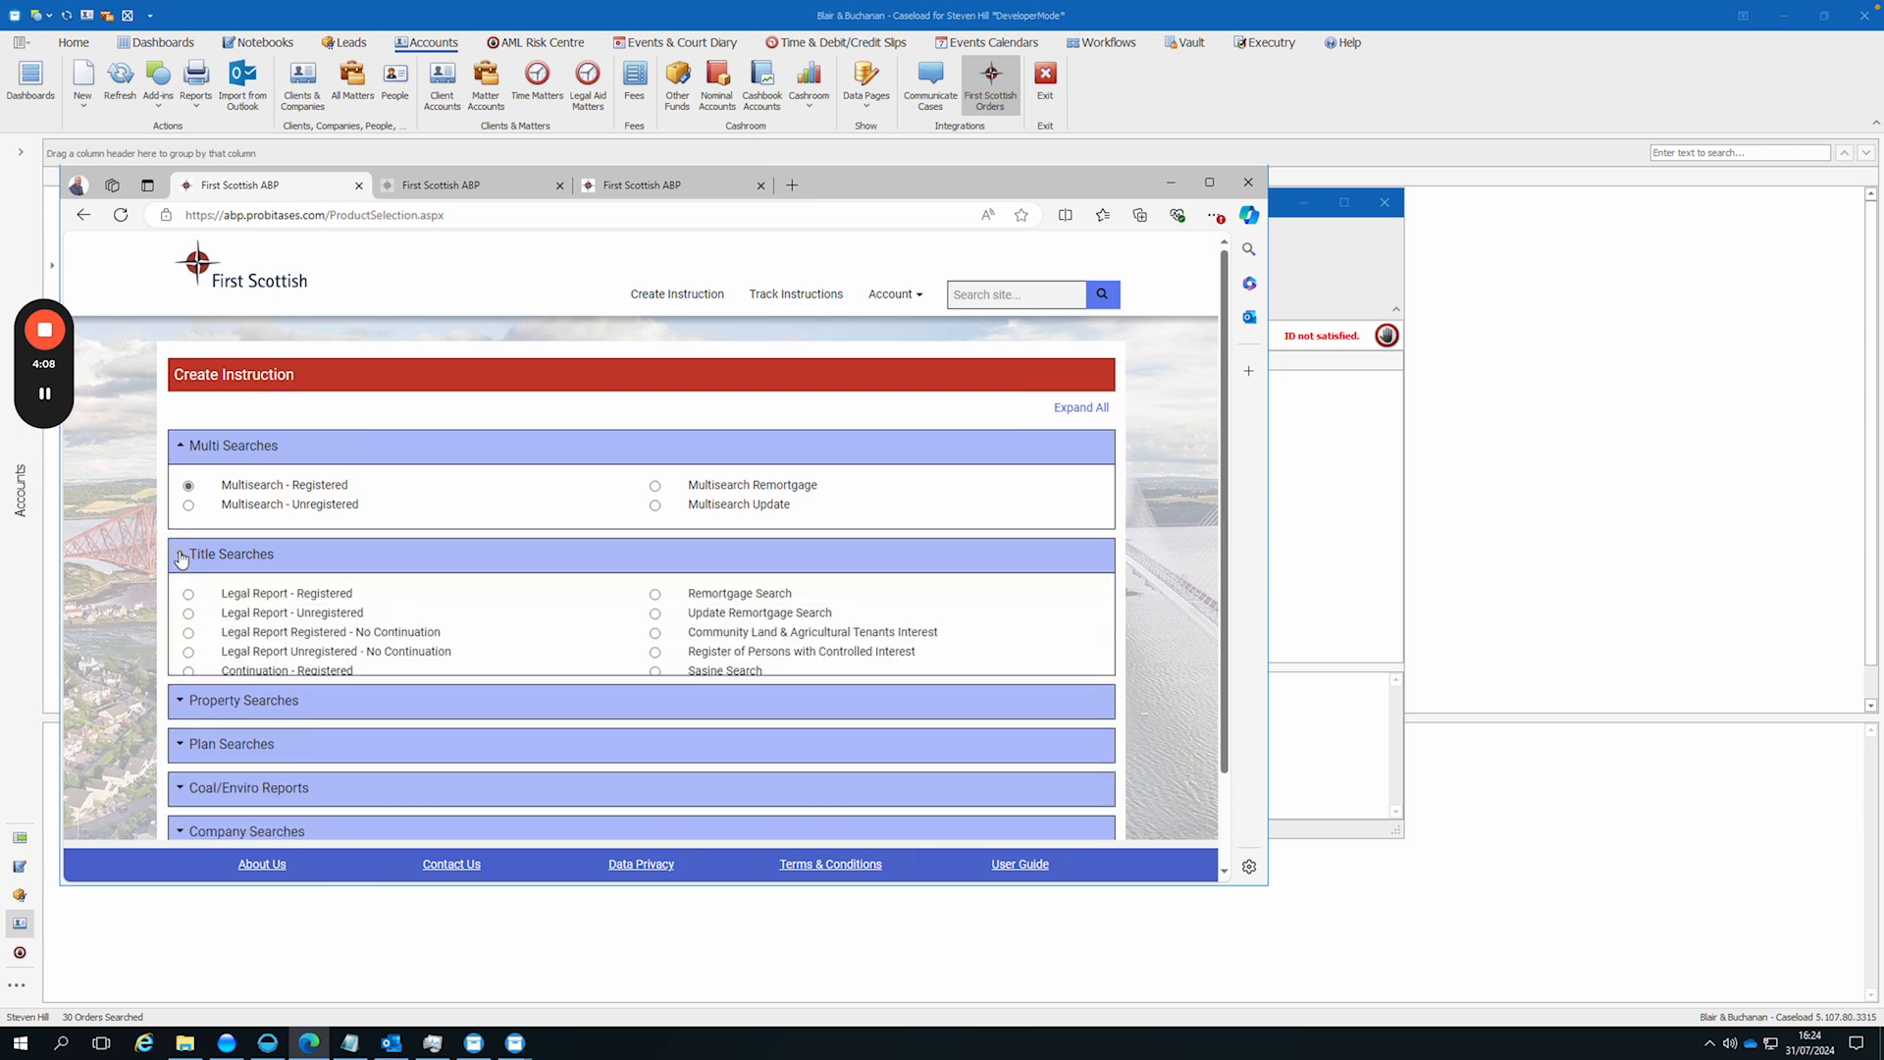
{"action": "left_click_drag", "start_coordinate": [1224, 572], "coordinate": [1214, 679]}
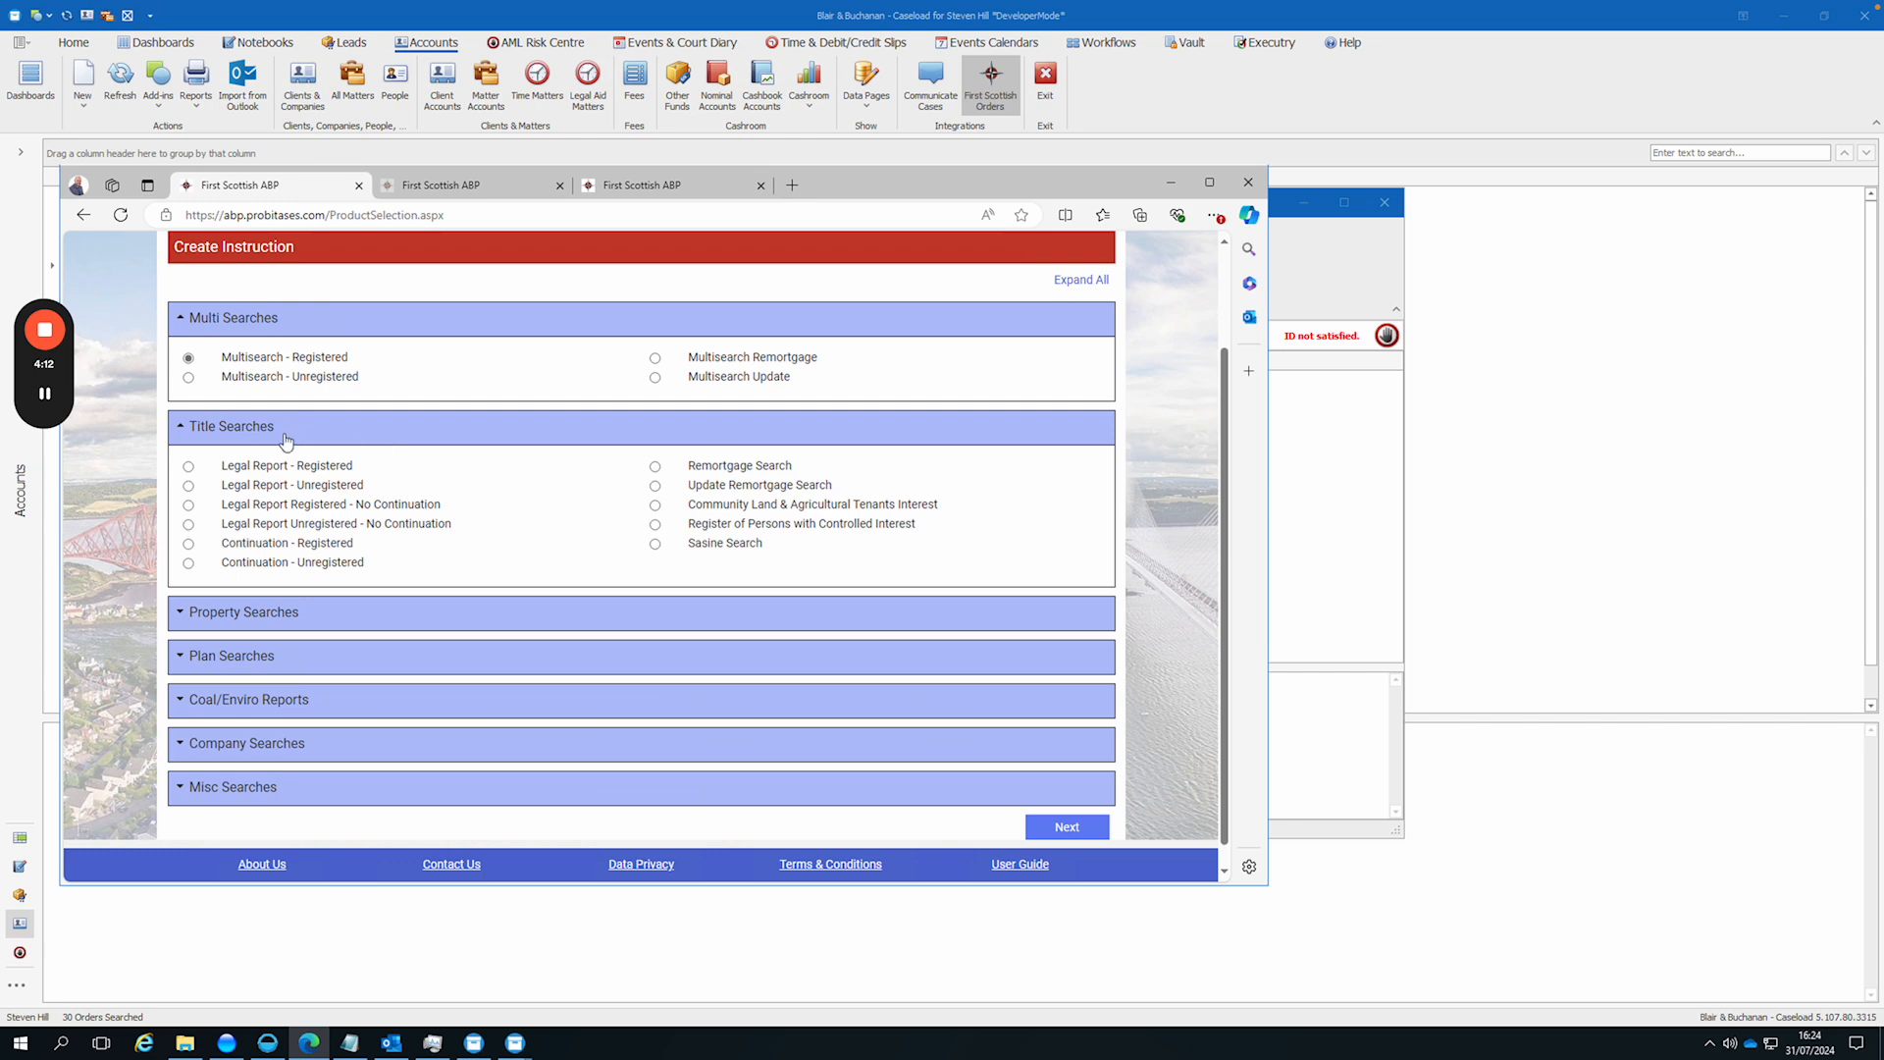
{"action": "left_click", "coordinate": [188, 467]}
{"action": "left_click", "coordinate": [1087, 828]}
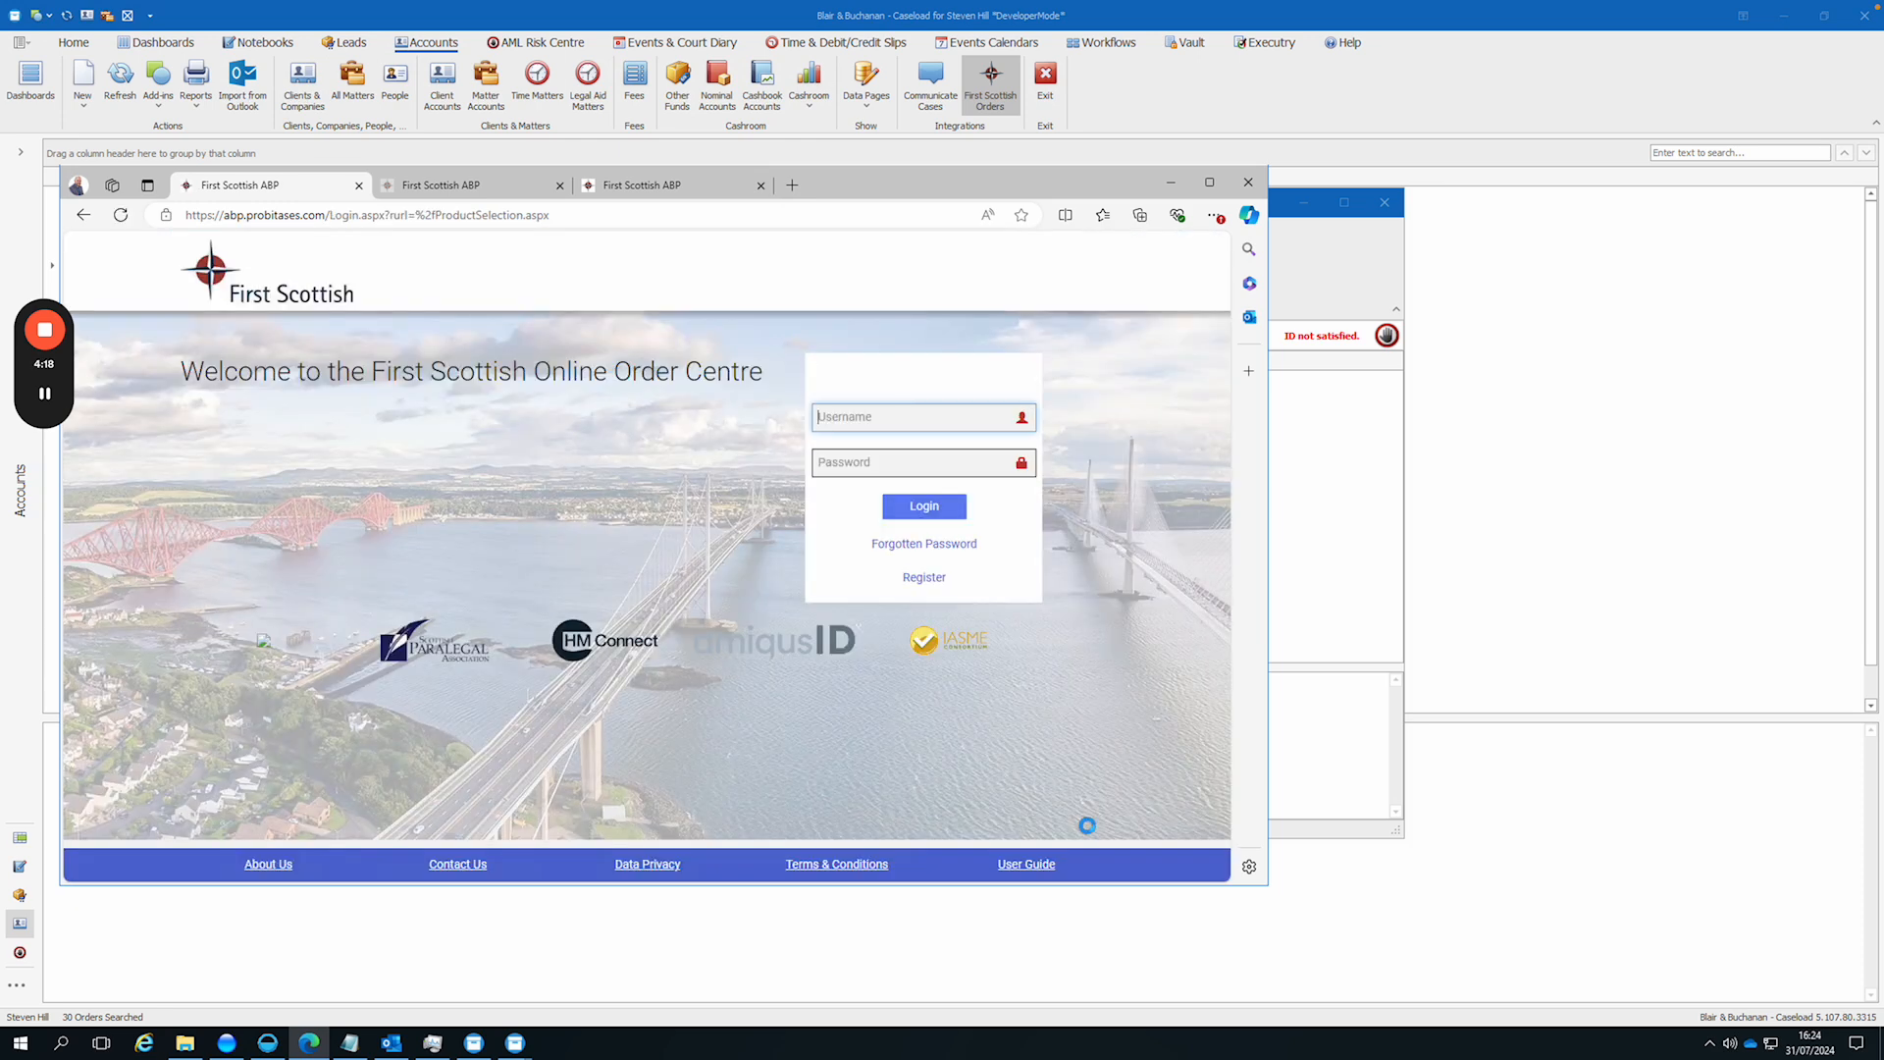
{"action": "left_click", "coordinate": [942, 506]}
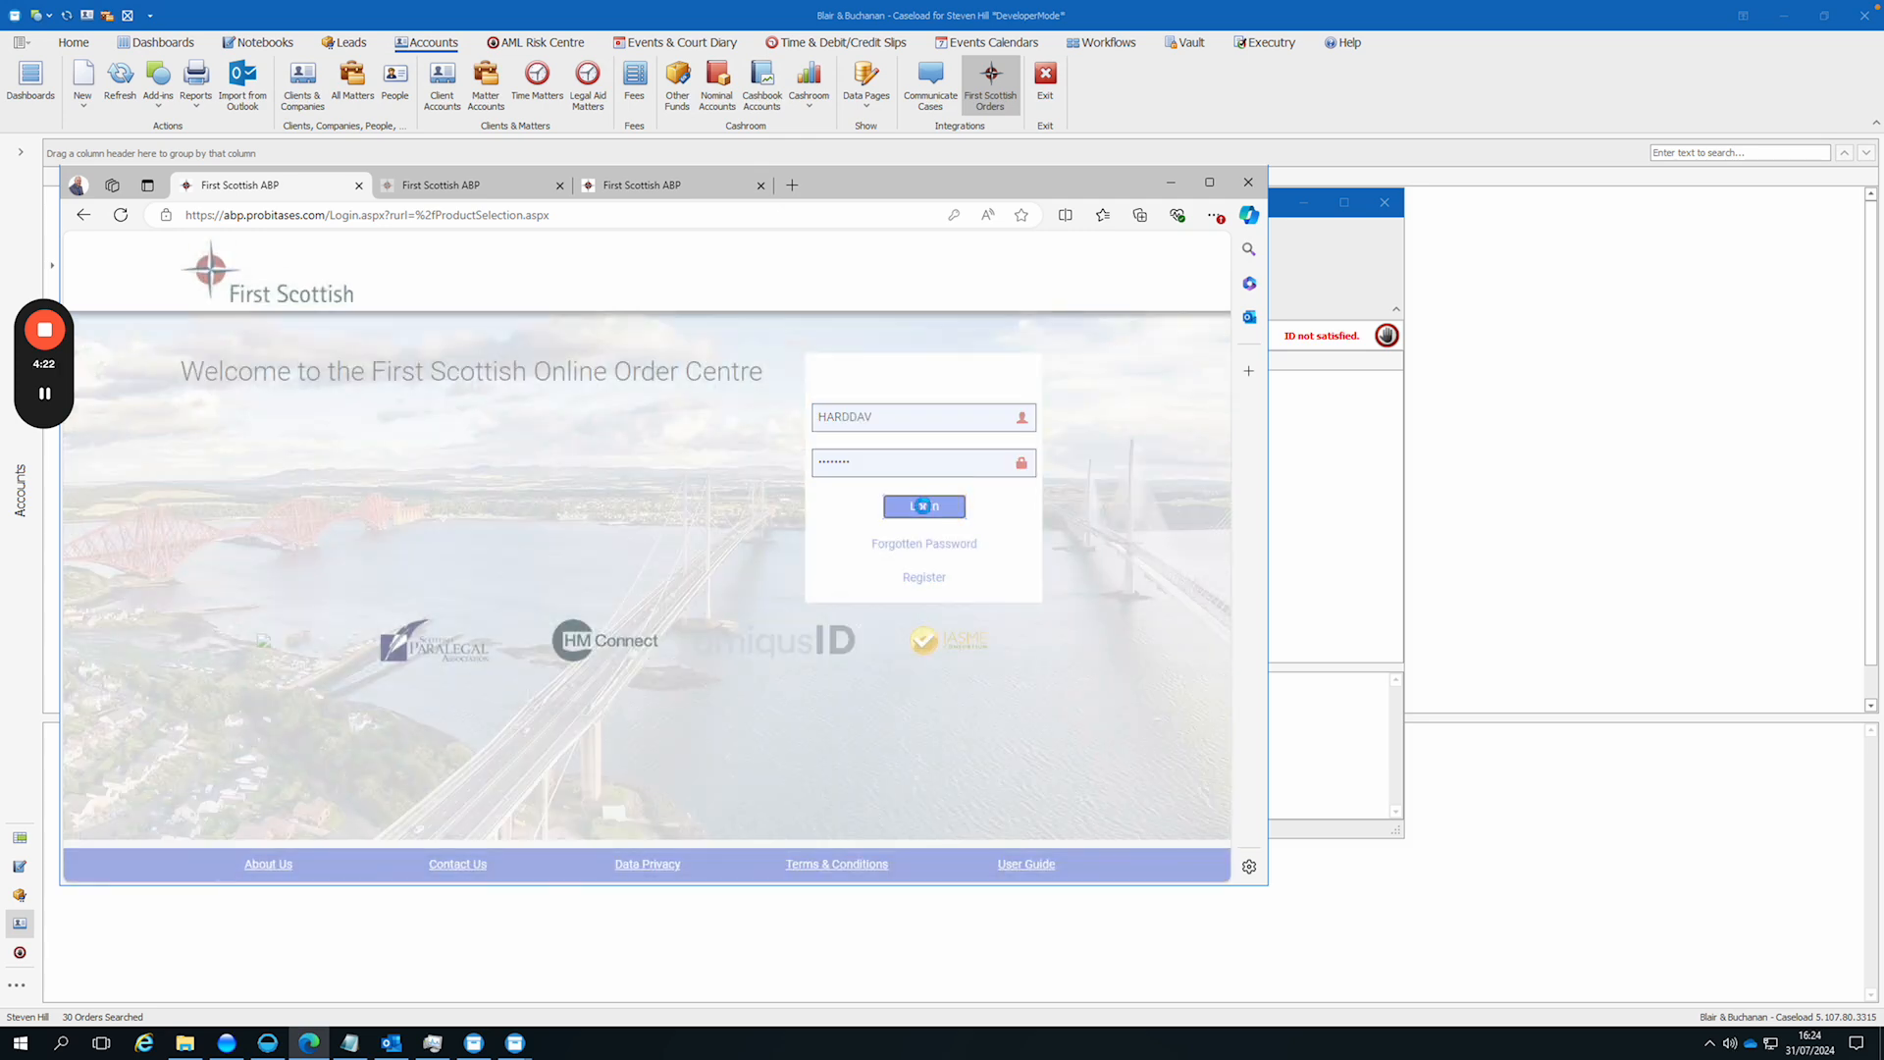
Step: Log in to the First Scottish Online Order Centre on the page opened for the sent order, using the saved credentials
{"action": "left_click", "coordinate": [629, 190]}
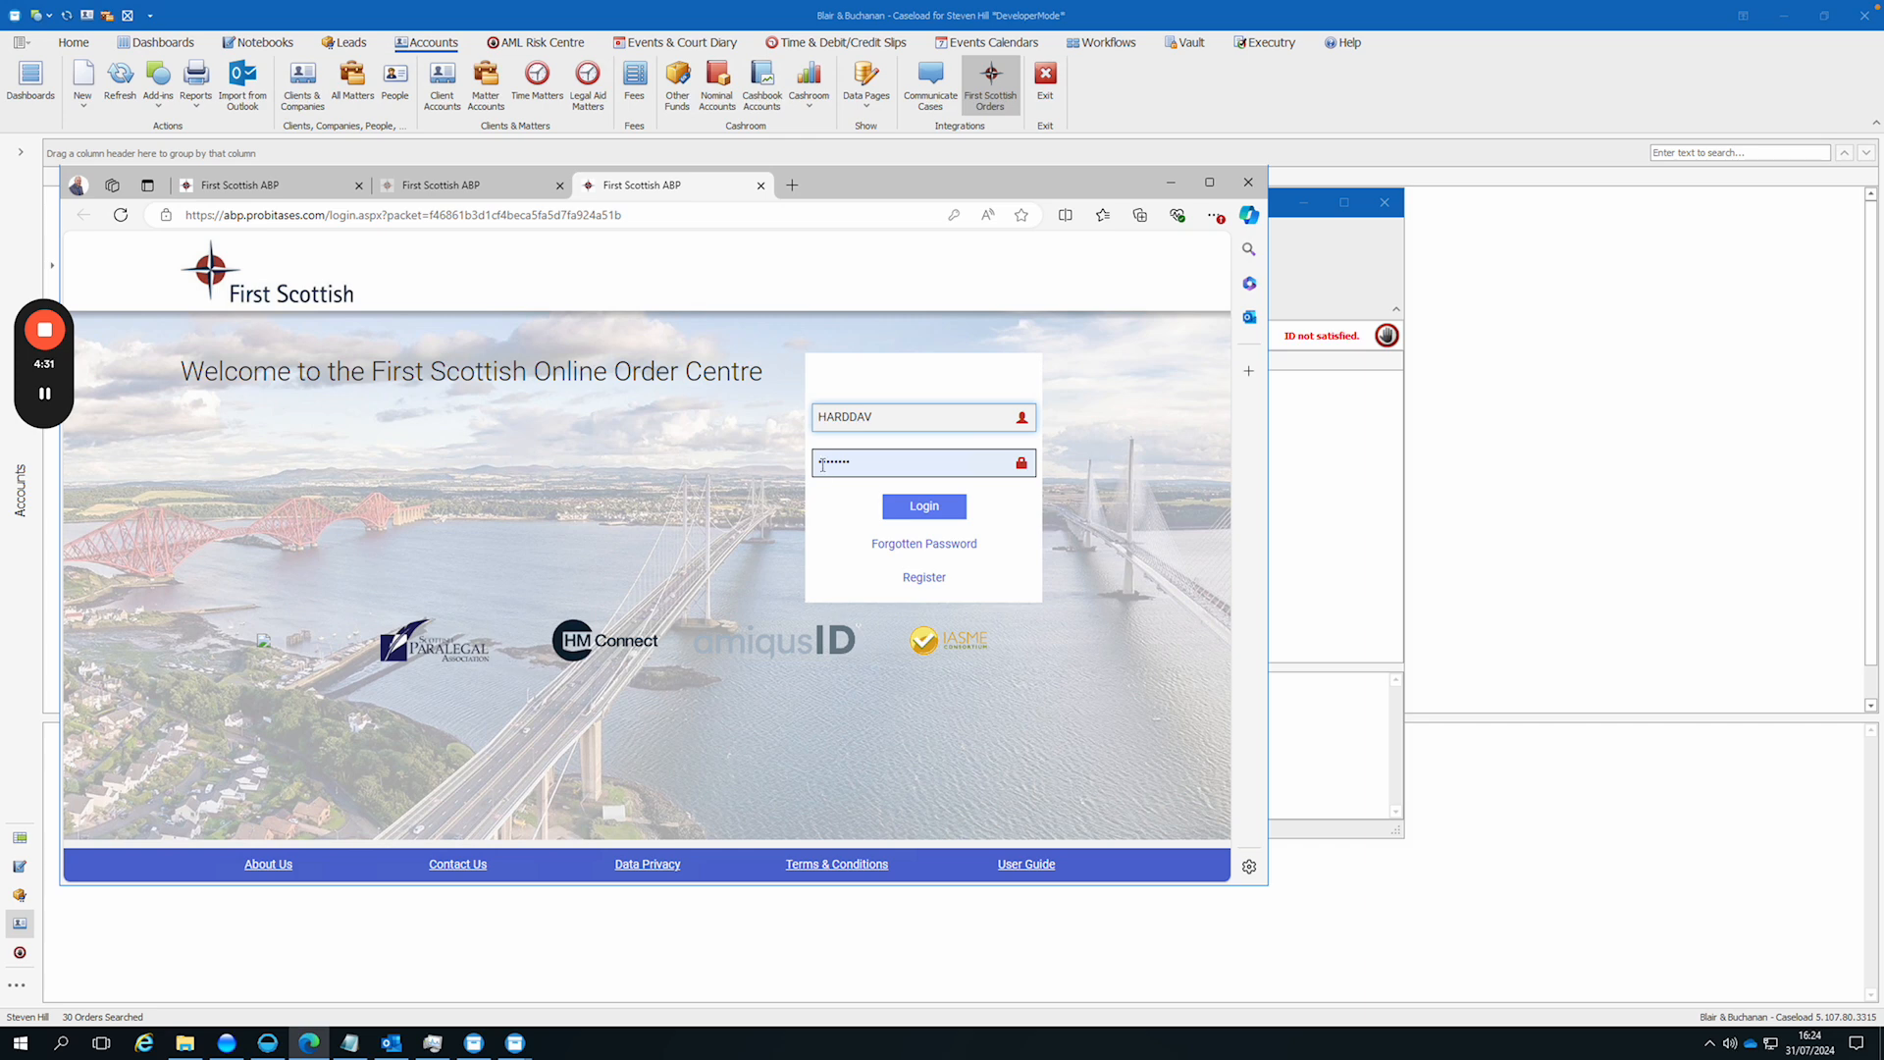
{"action": "left_click", "coordinate": [925, 506]}
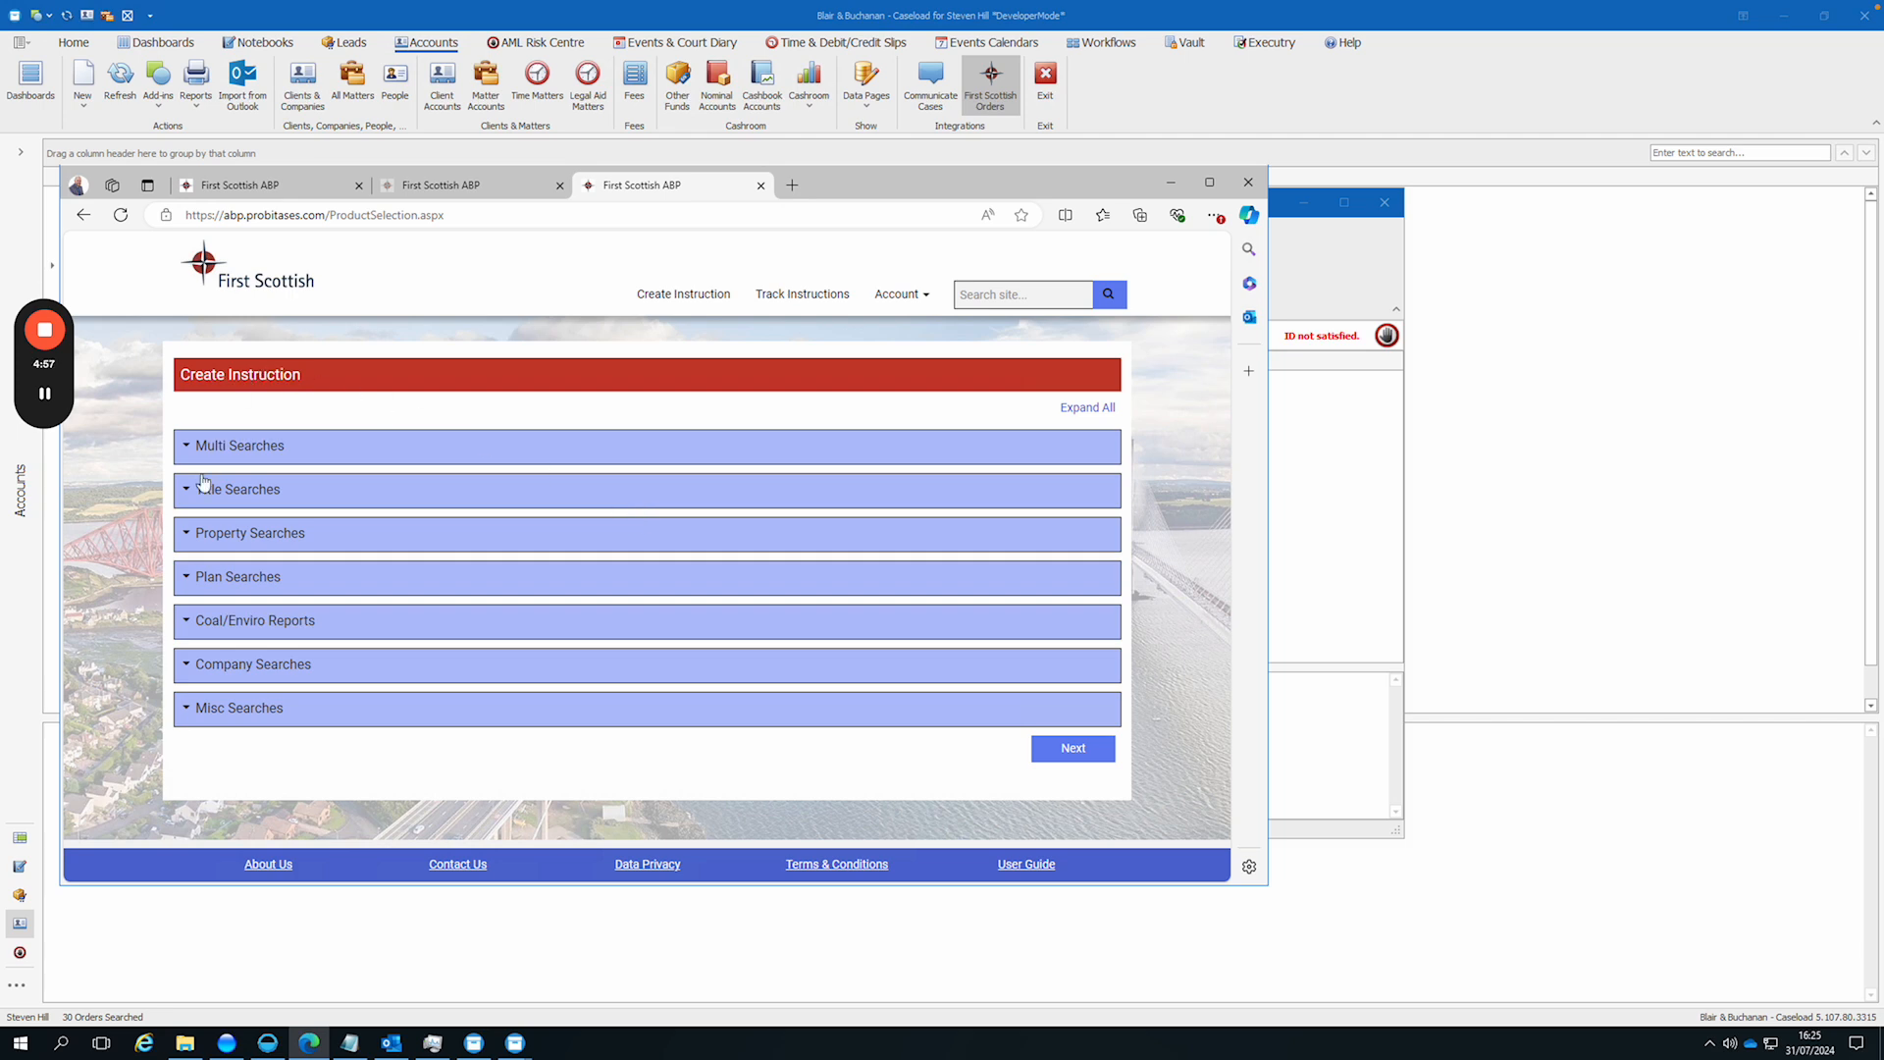
Step: Choose Legal Report - Registered from the title searches and continue the instruction
{"action": "left_click", "coordinate": [192, 492]}
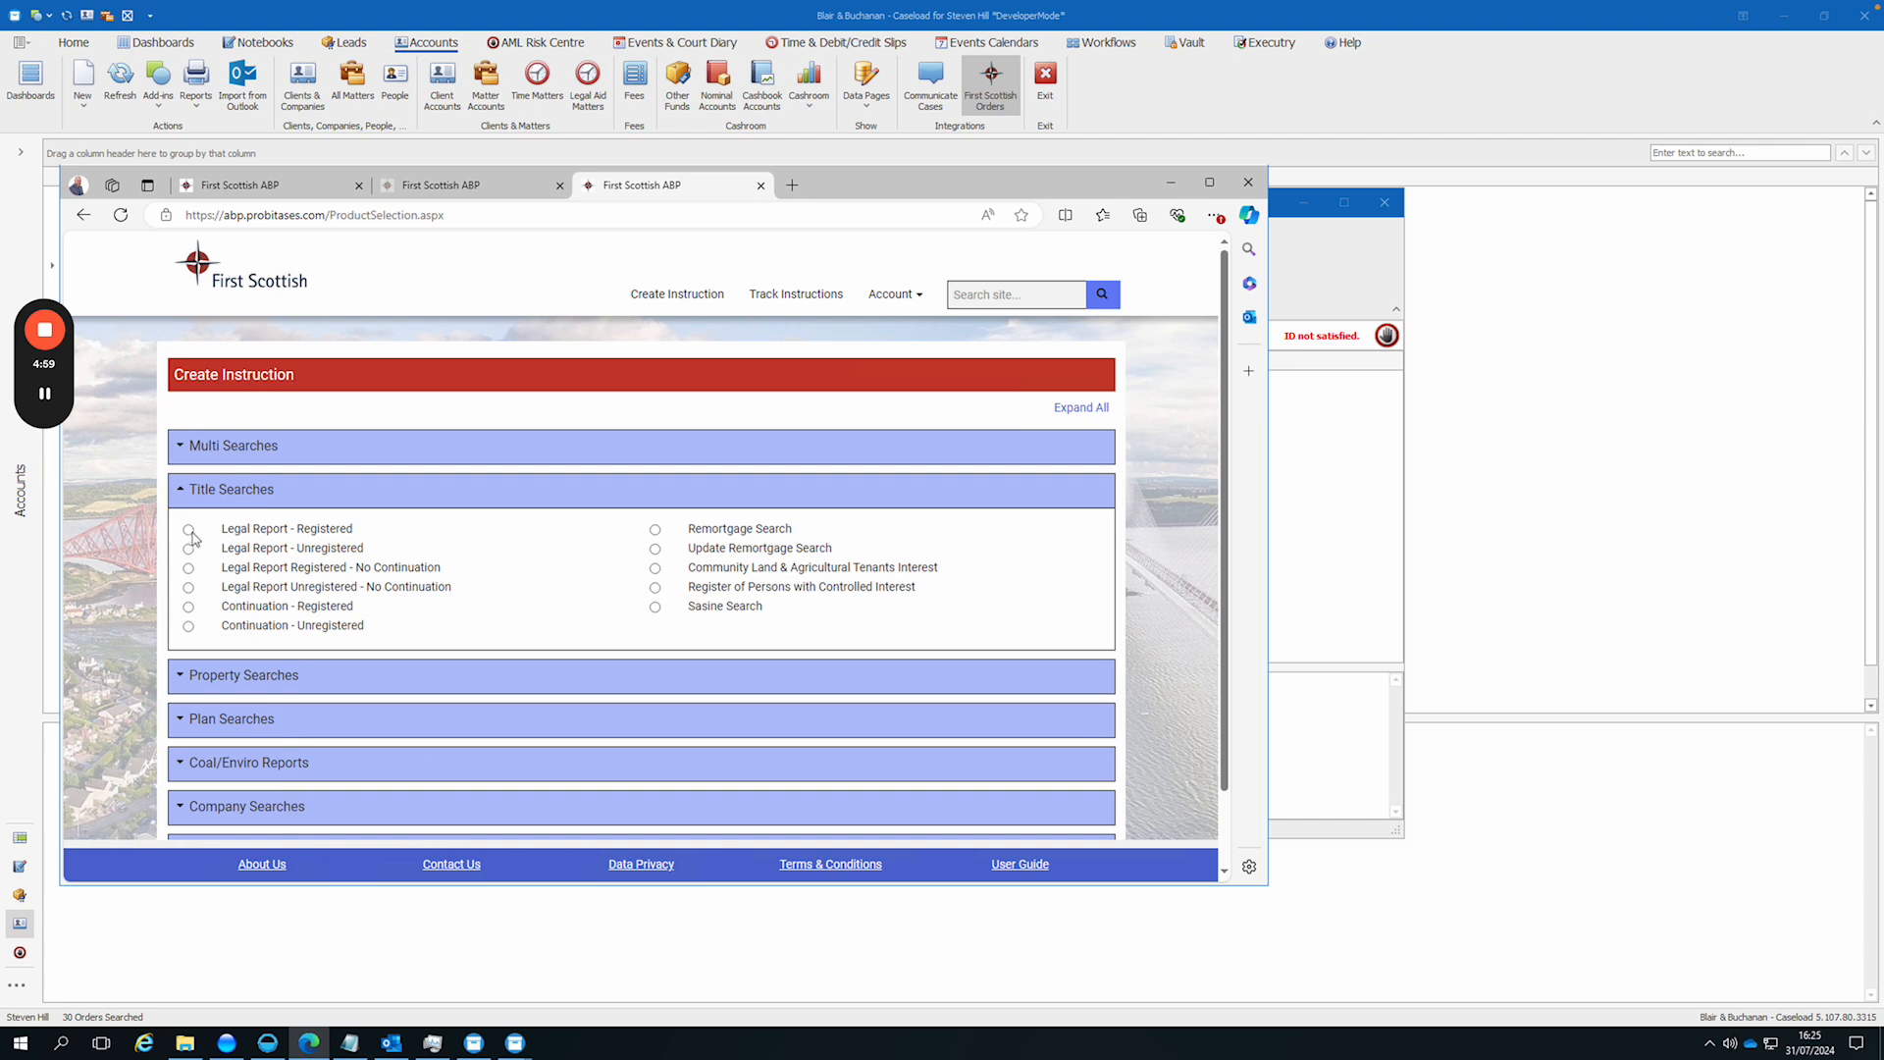
{"action": "left_click", "coordinate": [188, 530]}
{"action": "left_click_drag", "start_coordinate": [1221, 579], "coordinate": [1217, 658]}
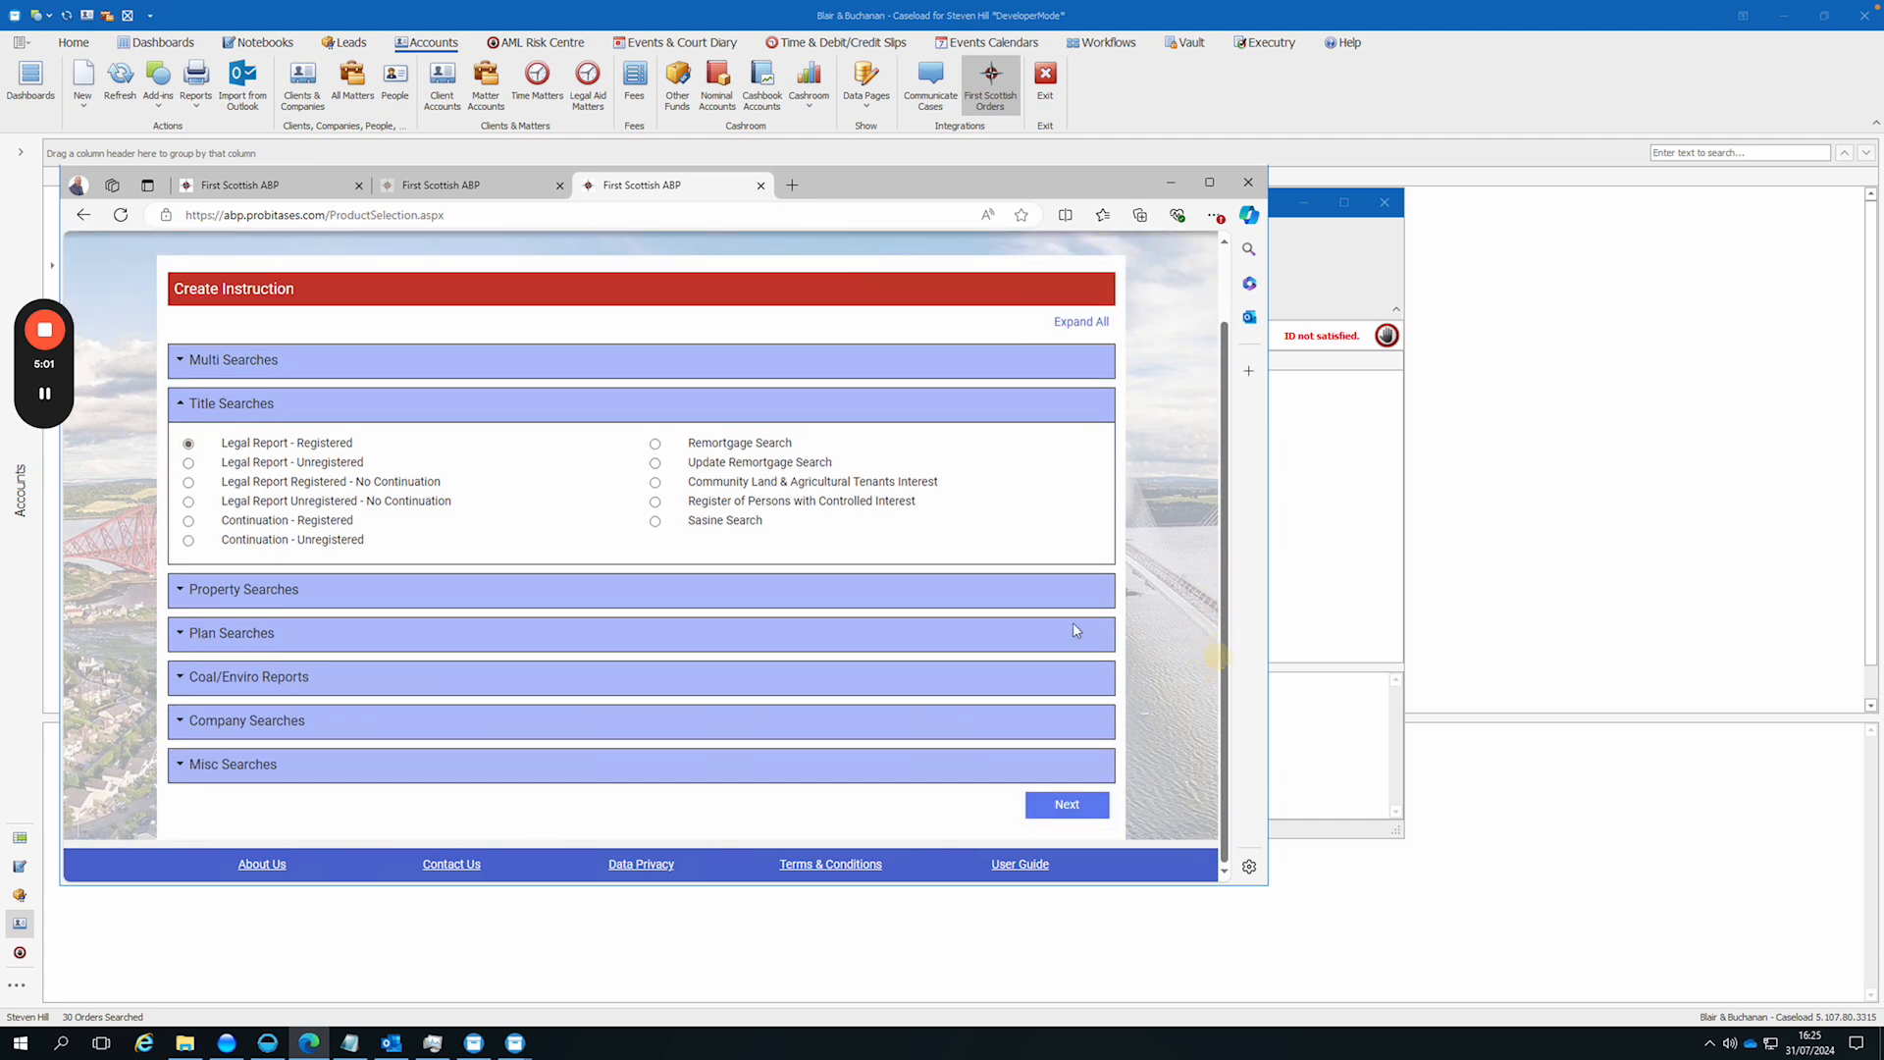
{"action": "left_click", "coordinate": [1065, 804]}
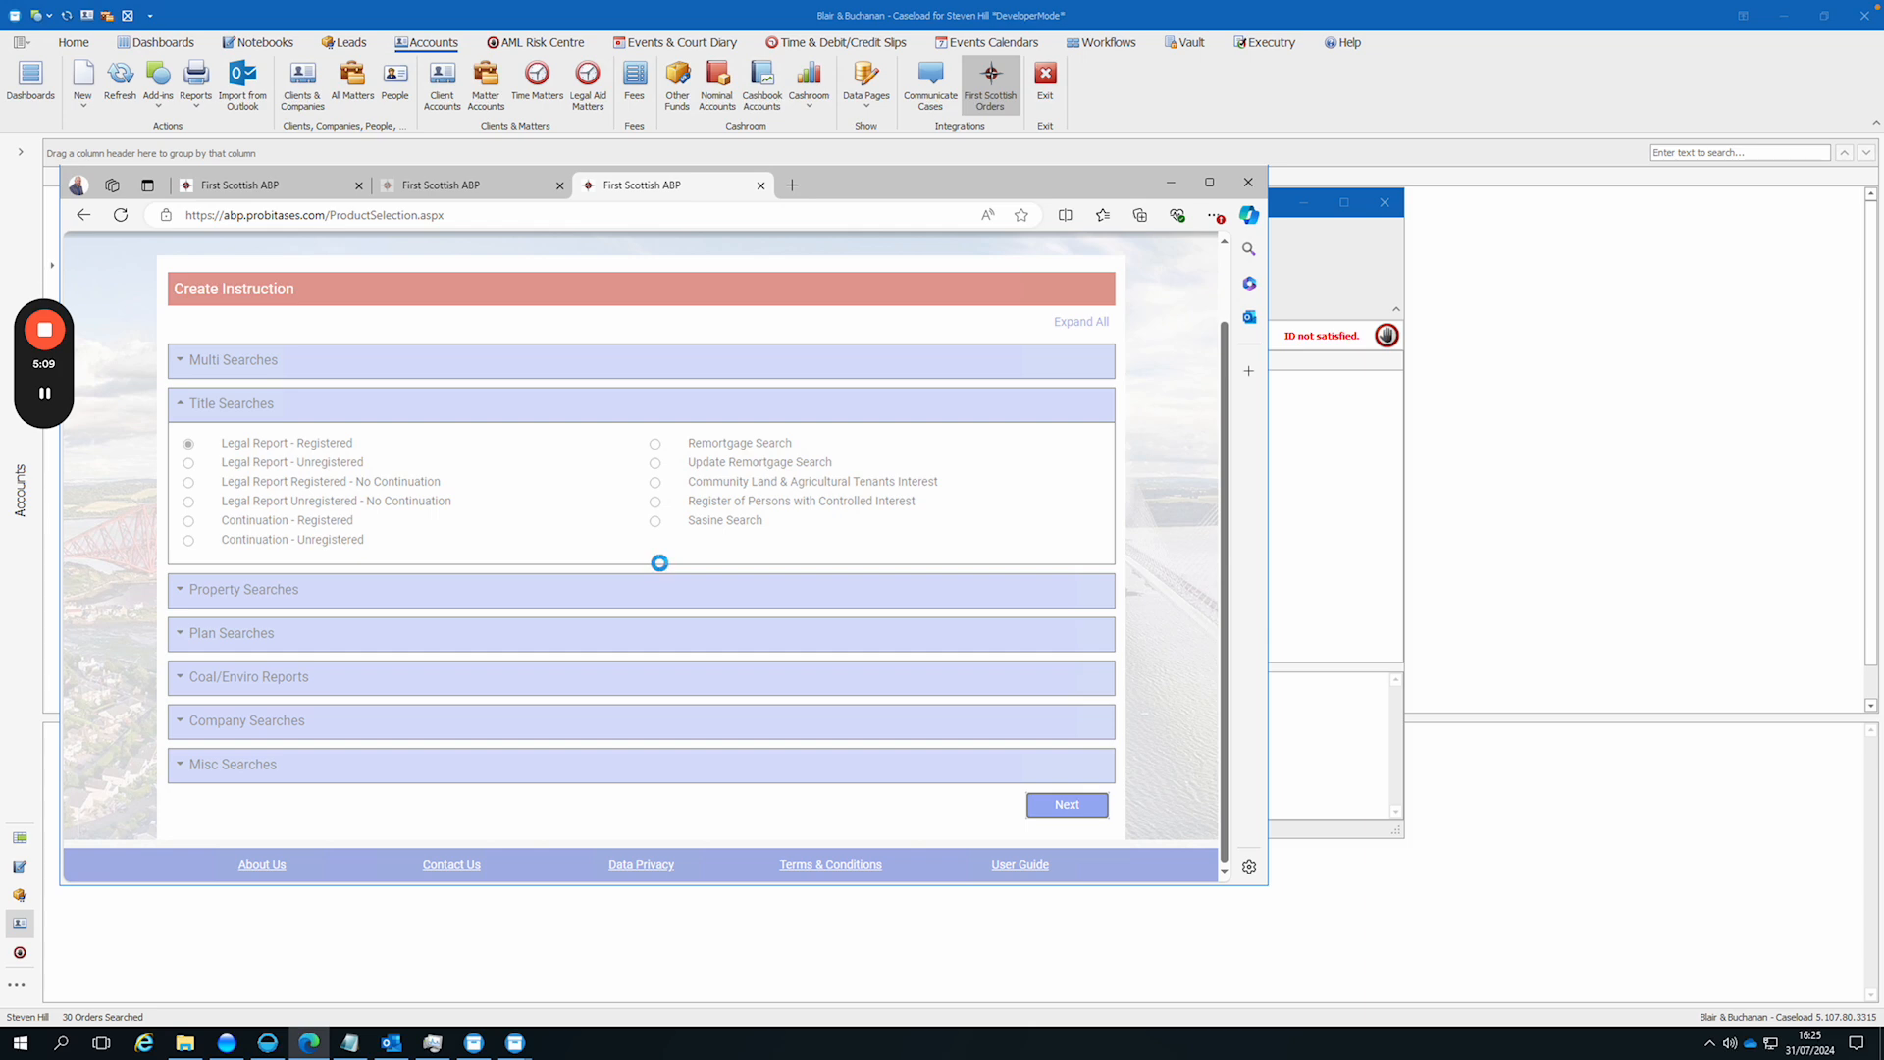
{"action": "mouse_move", "coordinate": [45, 393]}
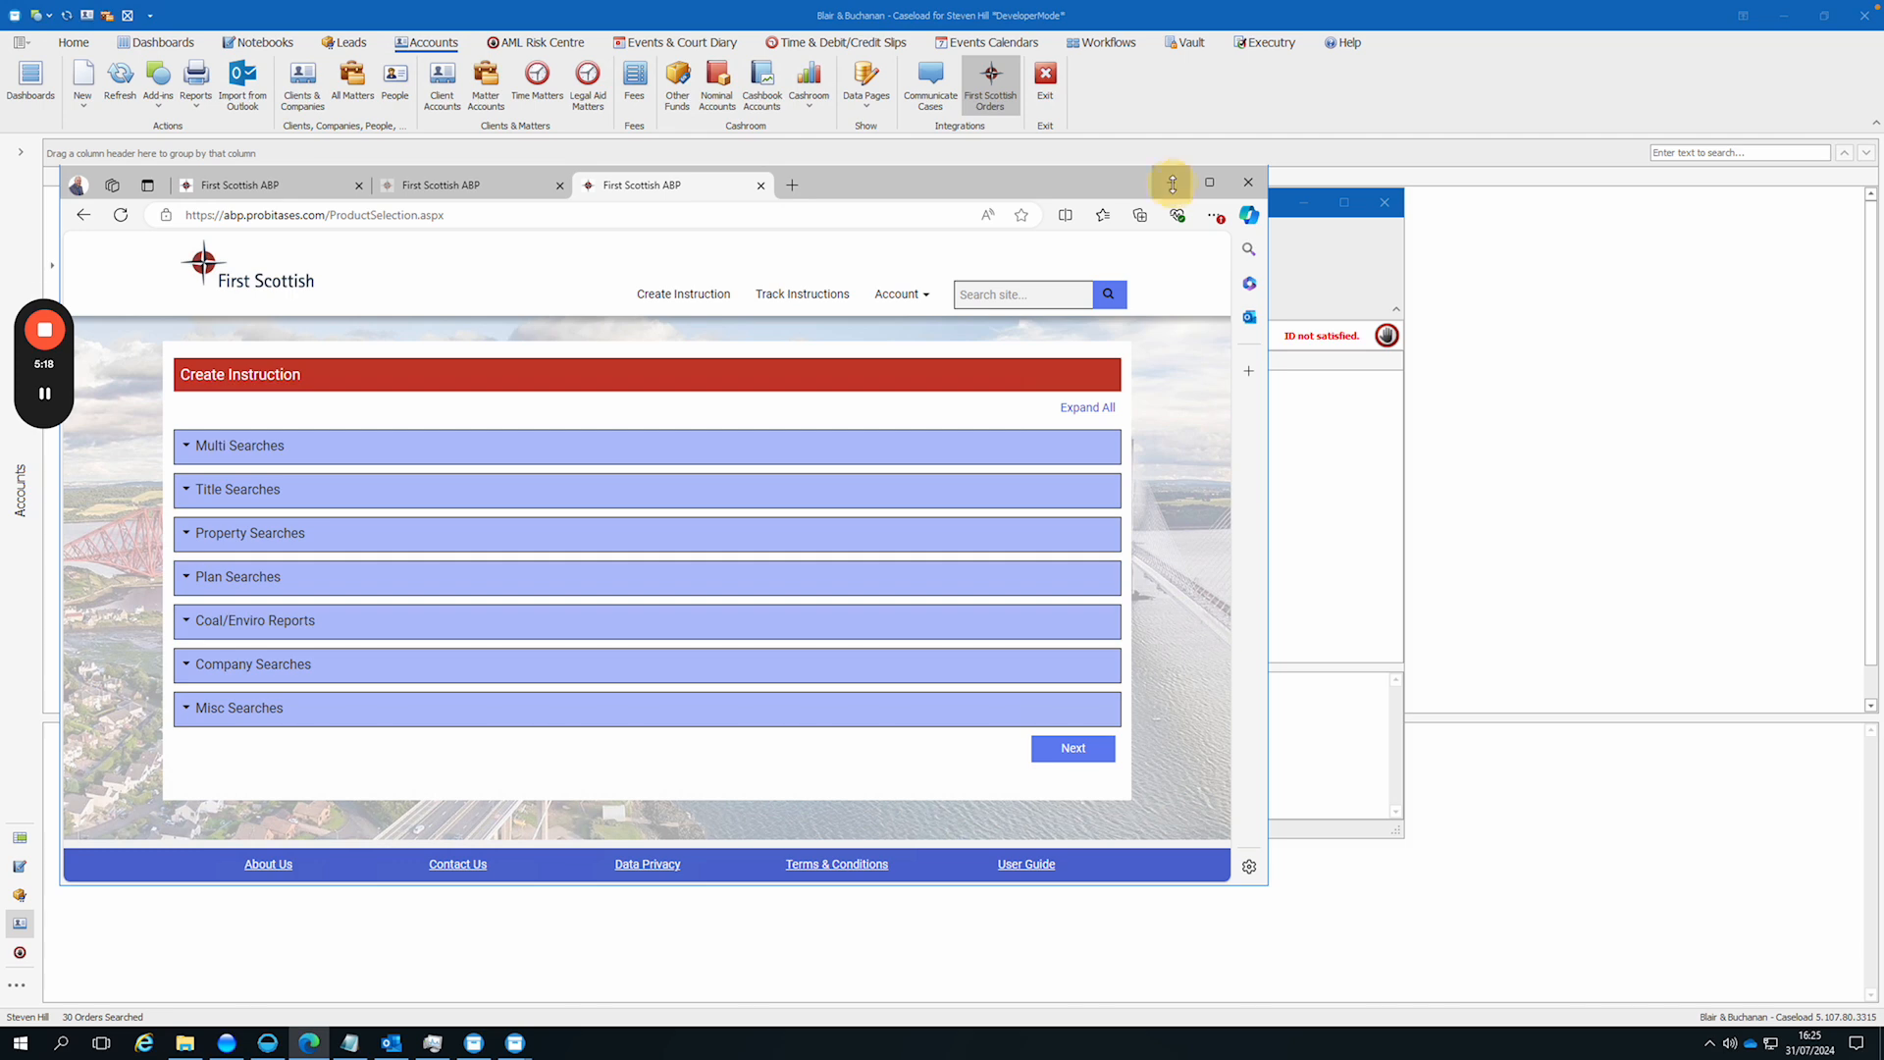
Step: Minimise the browser and close the matter window to return to the First Scottish orders list in Caseload
{"action": "left_click", "coordinate": [1171, 183]}
{"action": "left_click", "coordinate": [966, 332]}
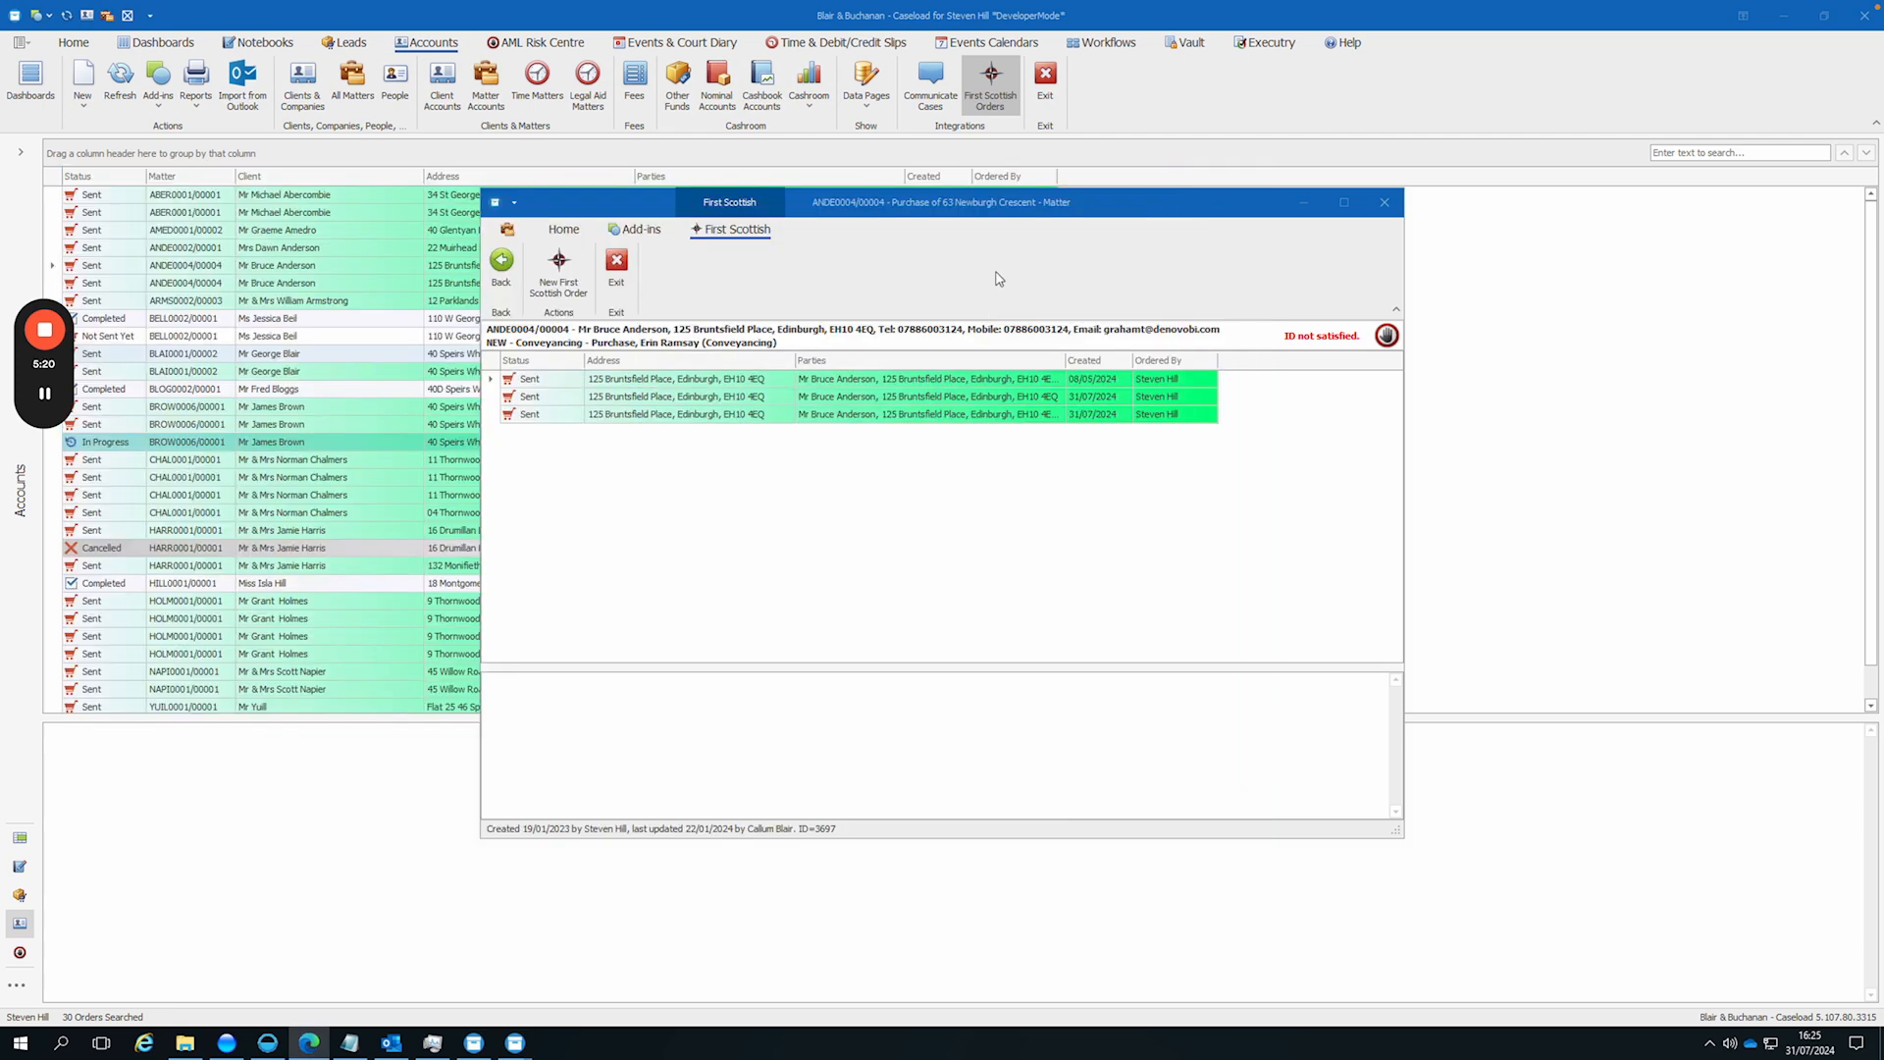
{"action": "left_click", "coordinate": [610, 285]}
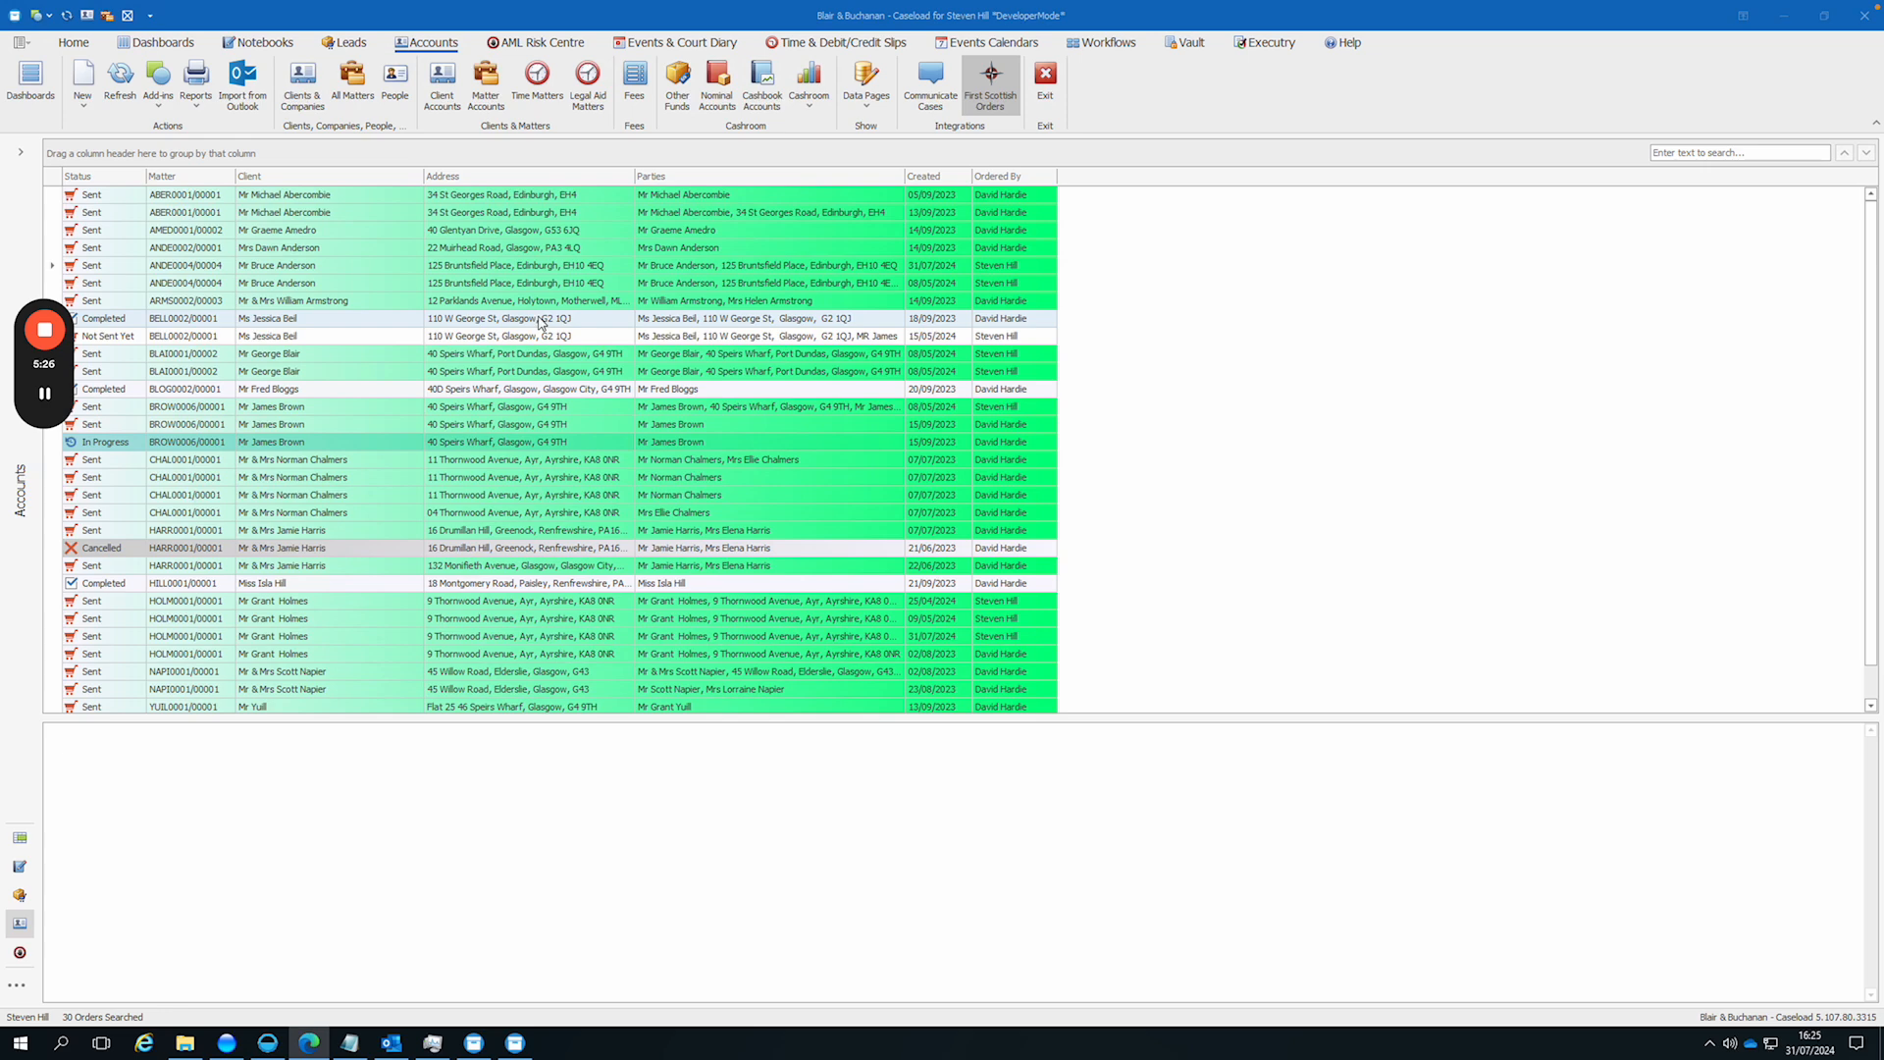
Step: Open the completed order created 18/09/2023, review its instruction details and fees, and save a debit/credit slip for it
{"action": "double_click", "coordinate": [541, 321]}
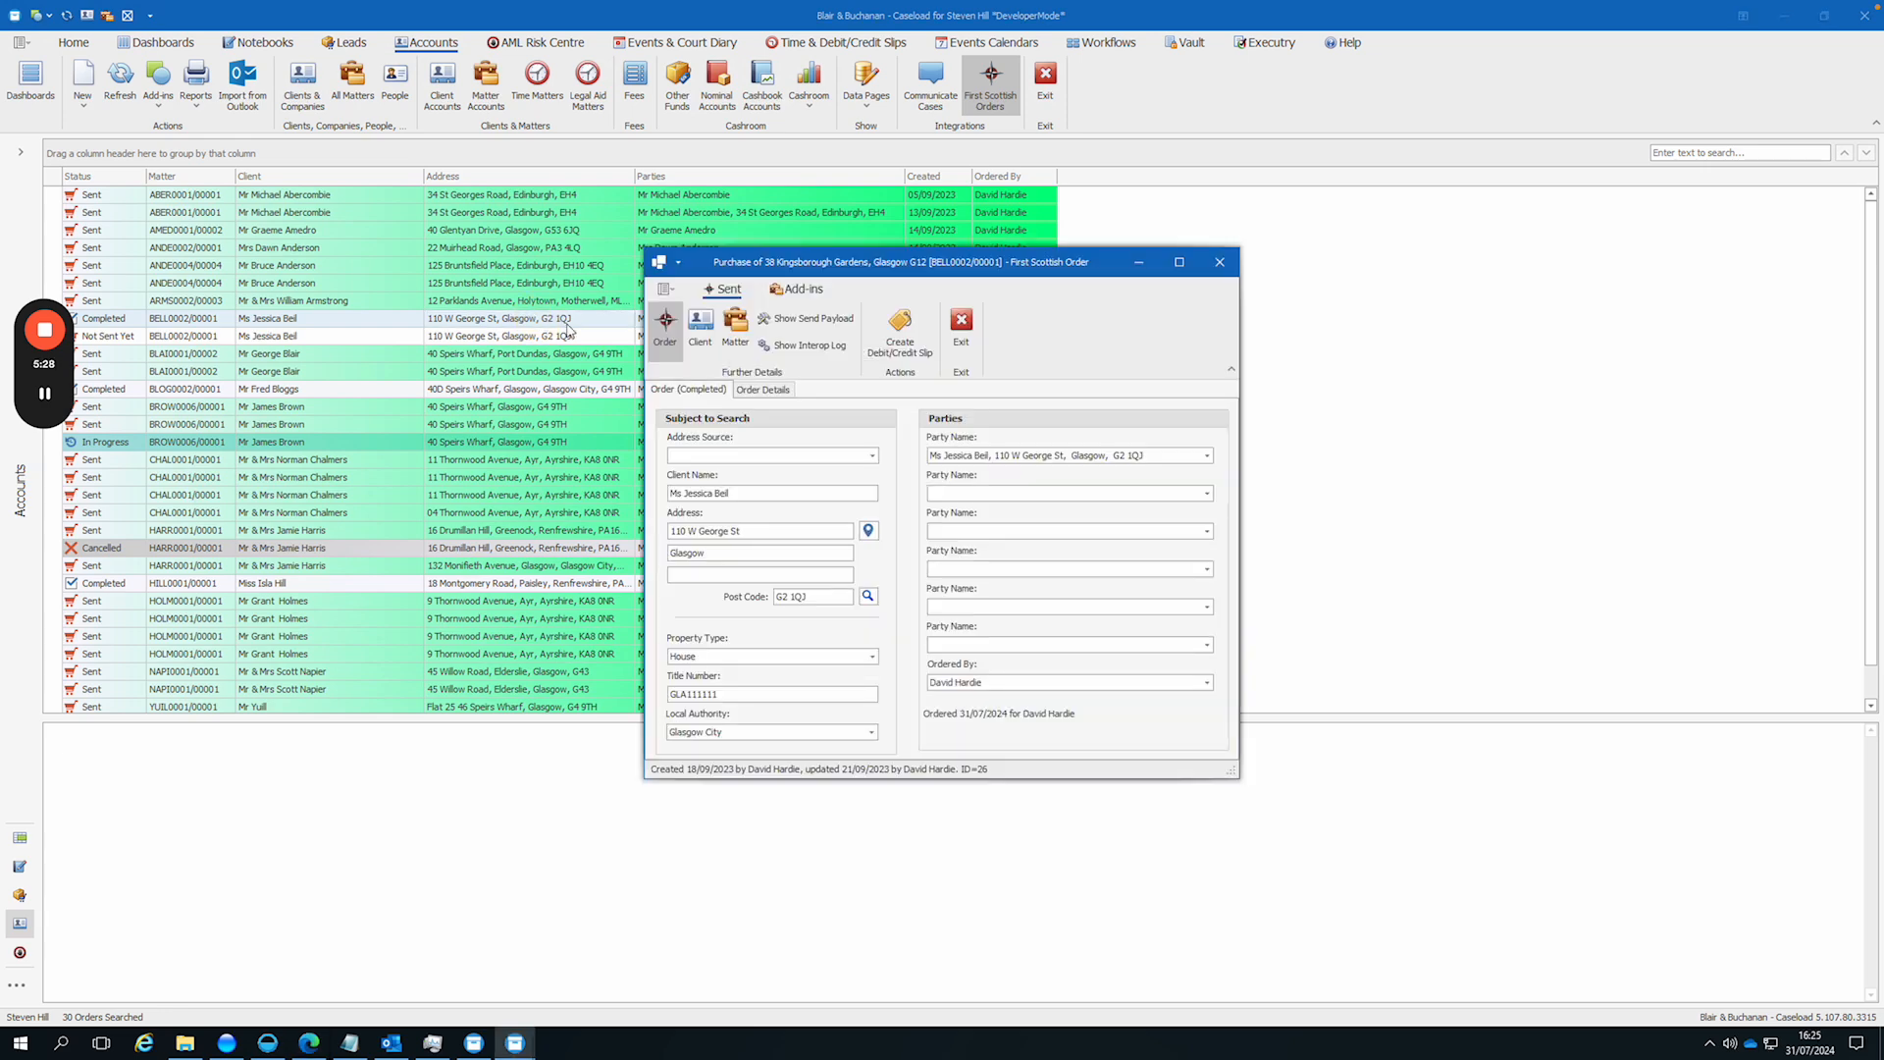
{"action": "left_click", "coordinate": [765, 390]}
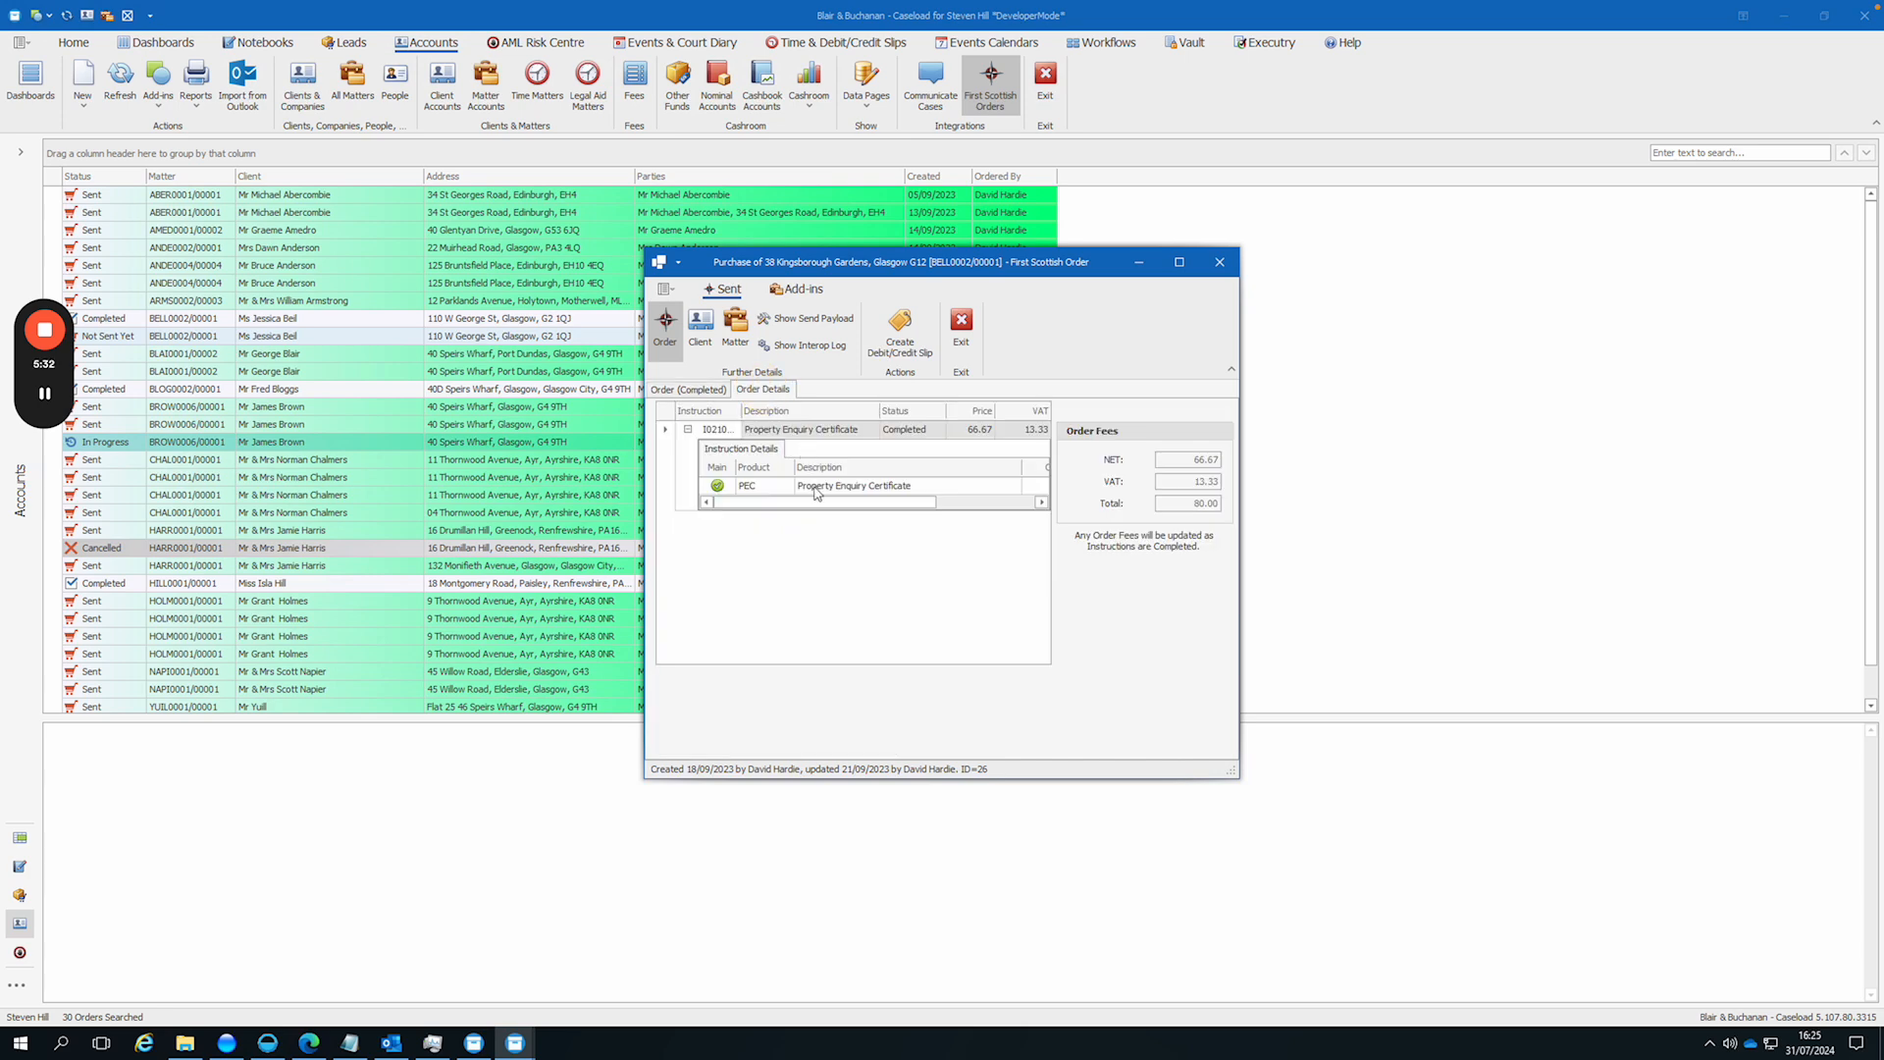
{"action": "left_click_drag", "start_coordinate": [822, 507], "coordinate": [932, 509]}
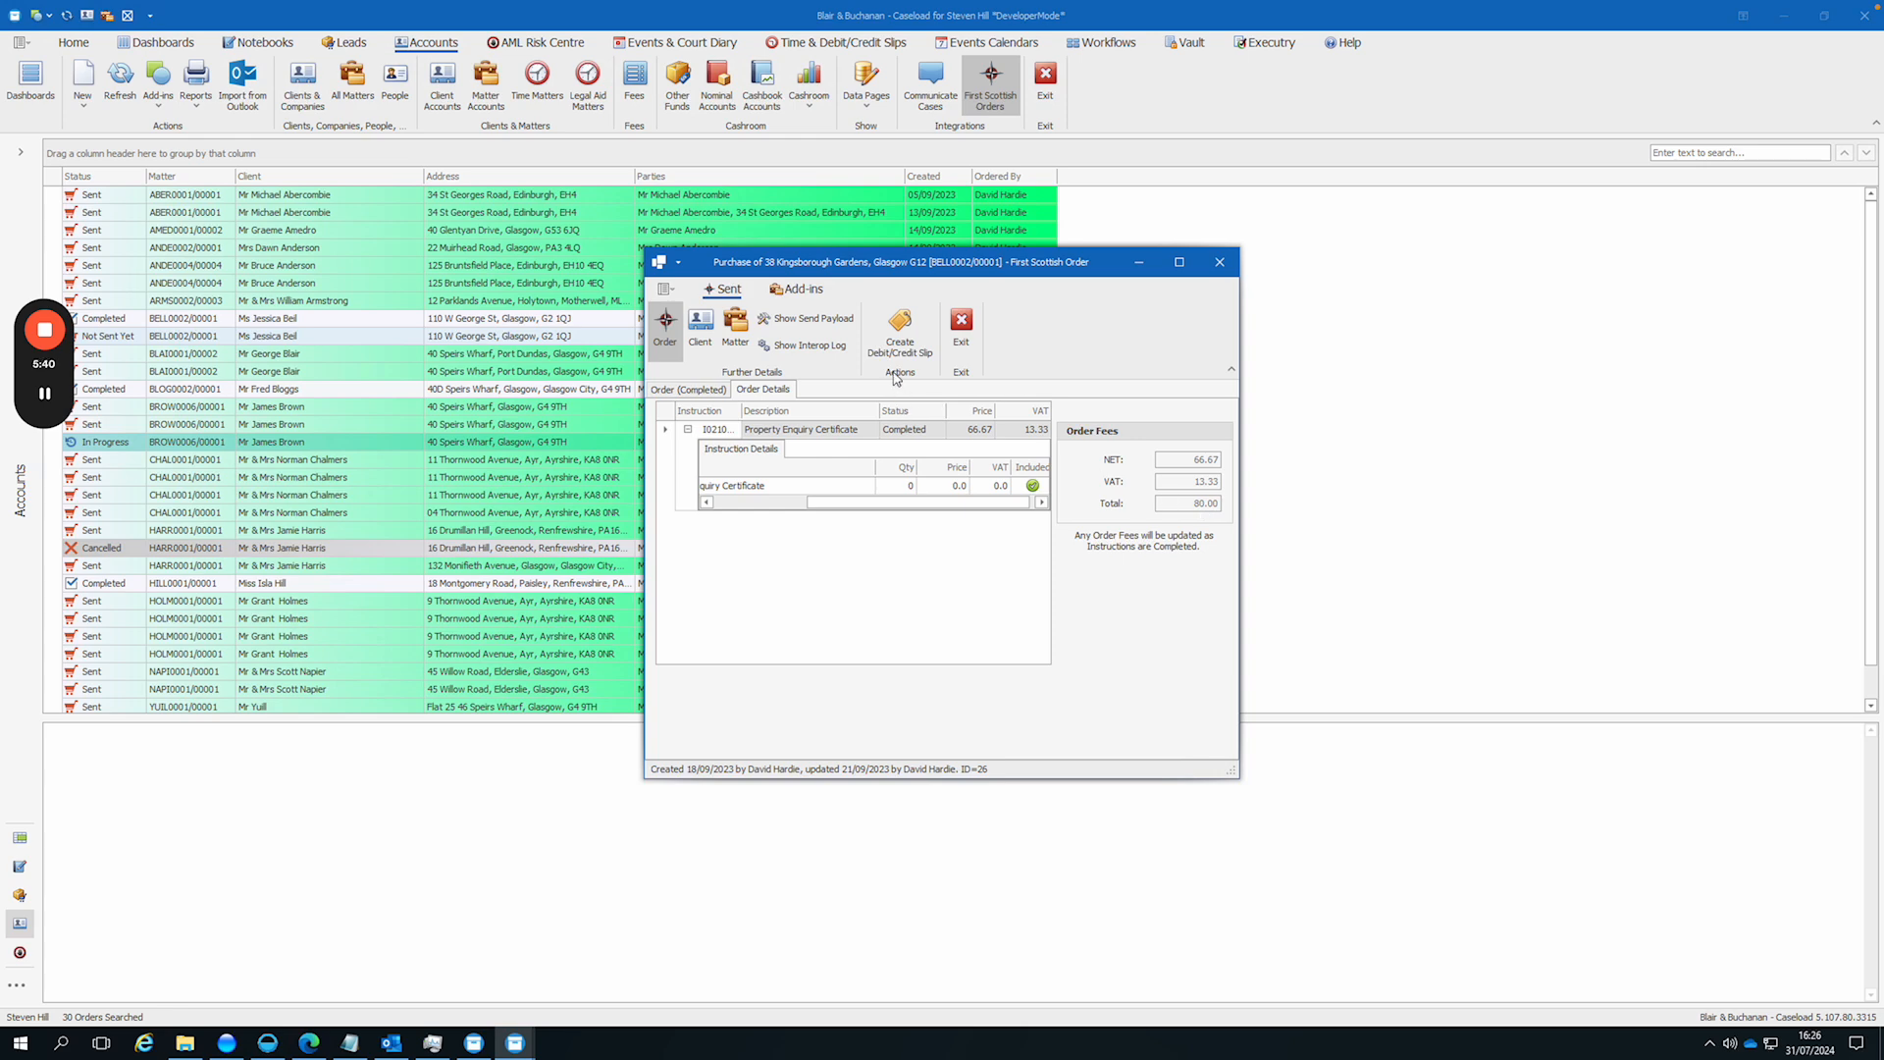
{"action": "left_click", "coordinate": [898, 330]}
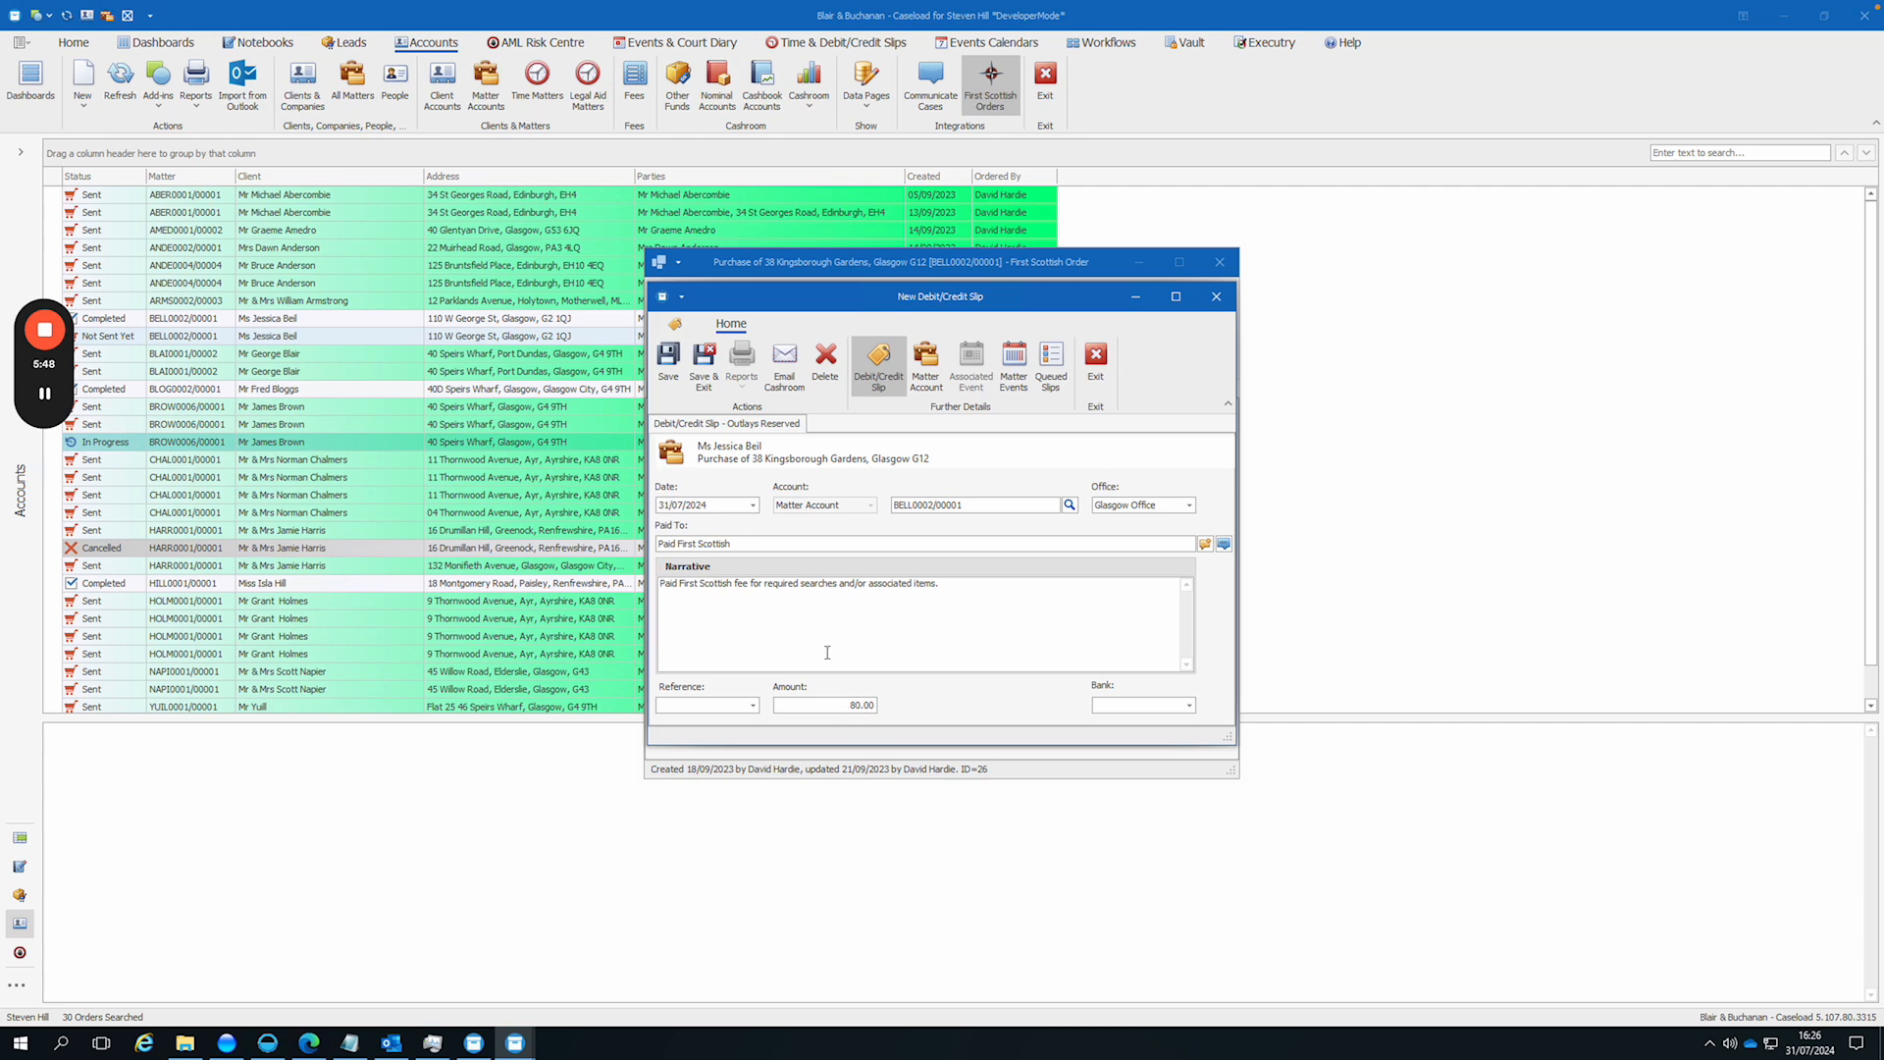
{"action": "left_click", "coordinate": [713, 380]}
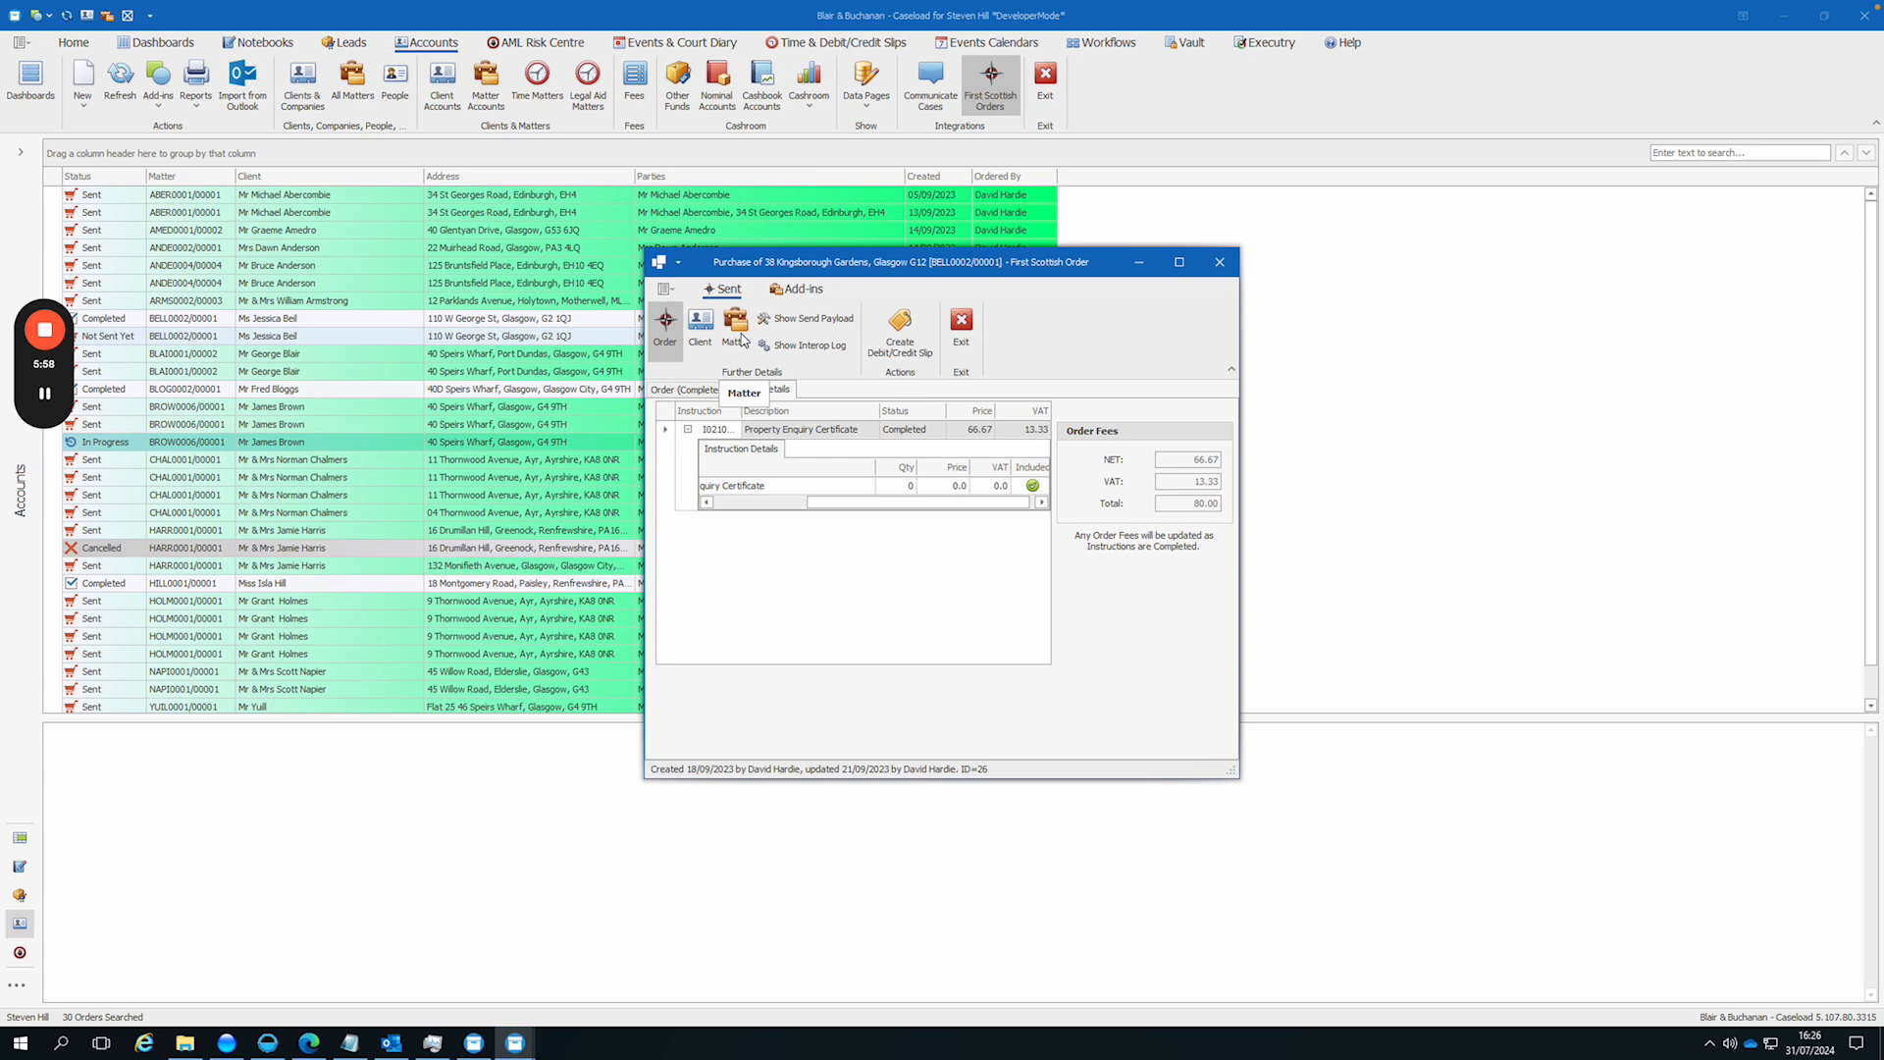
Step: Open the events of the order's matter and view the First Scottish Instruction and Completion Notifications
{"action": "left_click", "coordinate": [740, 339]}
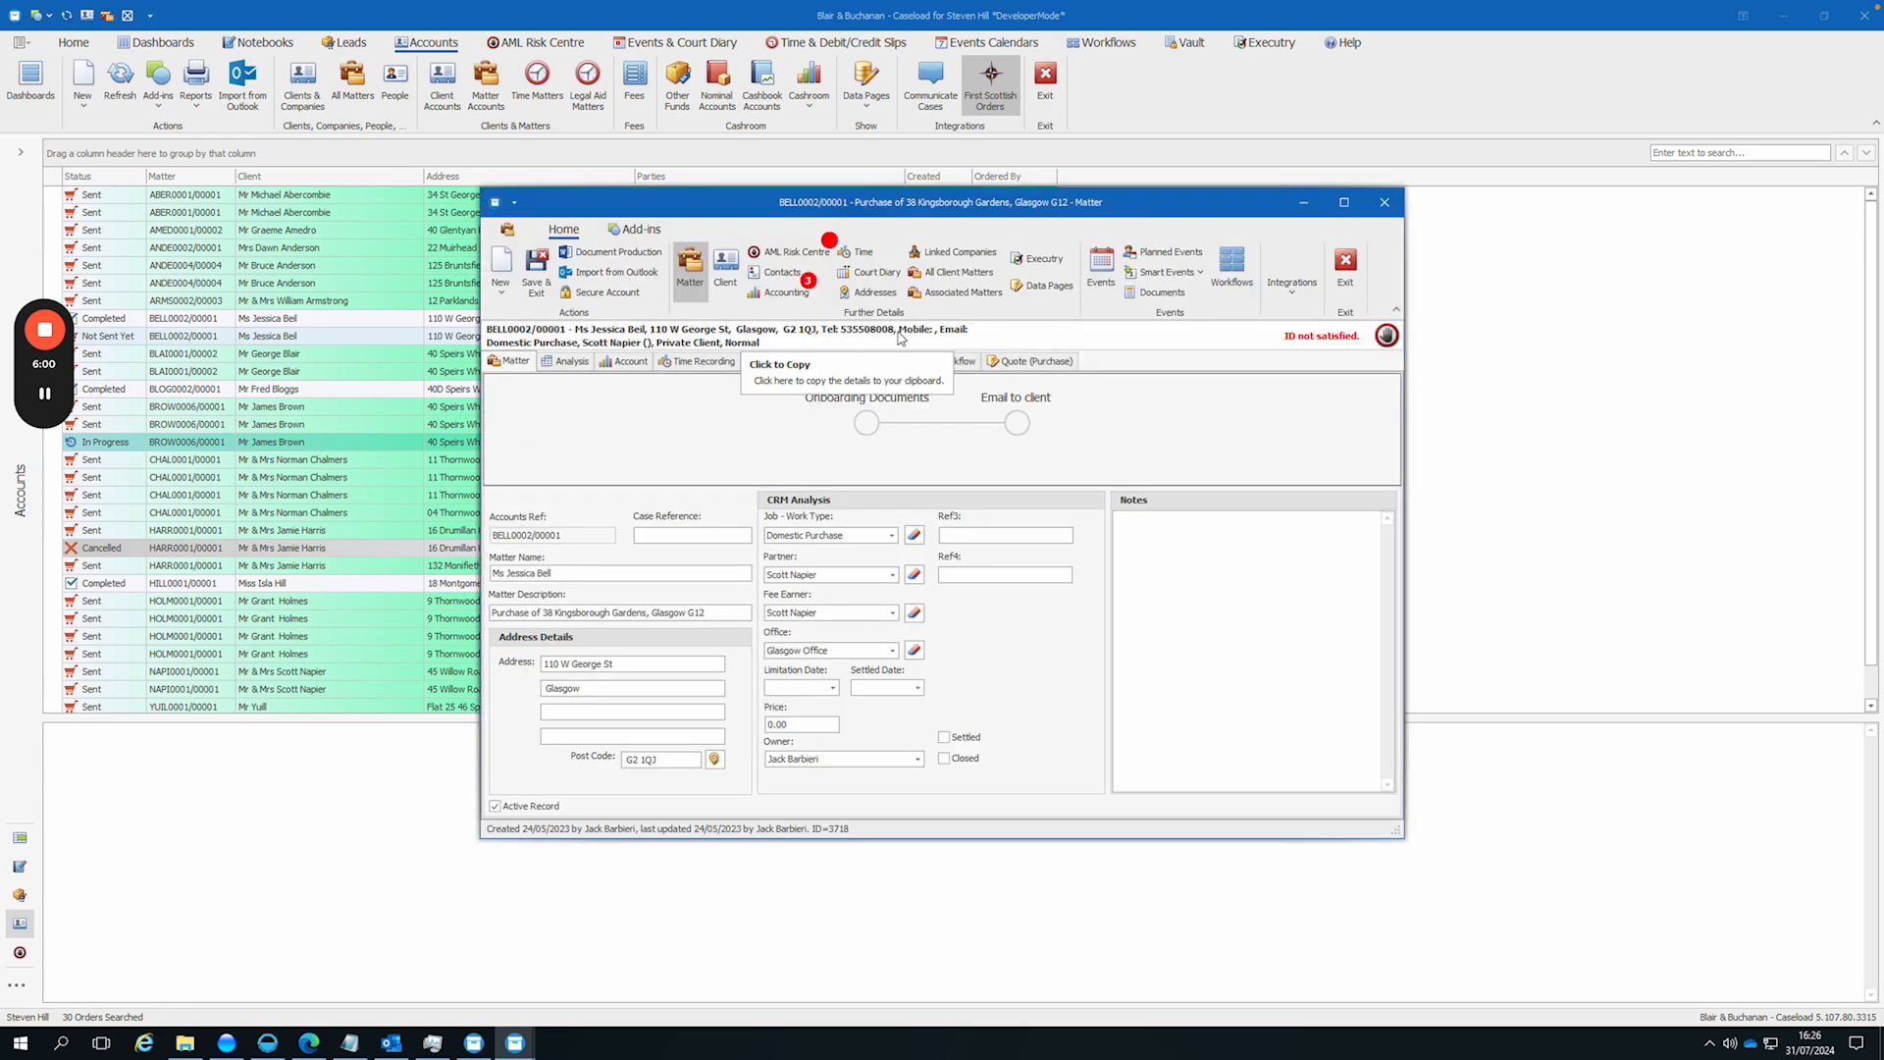
{"action": "left_click", "coordinate": [1101, 280]}
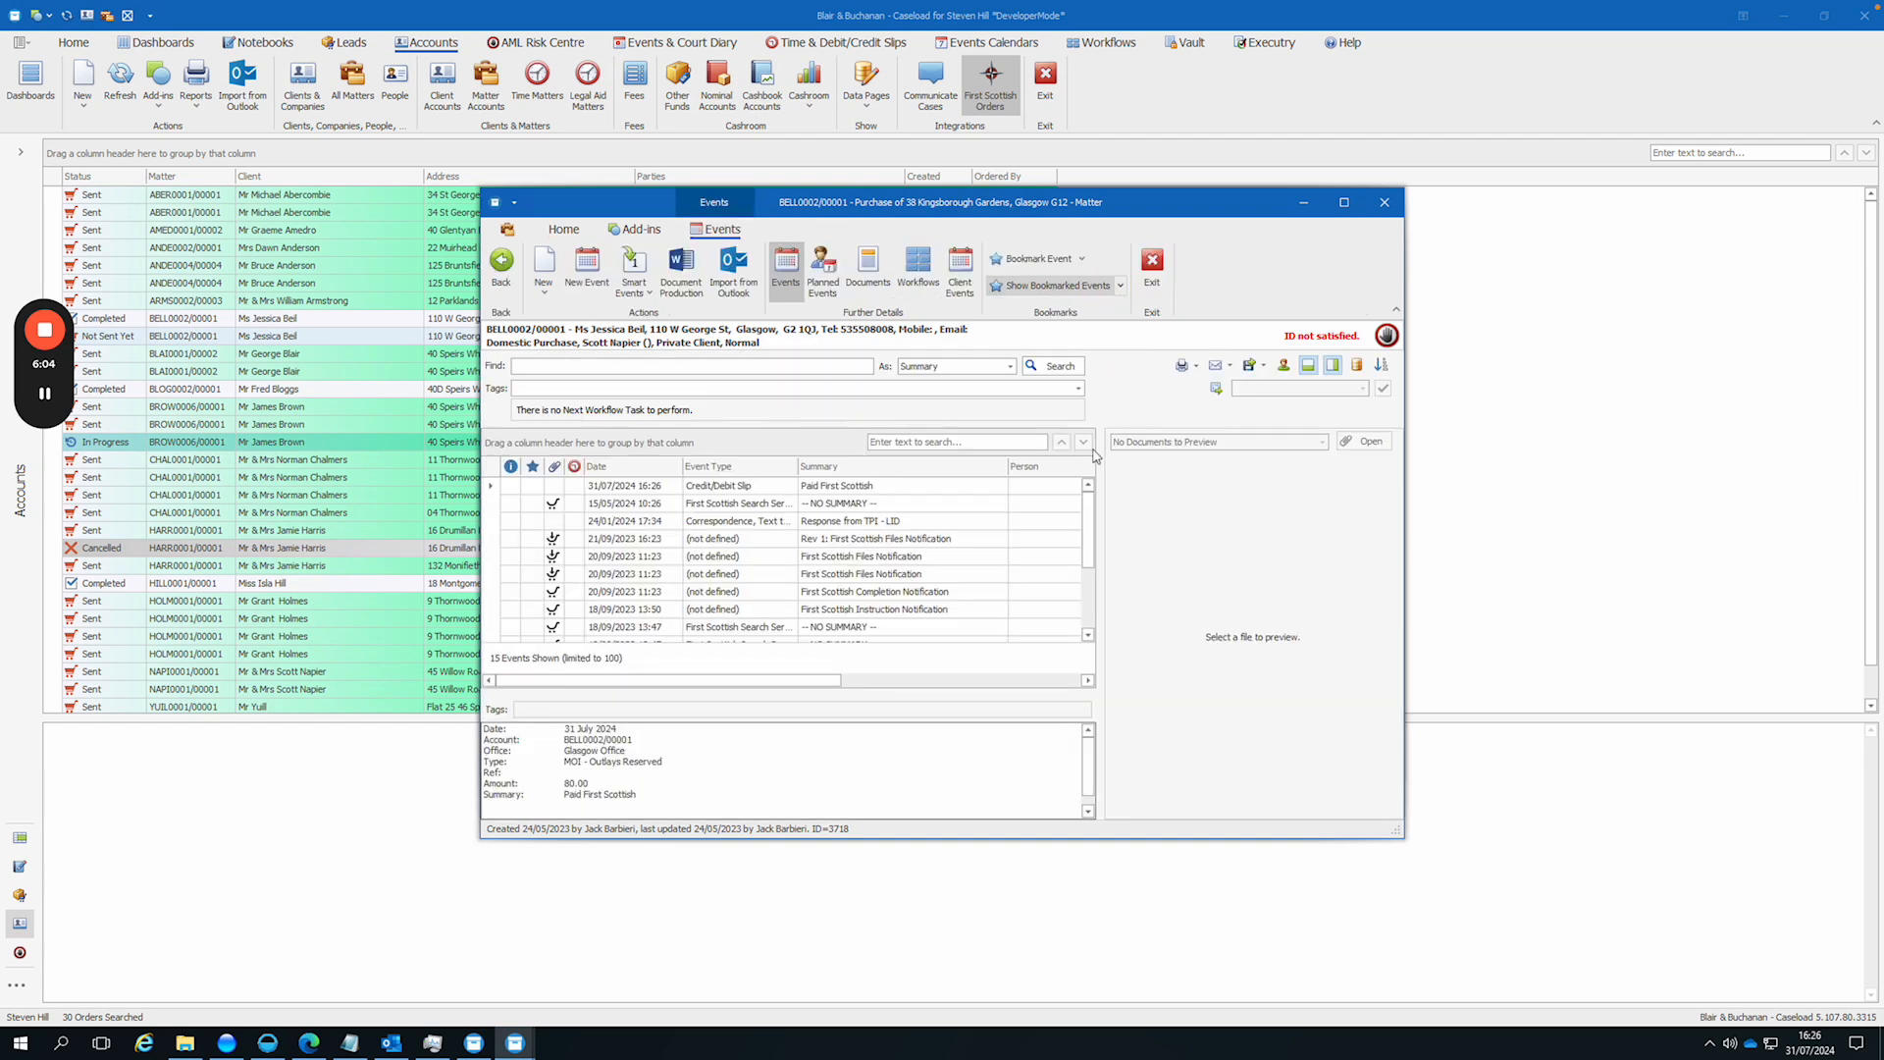
{"action": "left_click", "coordinate": [907, 615]}
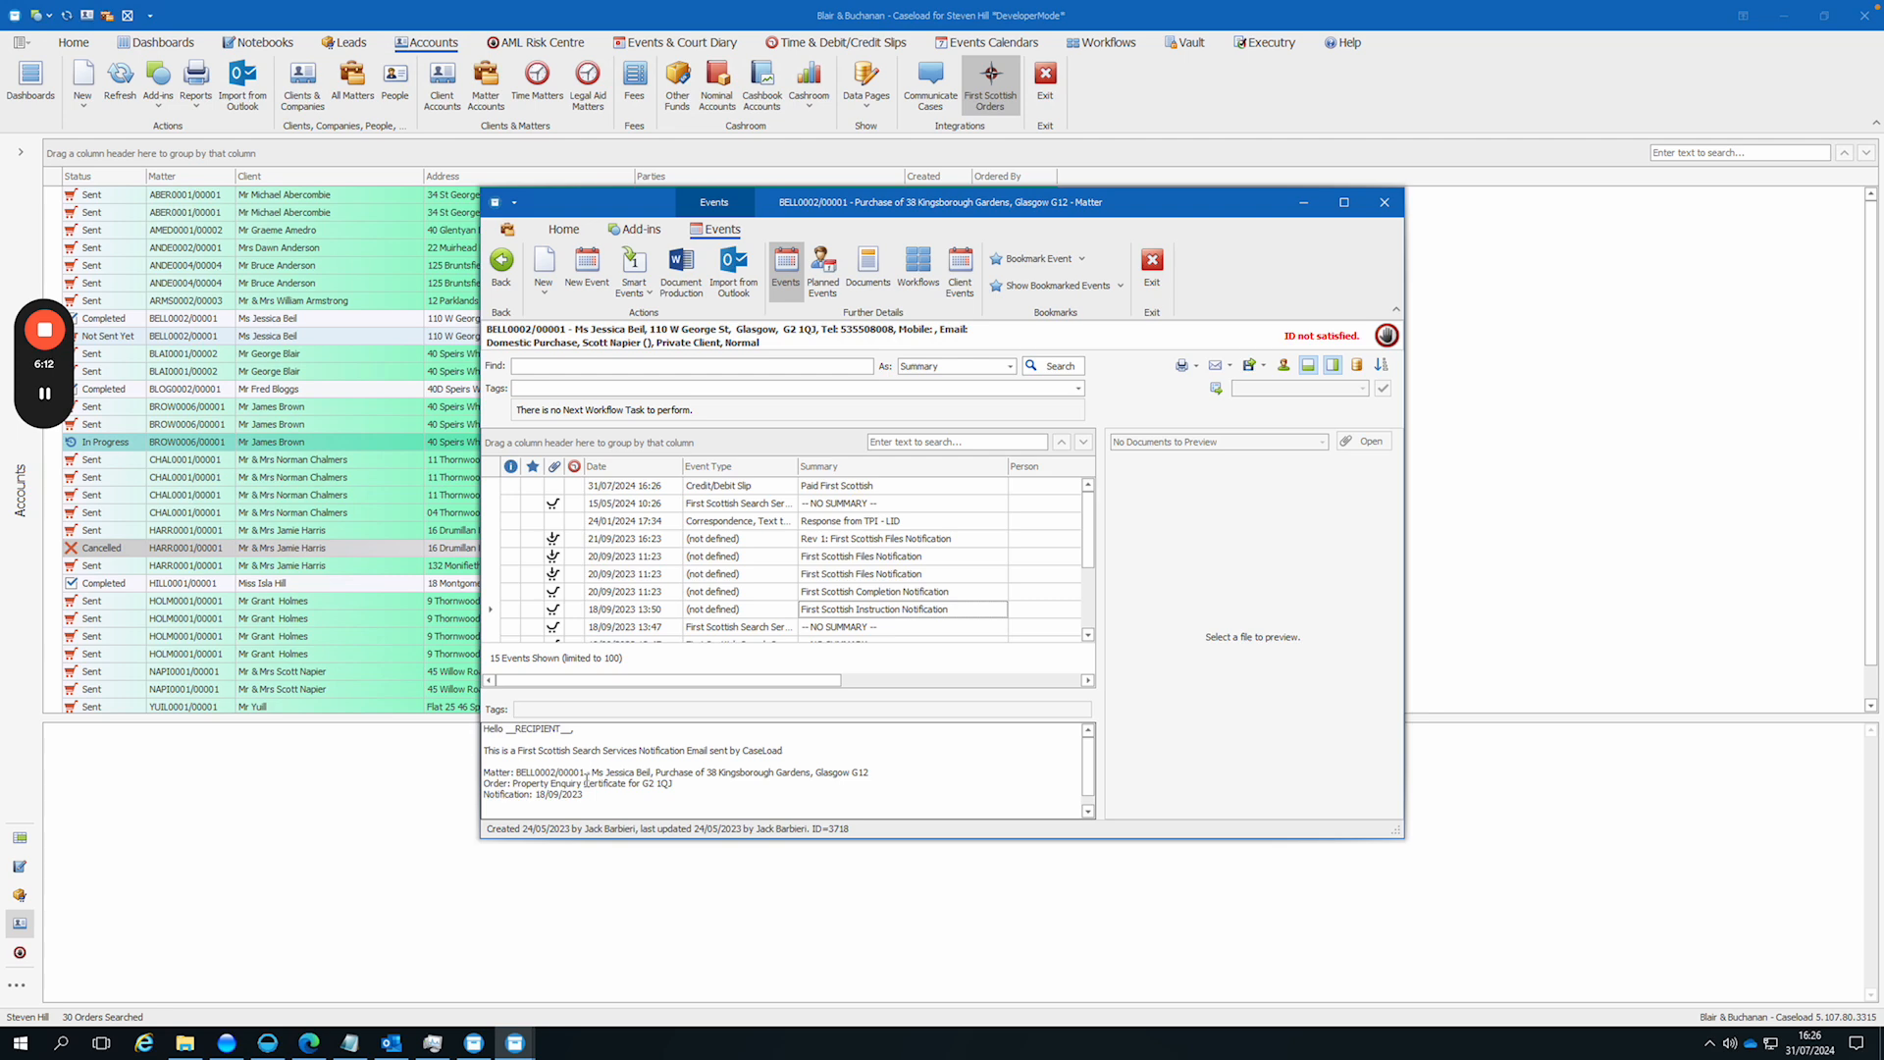
{"action": "left_click", "coordinate": [836, 593]}
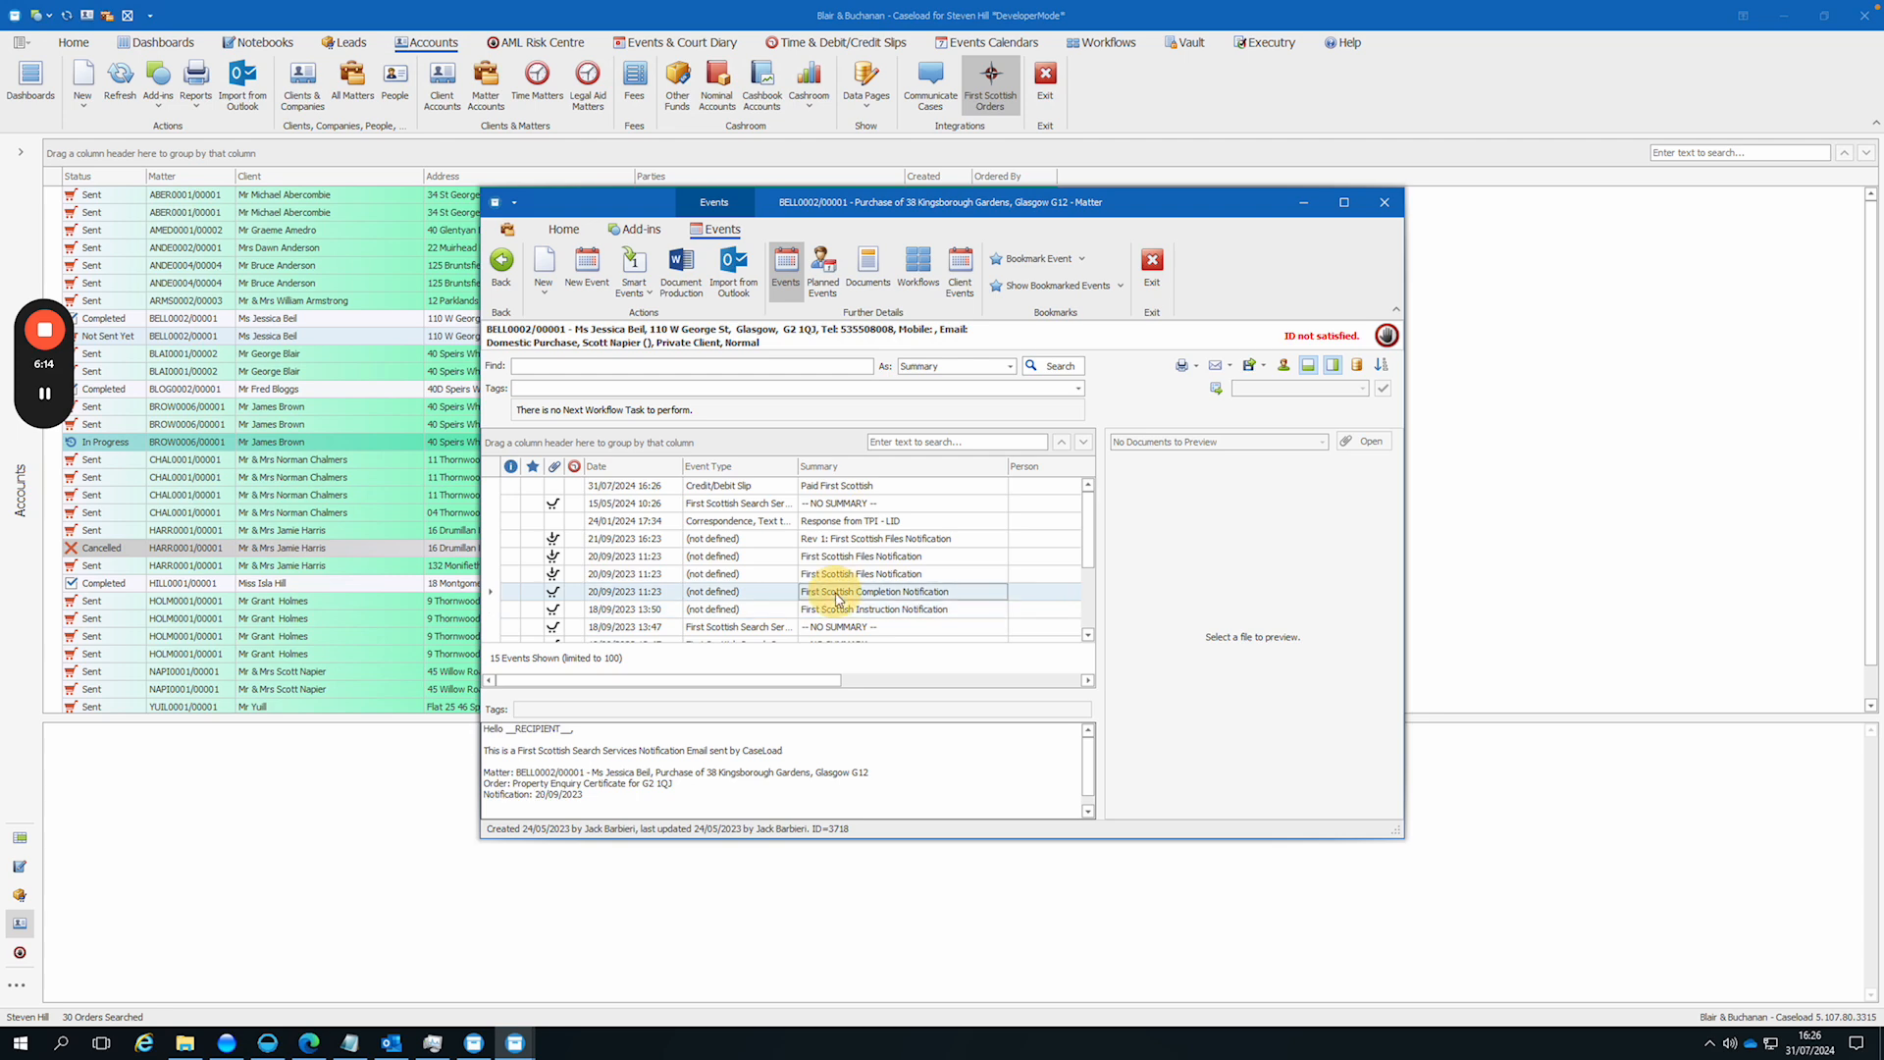
Step: Preview the property enquiry certificate and invoice PDFs attached to the First Scottish Files Notification events, with the matter window maximised
{"action": "left_click", "coordinate": [839, 574]}
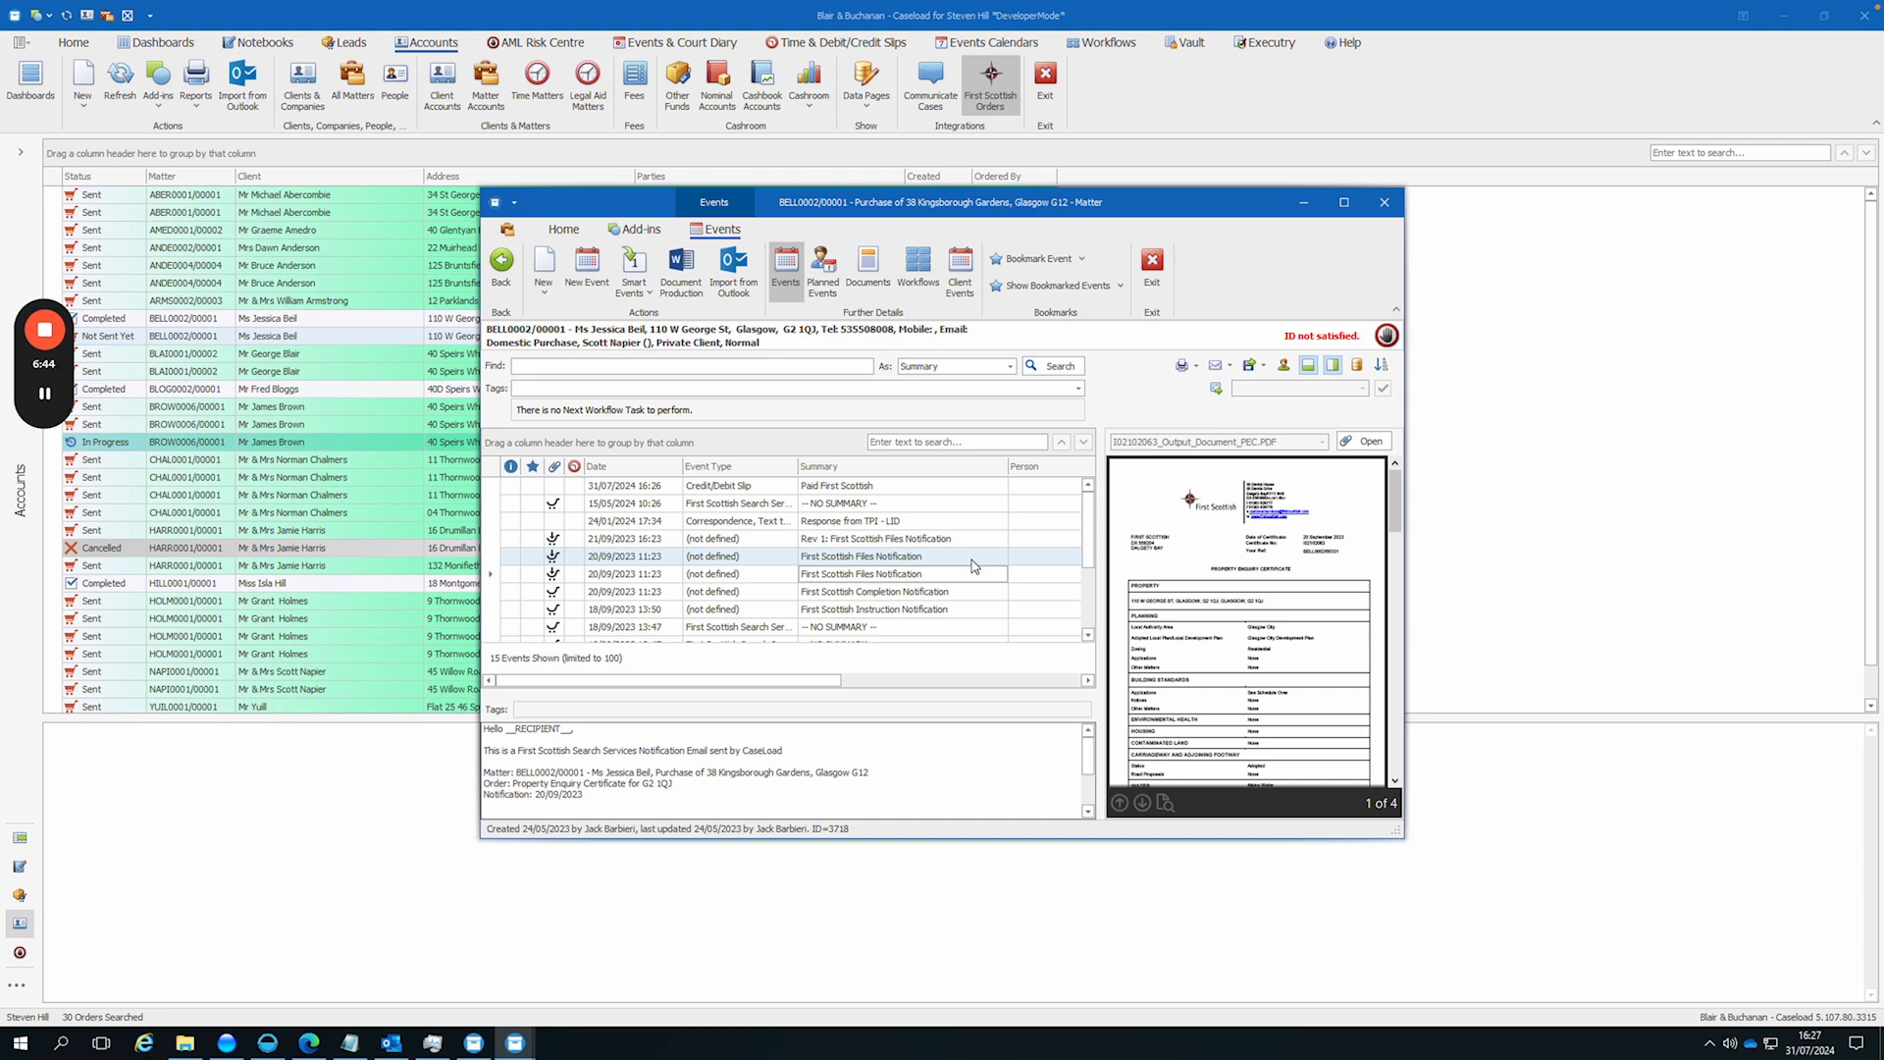
{"action": "left_click", "coordinate": [939, 559]}
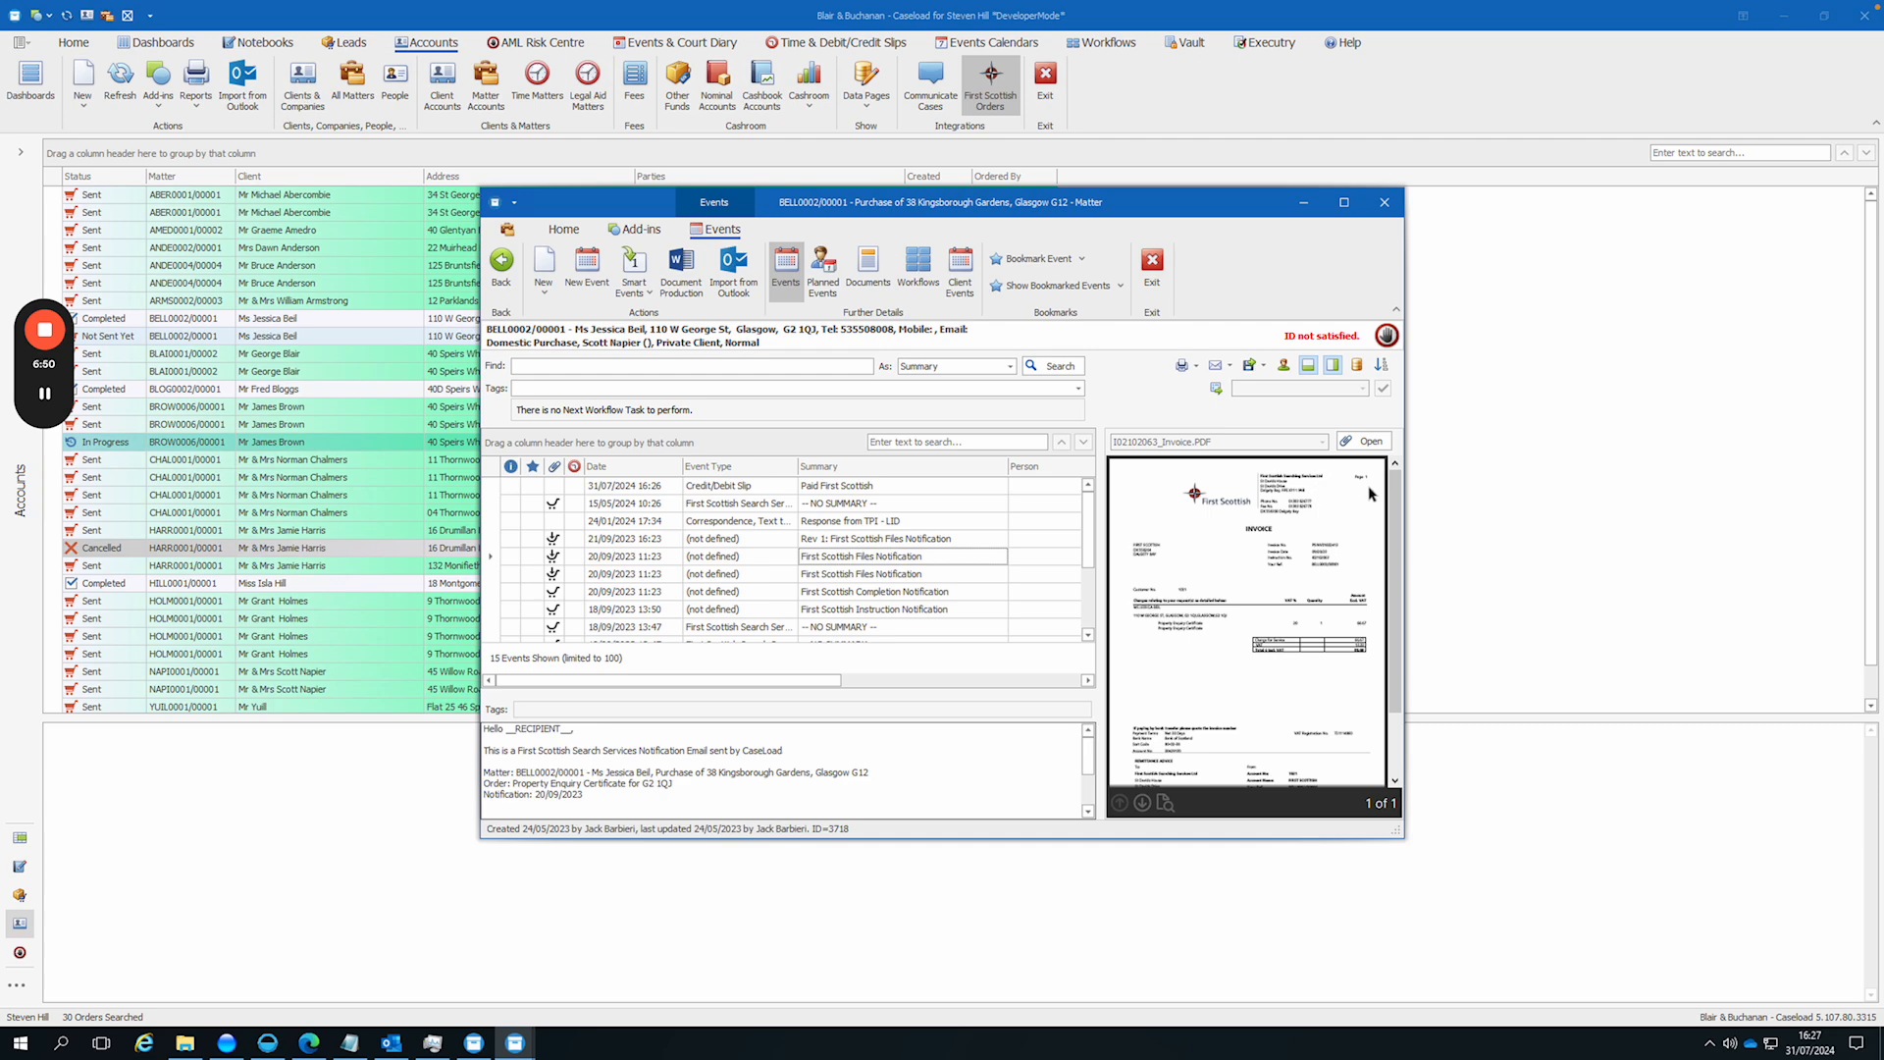
{"action": "left_click", "coordinate": [1343, 202]}
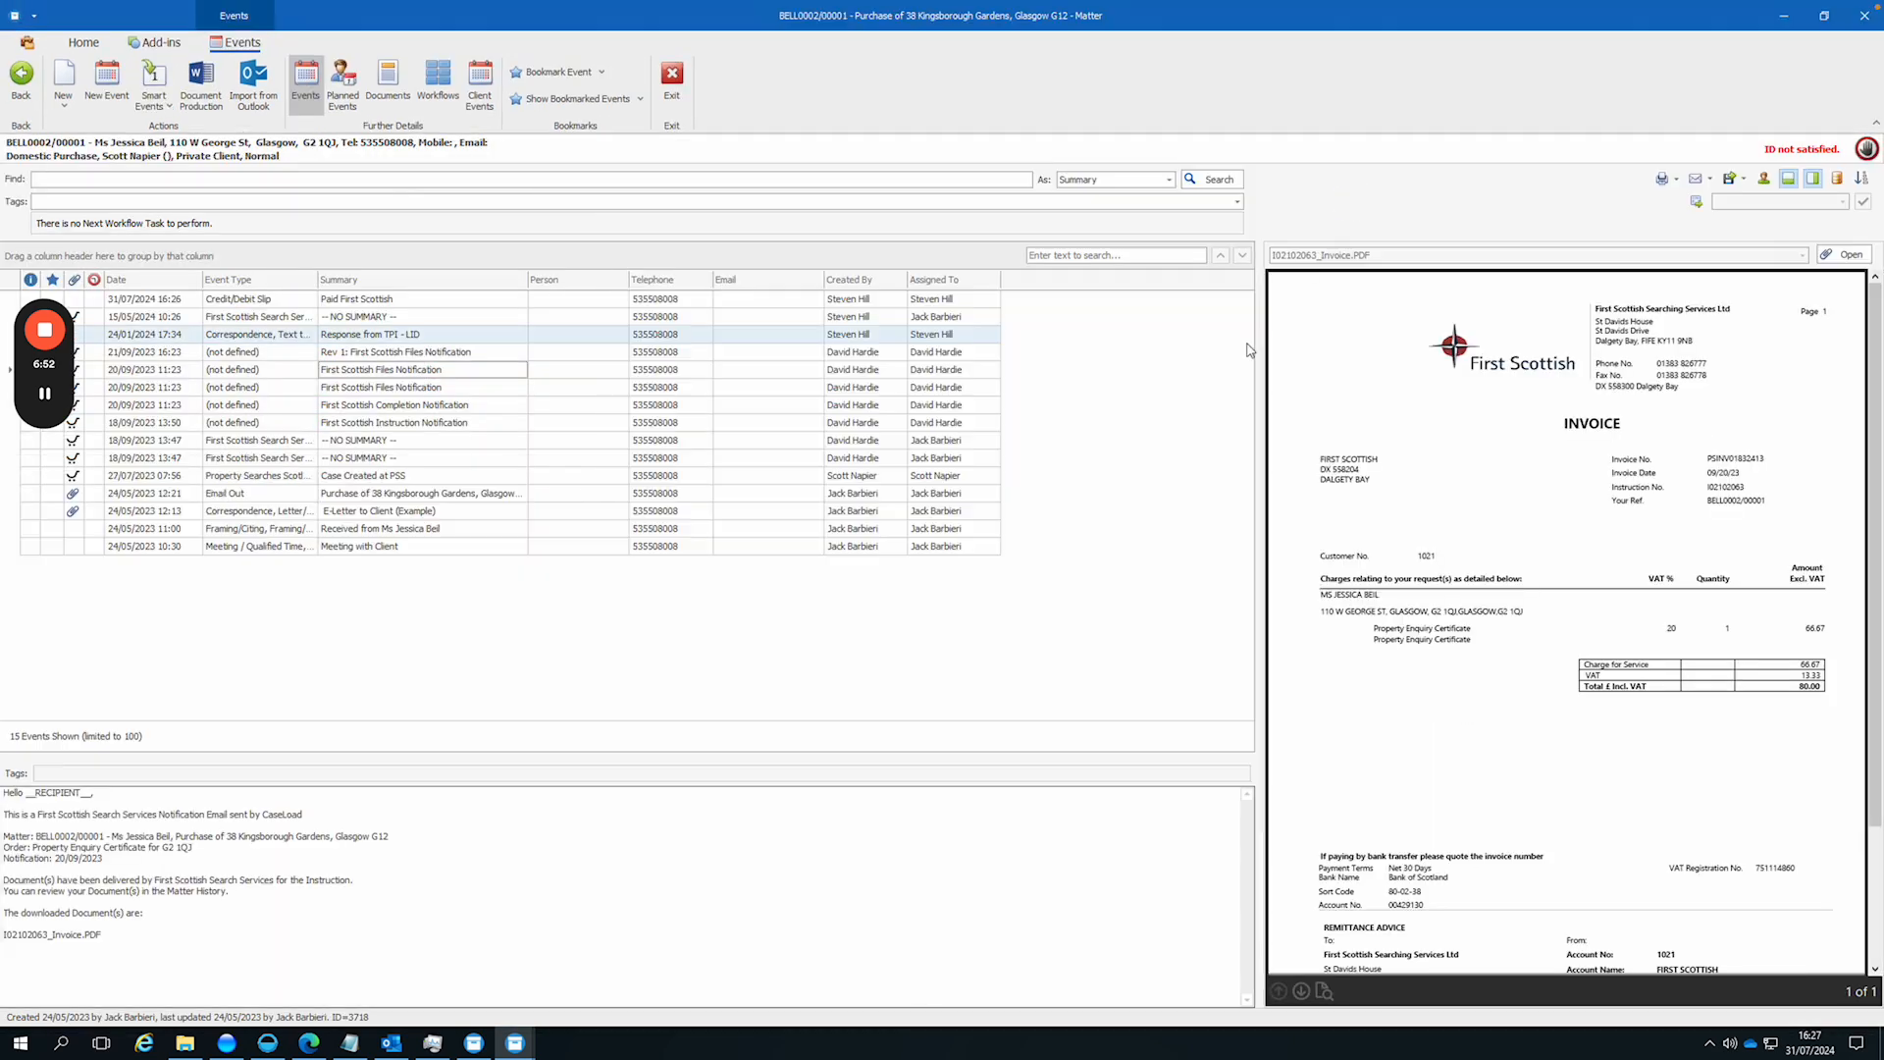